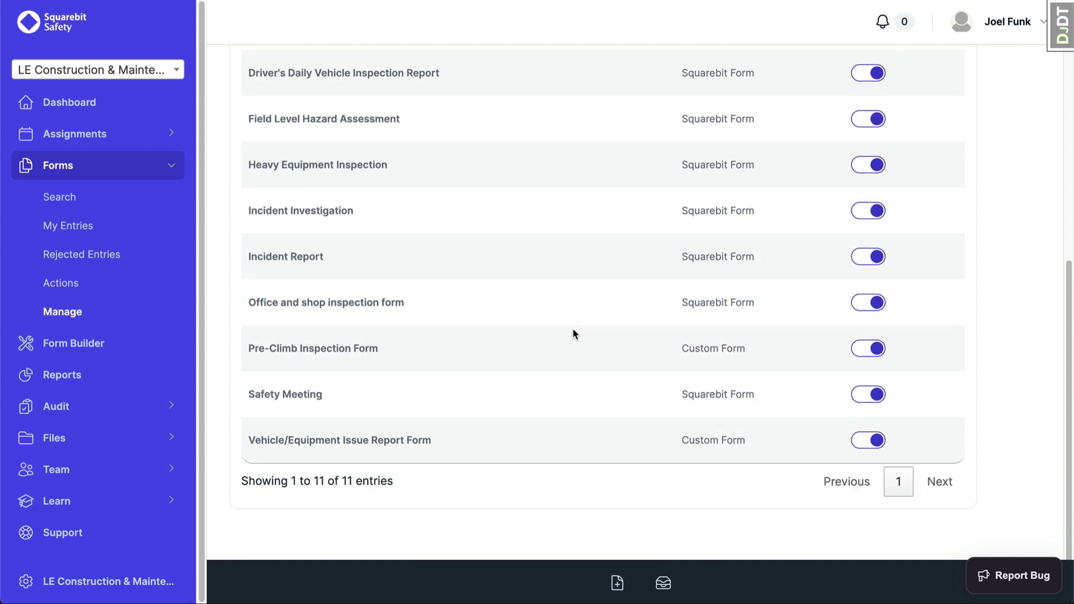
Step: Review the company forms list, and create a new custom form in the Form Builder
{"action": "scroll", "coordinate": [573, 328], "scroll_direction": "up", "scroll_amount": 4}
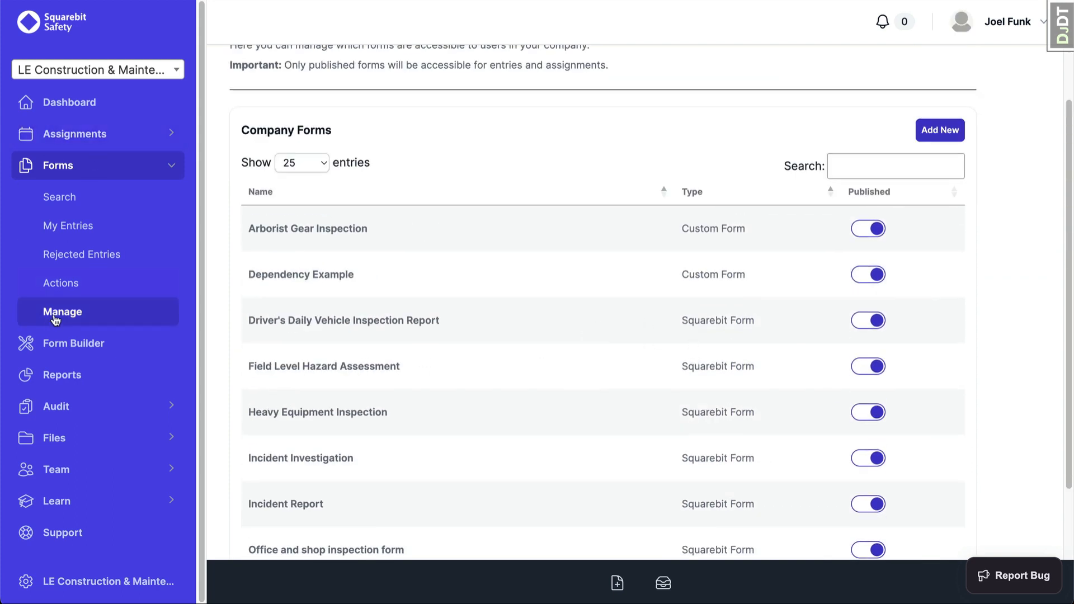
{"action": "scroll", "coordinate": [537, 445], "scroll_direction": "down", "scroll_amount": 2}
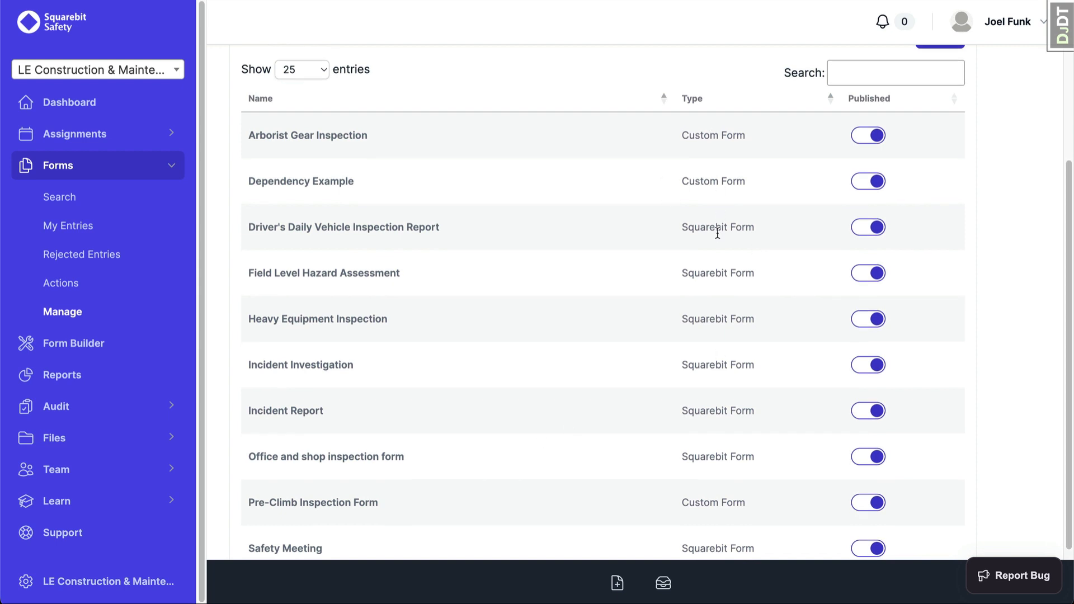
{"action": "scroll", "coordinate": [727, 374], "scroll_direction": "down", "scroll_amount": 2}
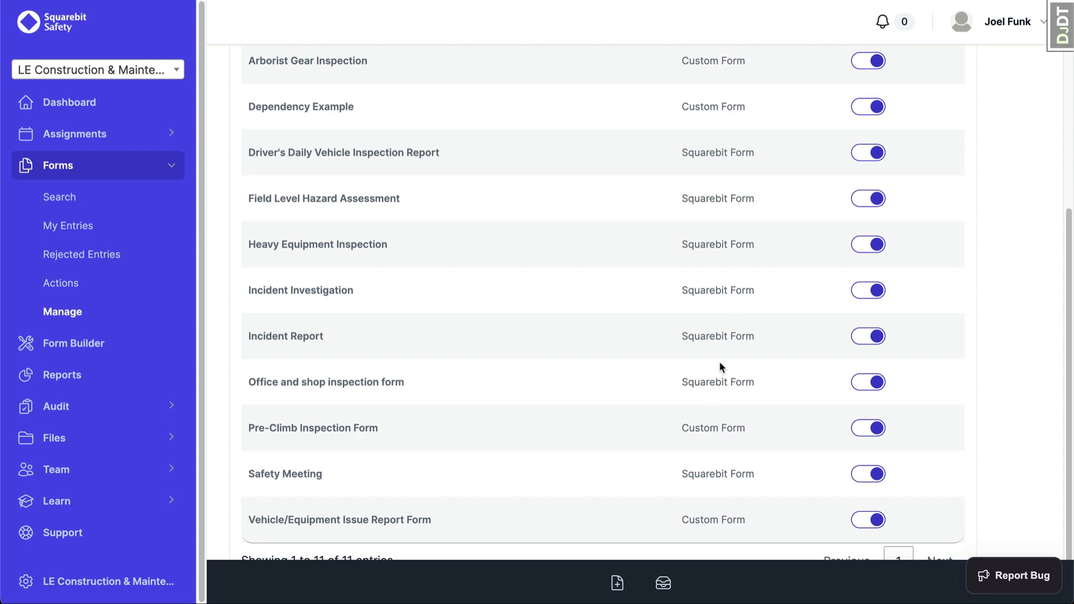
{"action": "scroll", "coordinate": [721, 361], "scroll_direction": "up", "scroll_amount": 1}
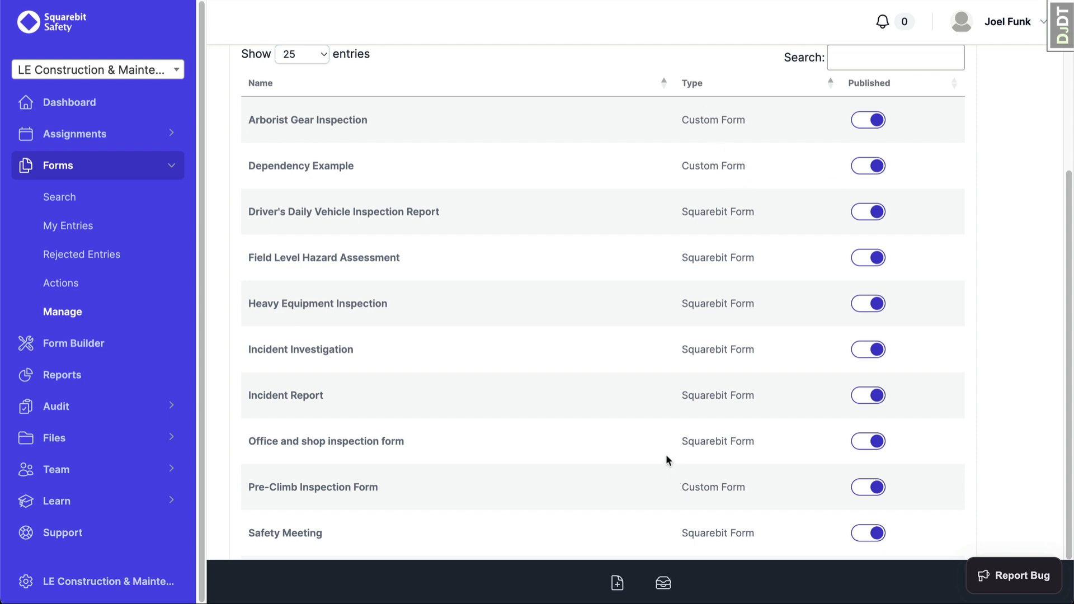
{"action": "left_click", "coordinate": [50, 375]}
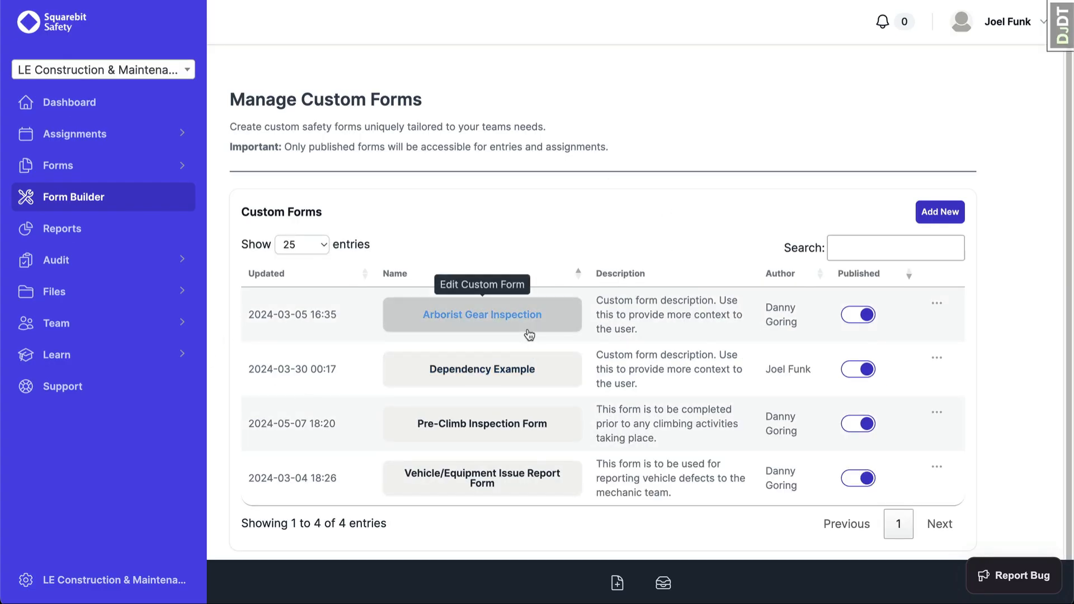
{"action": "left_click", "coordinate": [920, 222]}
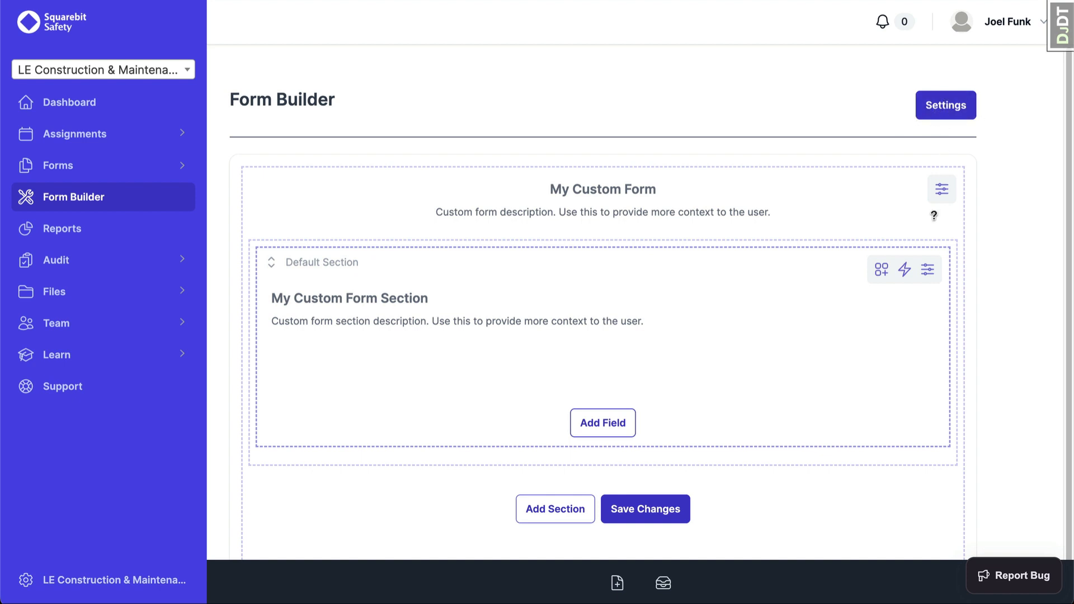
Step: Name the form "Demo Video Form", set its description to "This is a test", and update the form settings
{"action": "left_click", "coordinate": [954, 116]}
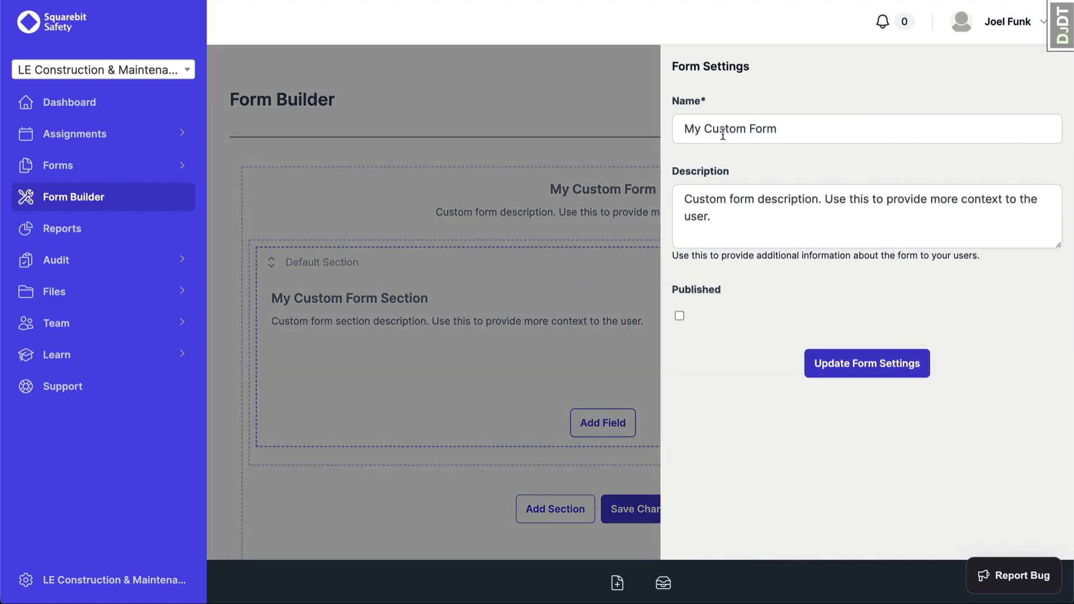
{"action": "triple_click", "coordinate": [781, 129]}
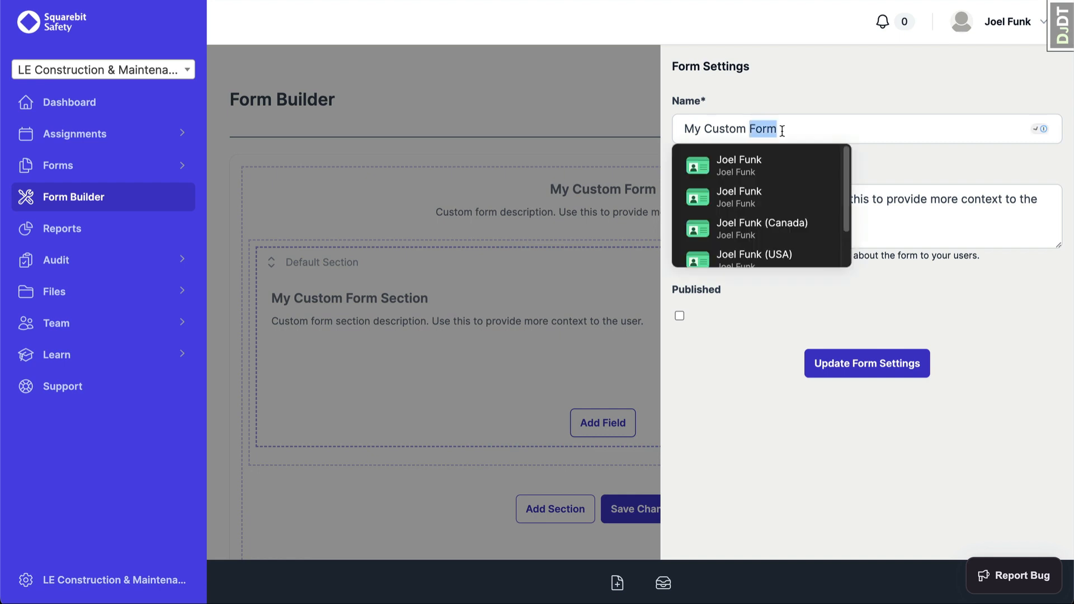
{"action": "type", "text": "Demo "}
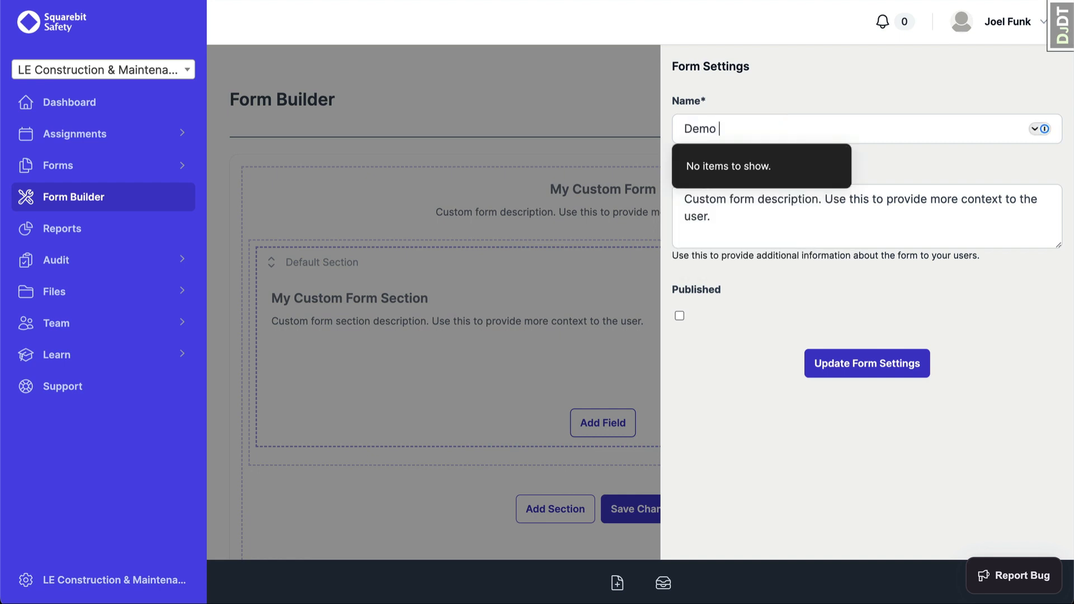
{"action": "type", "text": "Video Form"}
{"action": "key", "text": "Tab"}
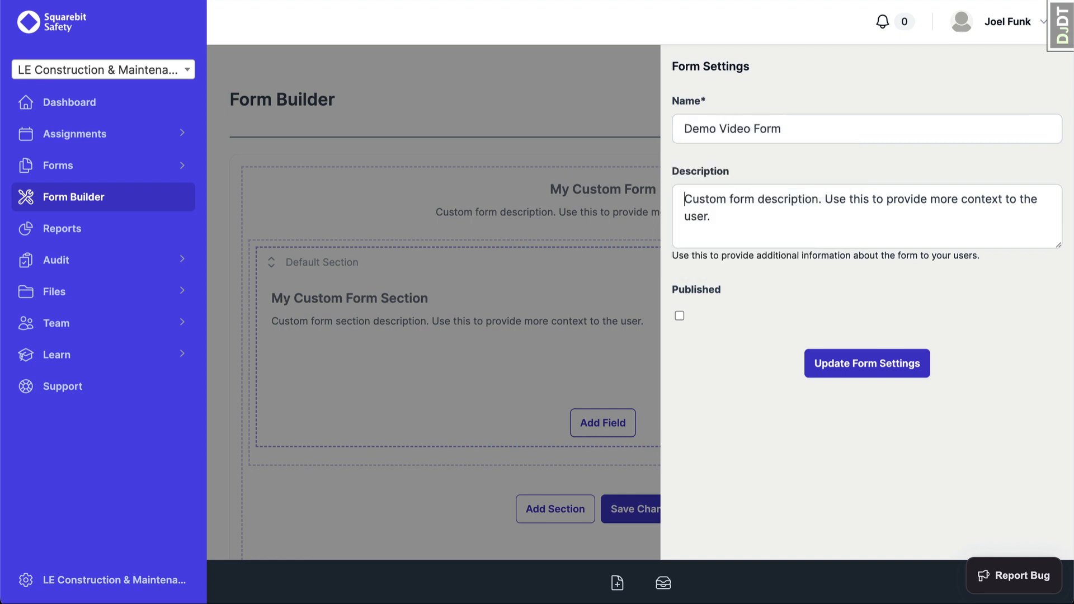
{"action": "key", "text": "ctrl+a"}
{"action": "type", "text": "This is a test"}
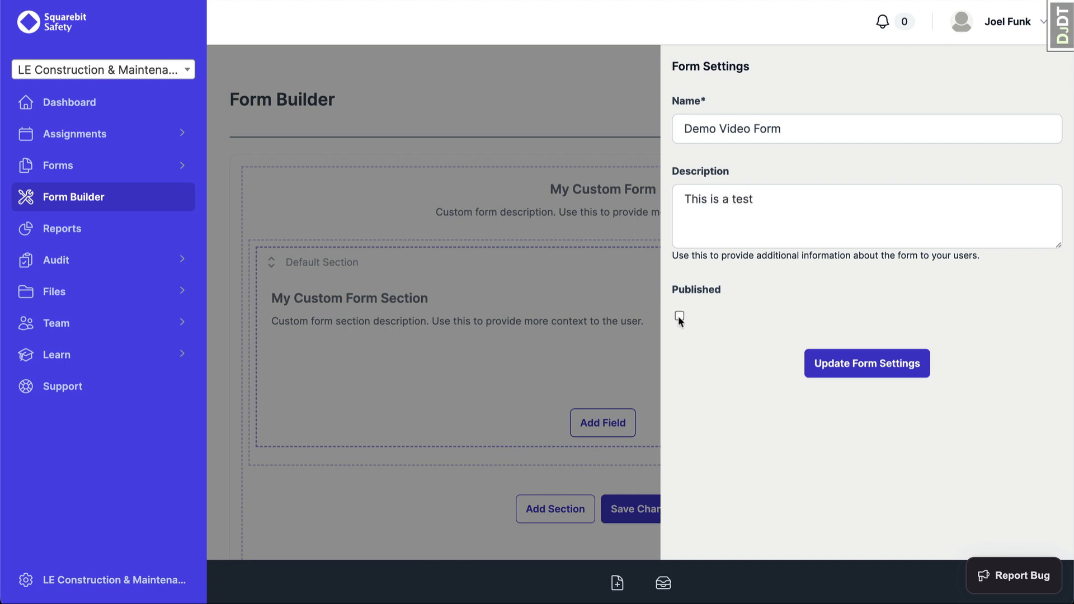
{"action": "left_click", "coordinate": [839, 366]}
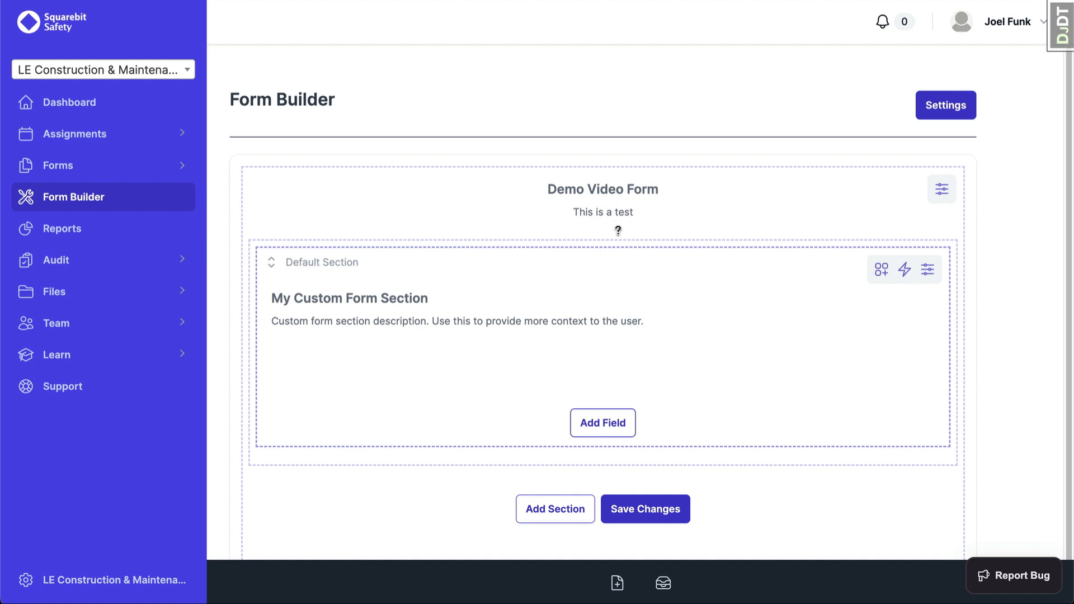
Step: Rename the default section "Section 1" with the description "No description needed" and update the section settings
{"action": "scroll", "coordinate": [384, 361], "scroll_direction": "down", "scroll_amount": 1}
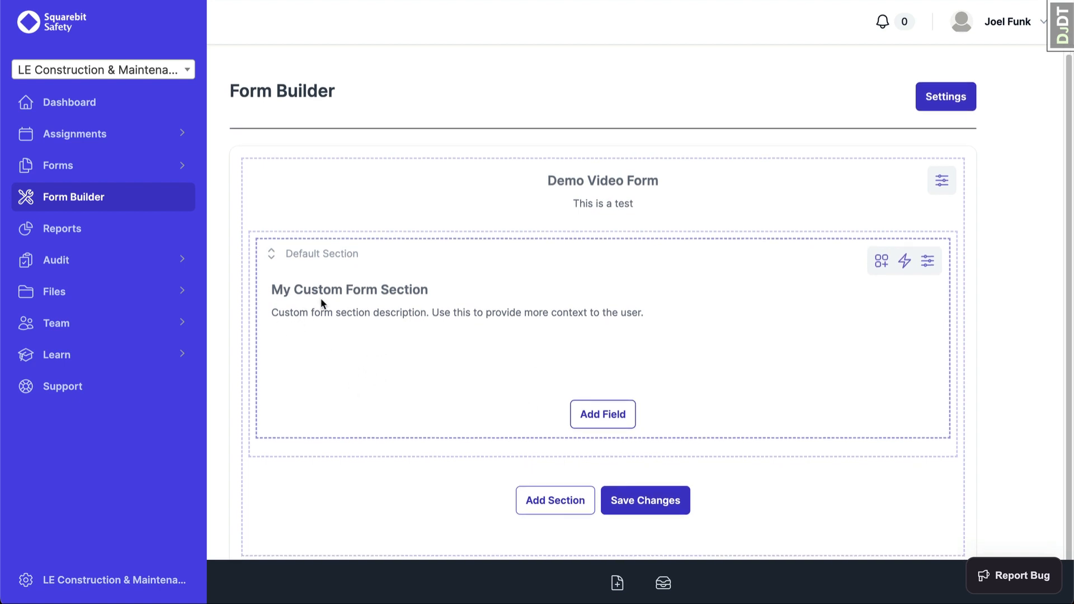
{"action": "left_click", "coordinate": [926, 263]}
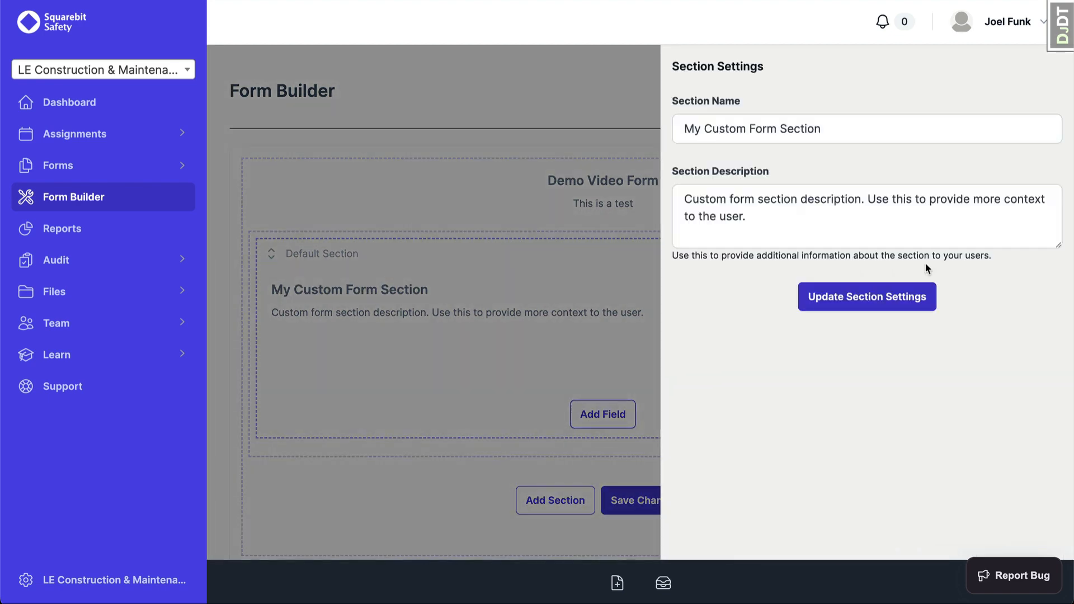
{"action": "triple_click", "coordinate": [819, 134]}
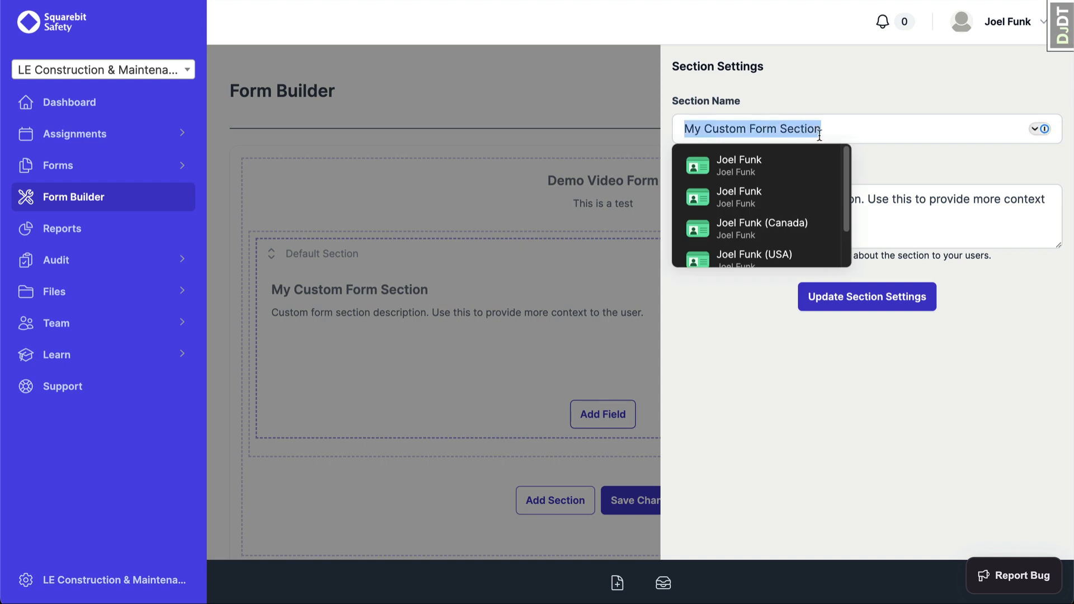
{"action": "type", "text": "Section 1"}
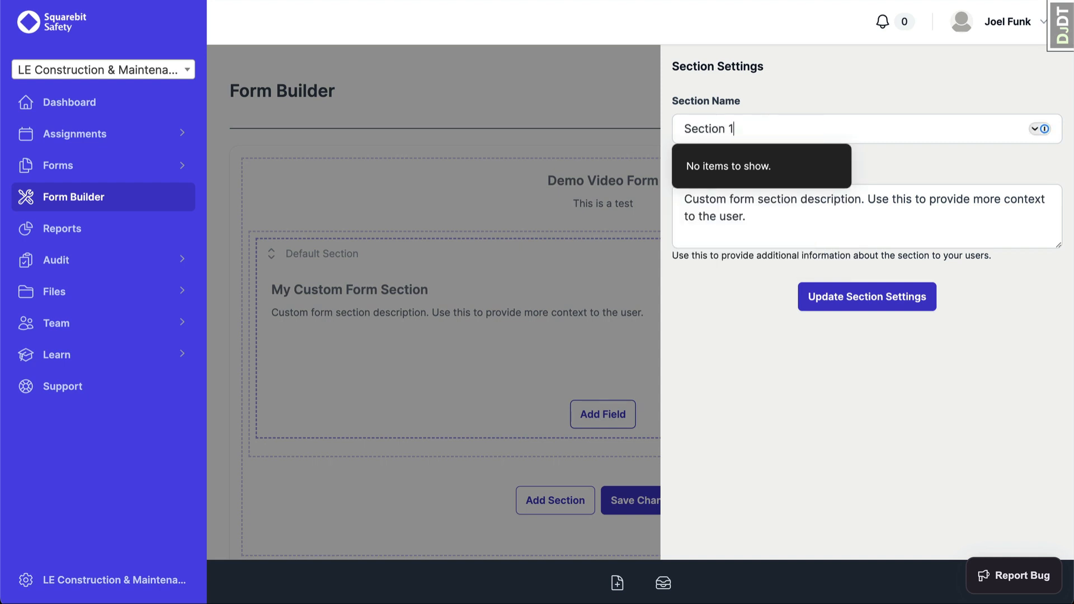
{"action": "key", "text": "Tab"}
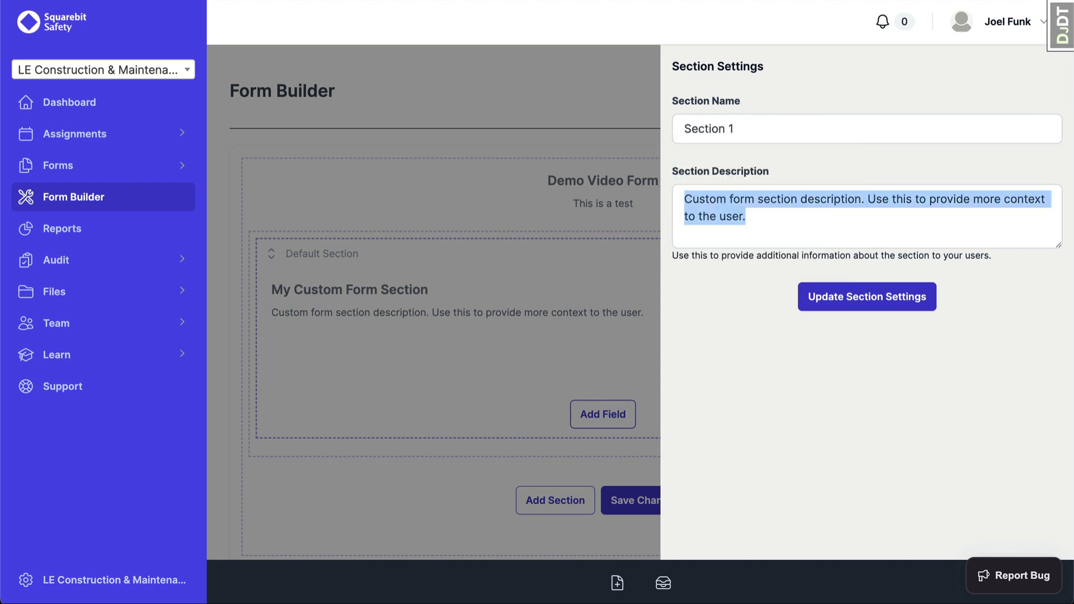
{"action": "type", "text": "No descriptioj"}
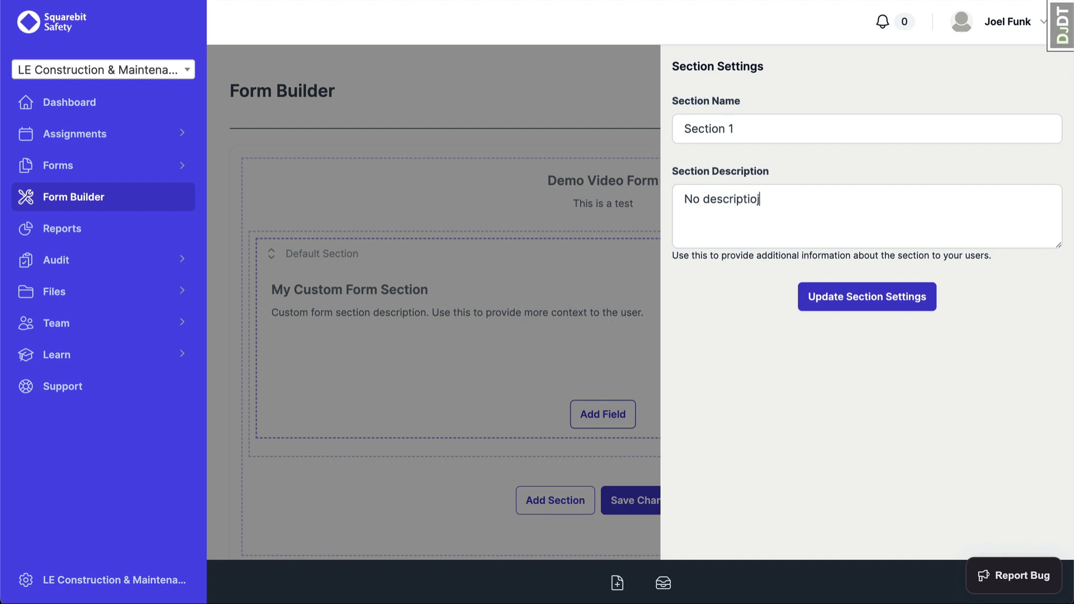
{"action": "key", "text": "BackSpace"}
{"action": "type", "text": "n needed"}
{"action": "key", "text": "Return"}
{"action": "left_click", "coordinate": [831, 297]}
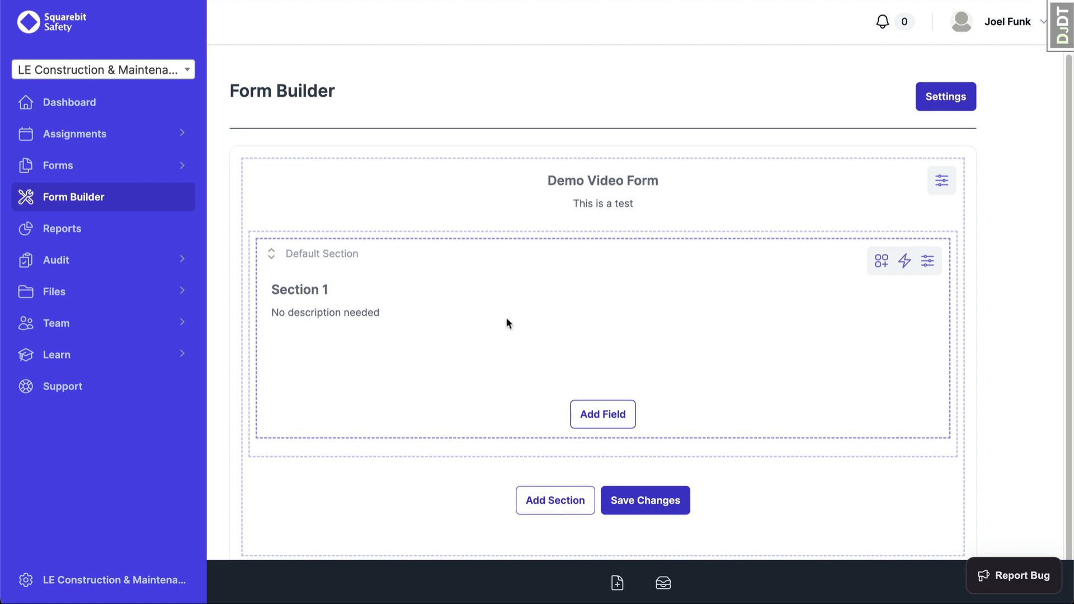
Step: Place an Address field in Section 1
{"action": "left_click", "coordinate": [881, 261]}
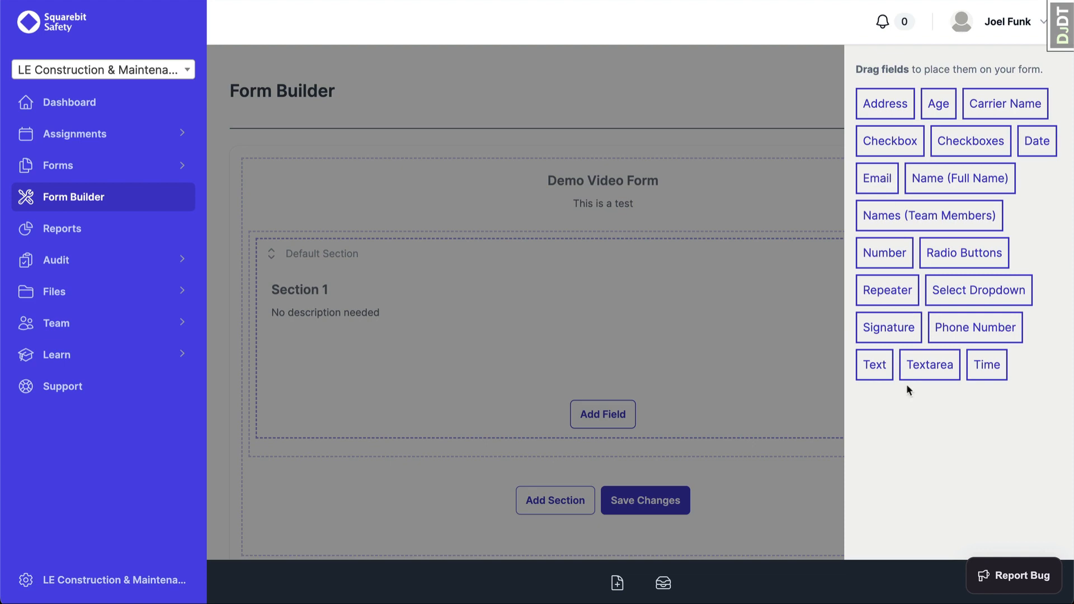
{"action": "left_click_drag", "start_coordinate": [876, 103], "coordinate": [391, 368]}
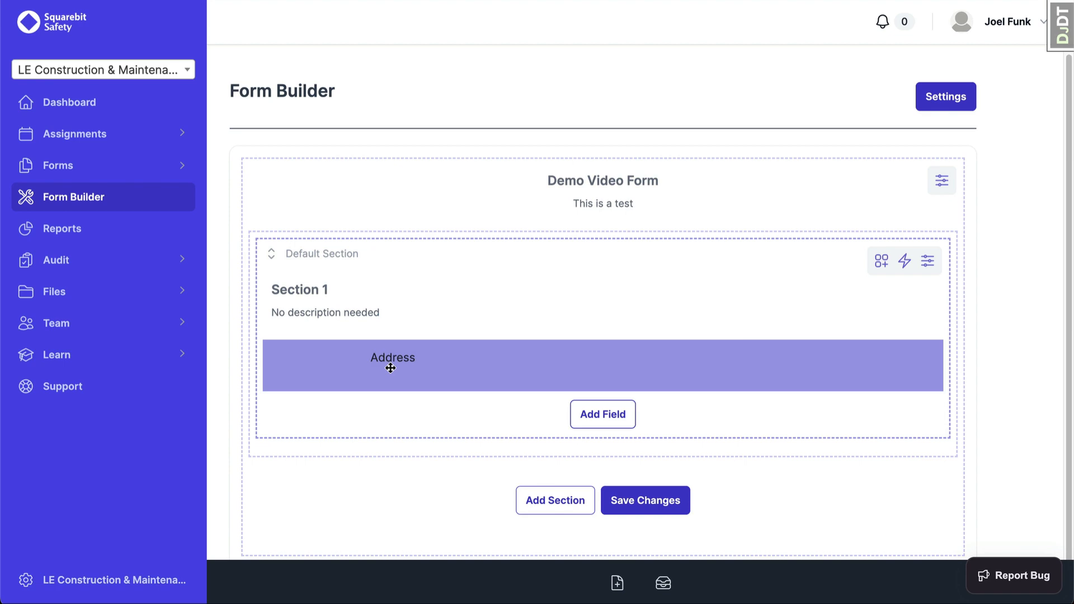
{"action": "mouse_move", "coordinate": [390, 368]}
{"action": "left_mouse_down"}
{"action": "mouse_move", "coordinate": [429, 314]}
{"action": "mouse_move", "coordinate": [392, 373]}
{"action": "left_mouse_up"}
{"action": "scroll", "coordinate": [391, 372], "scroll_direction": "down", "scroll_amount": 2}
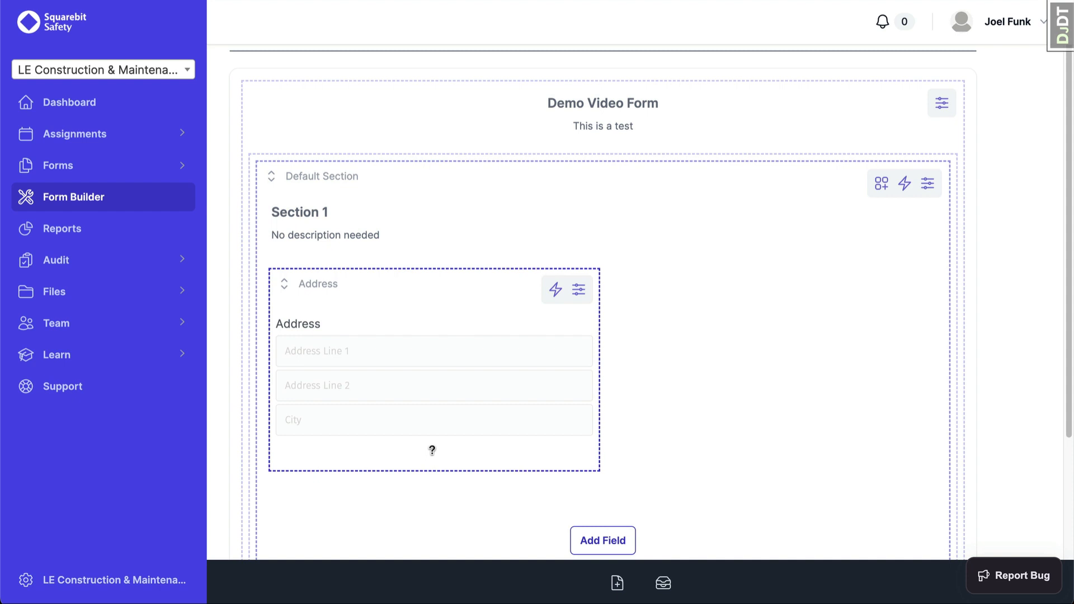
Step: Examine the Address field's settings, including labels, parent field options, required and repeatable options, placeholders and default values
{"action": "left_click", "coordinate": [579, 291]}
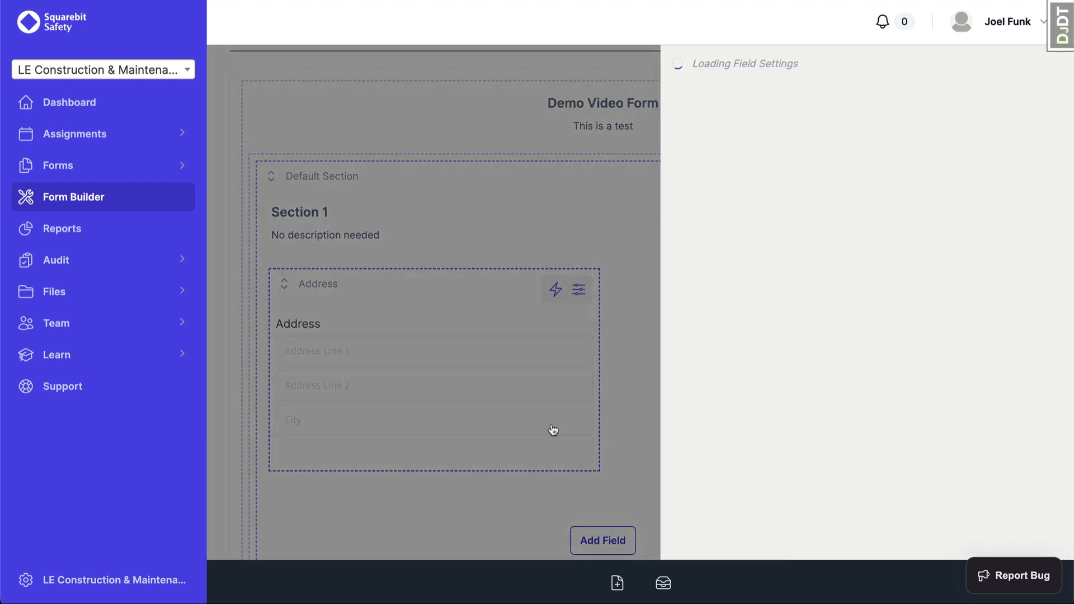
{"action": "scroll", "coordinate": [738, 493], "scroll_direction": "down", "scroll_amount": 7}
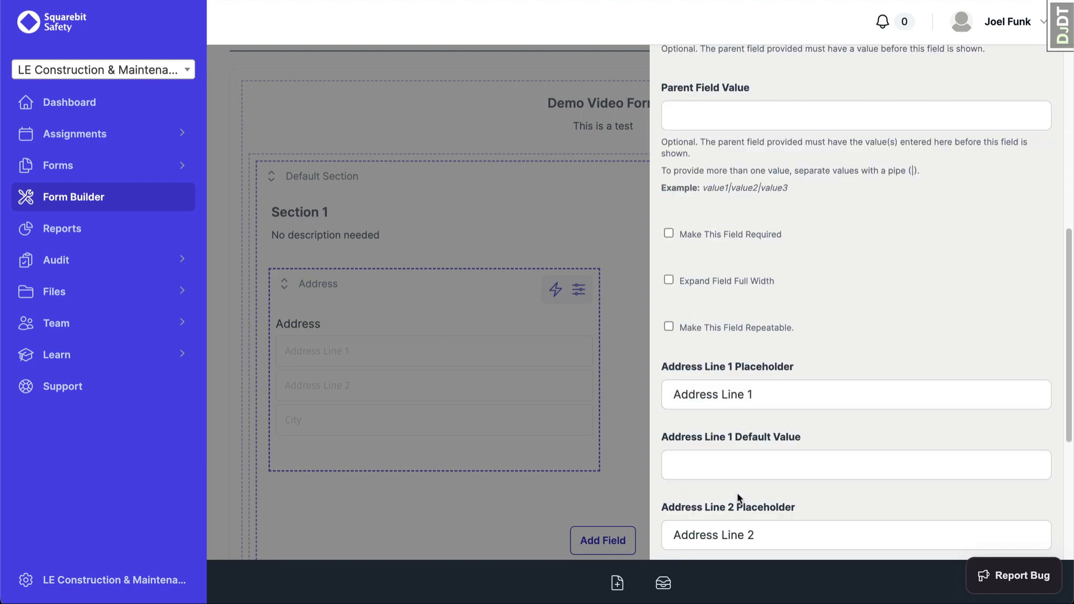
{"action": "scroll", "coordinate": [737, 493], "scroll_direction": "up", "scroll_amount": 7}
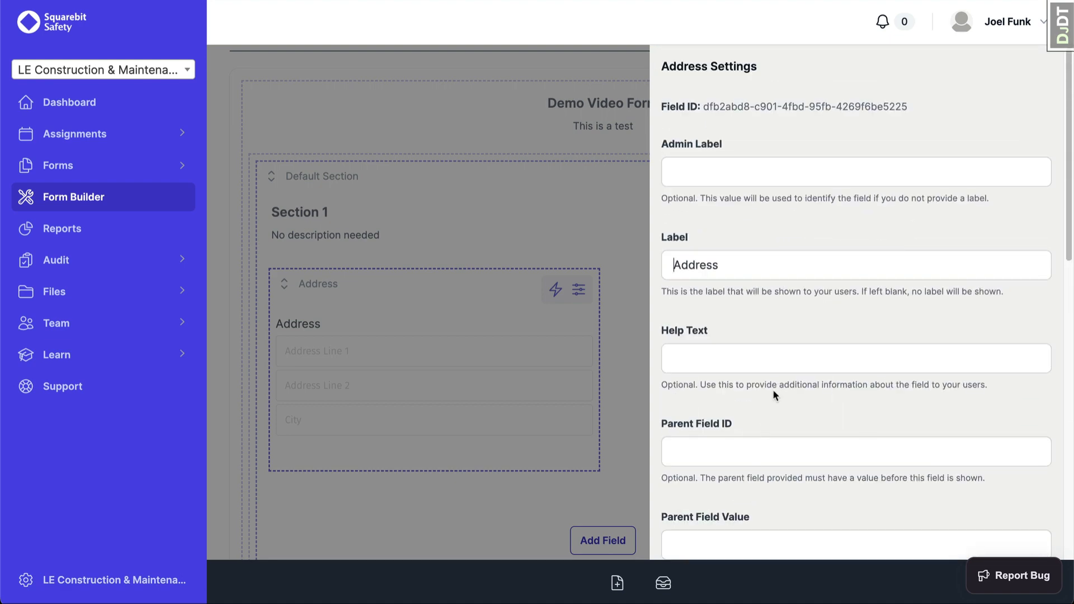
{"action": "scroll", "coordinate": [769, 346], "scroll_direction": "down", "scroll_amount": 7}
{"action": "scroll", "coordinate": [759, 358], "scroll_direction": "down", "scroll_amount": 3}
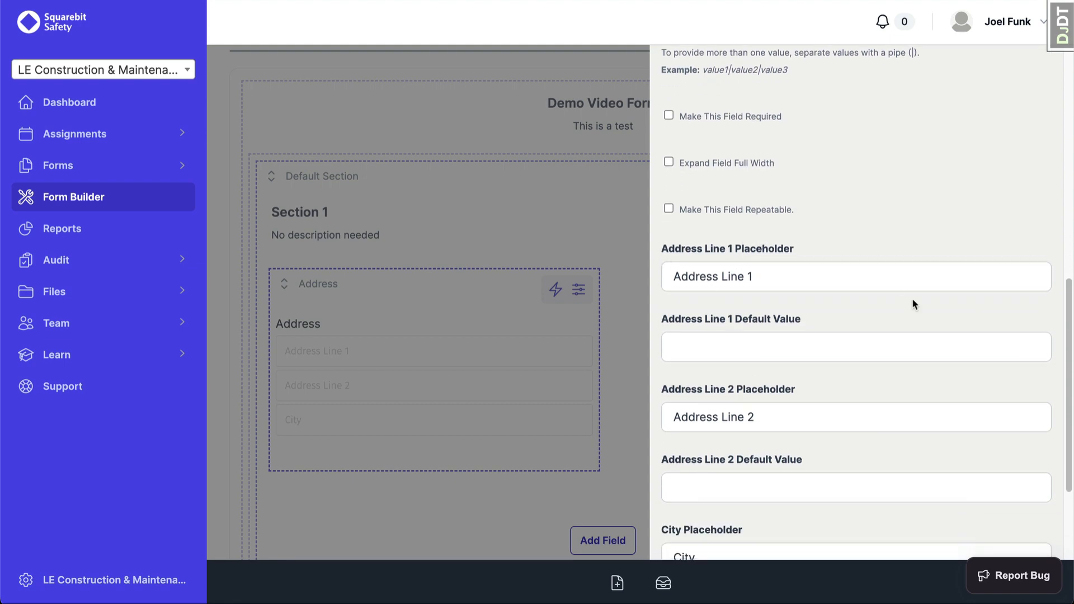
{"action": "scroll", "coordinate": [774, 473], "scroll_direction": "up", "scroll_amount": 10}
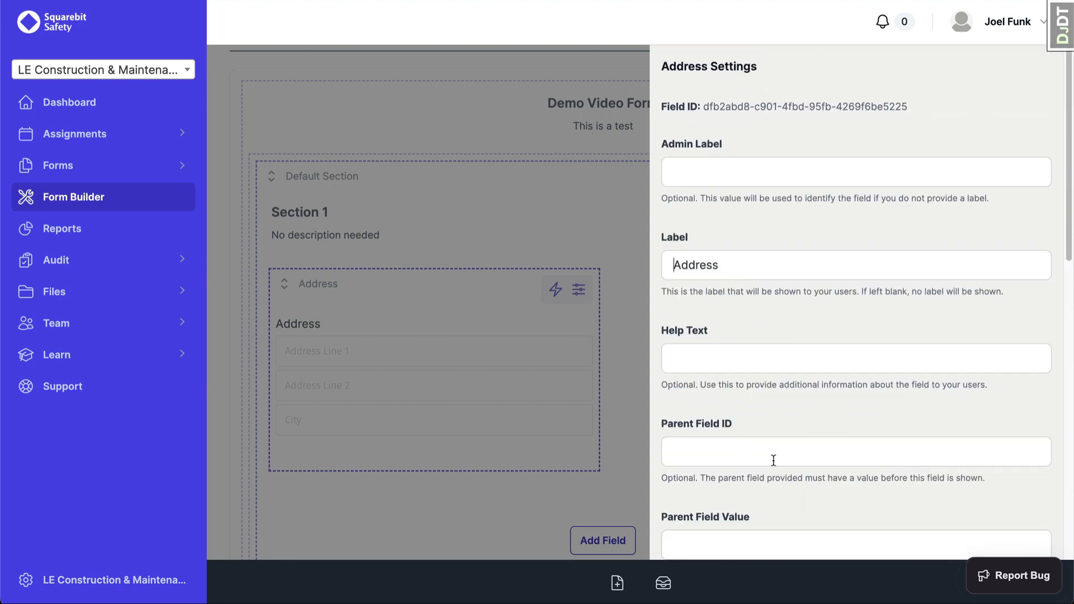
{"action": "scroll", "coordinate": [772, 458], "scroll_direction": "down", "scroll_amount": 15}
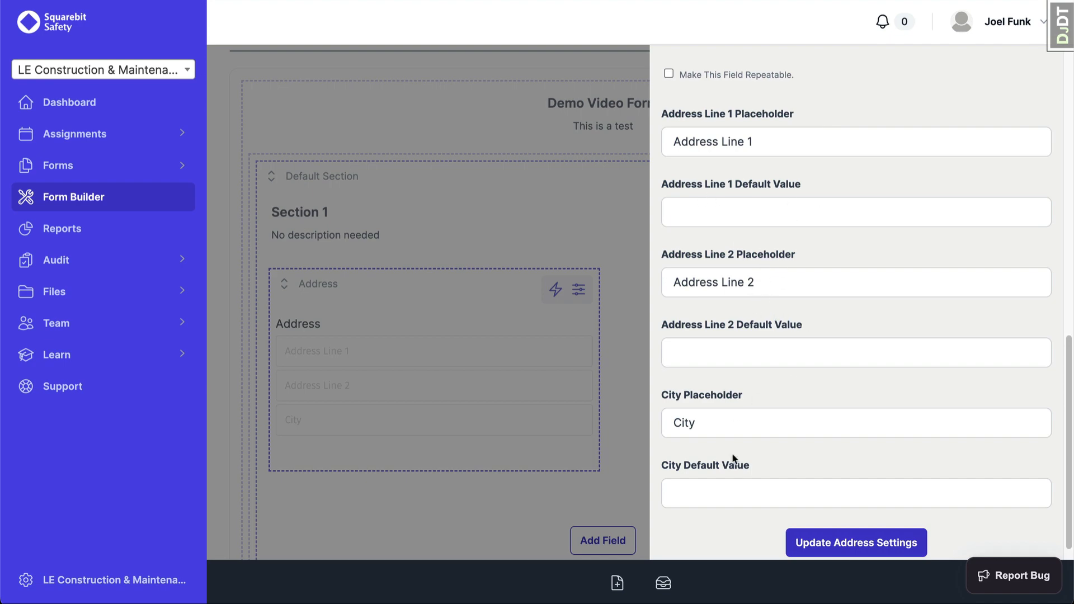
{"action": "left_click", "coordinate": [582, 444]}
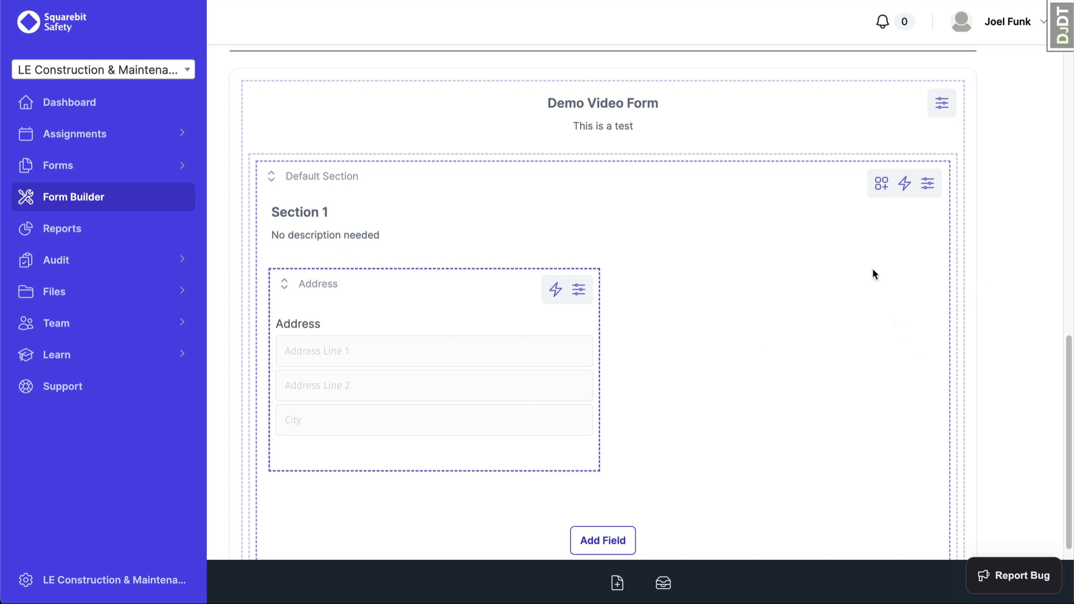
Step: Duplicate Section 1 together with its Address field, and delete the duplicate section
{"action": "left_click", "coordinate": [905, 188]}
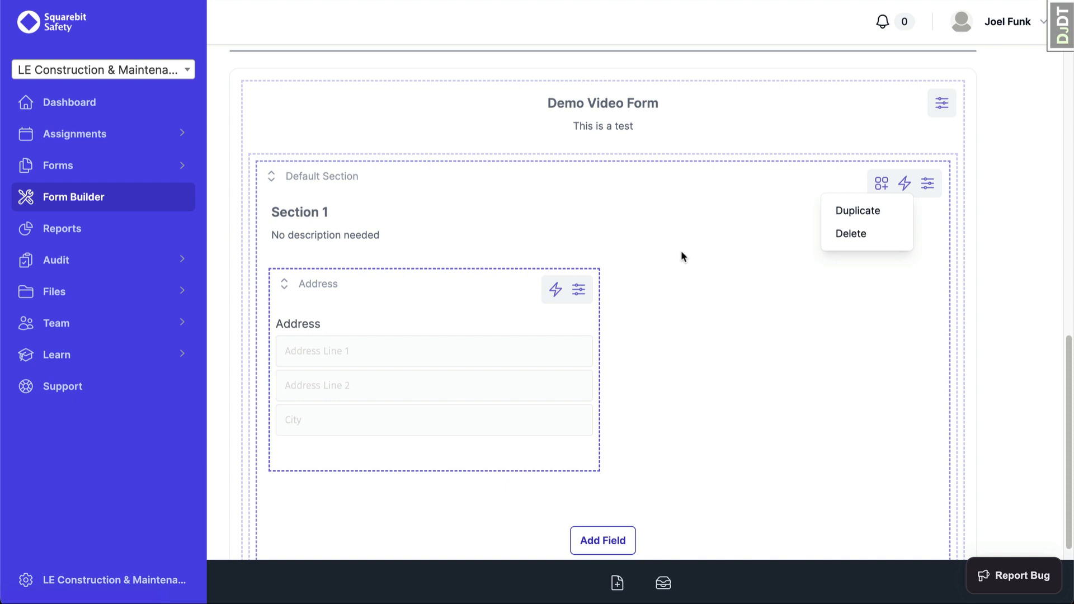
{"action": "left_click", "coordinate": [840, 216]}
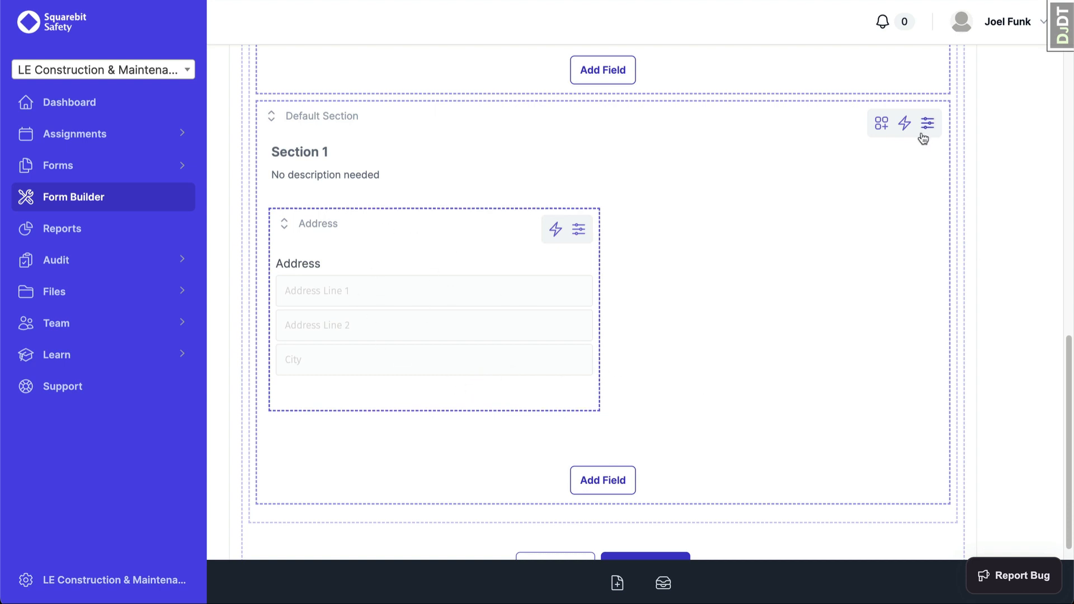
{"action": "left_click", "coordinate": [905, 123]}
{"action": "left_click", "coordinate": [868, 173]}
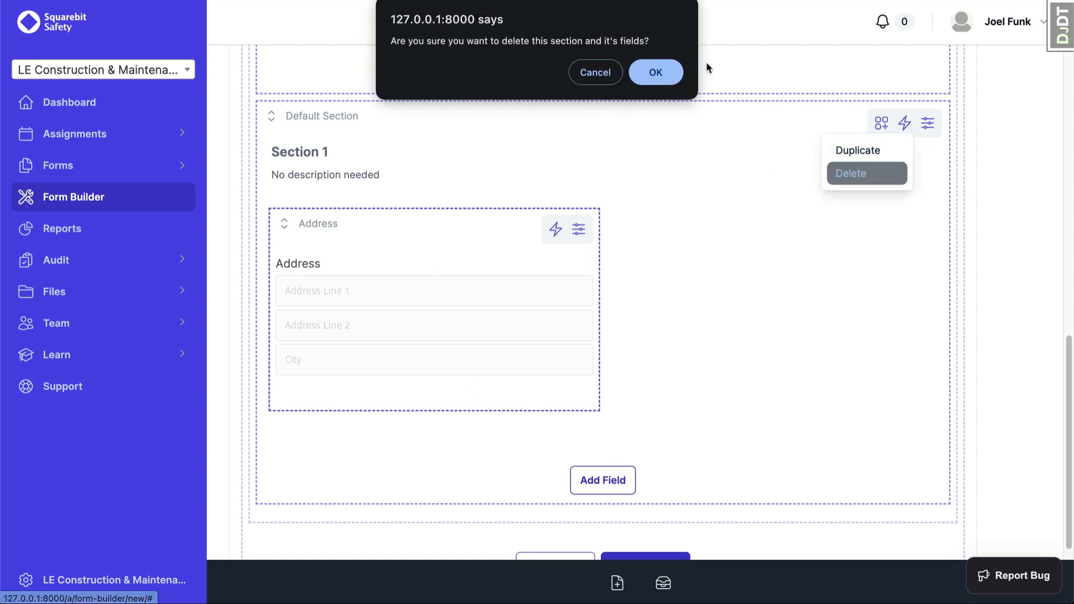
{"action": "left_click", "coordinate": [667, 73]}
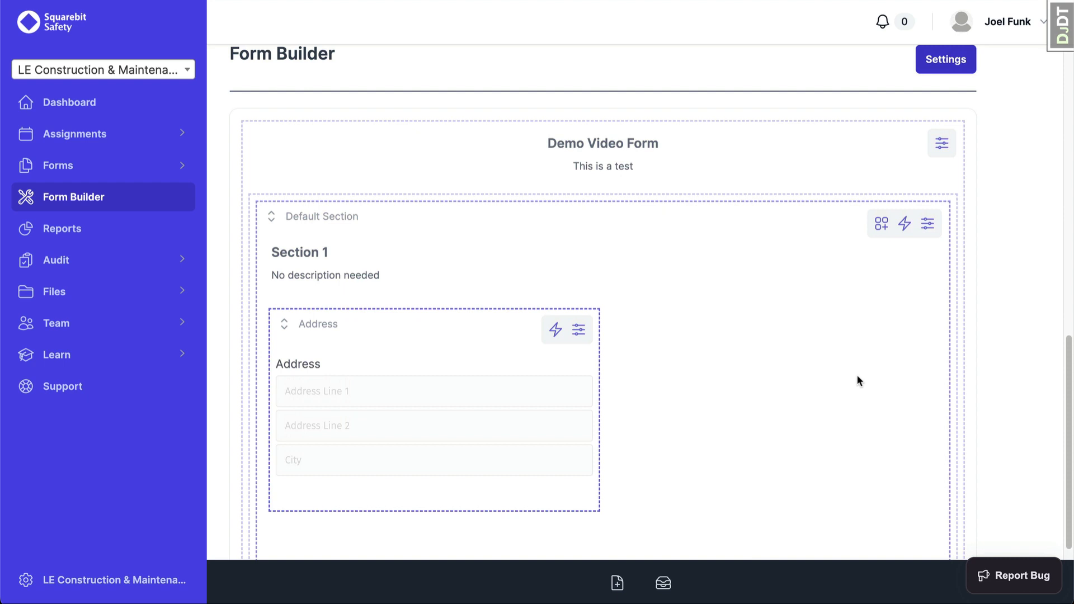
{"action": "scroll", "coordinate": [833, 339], "scroll_direction": "down", "scroll_amount": 1}
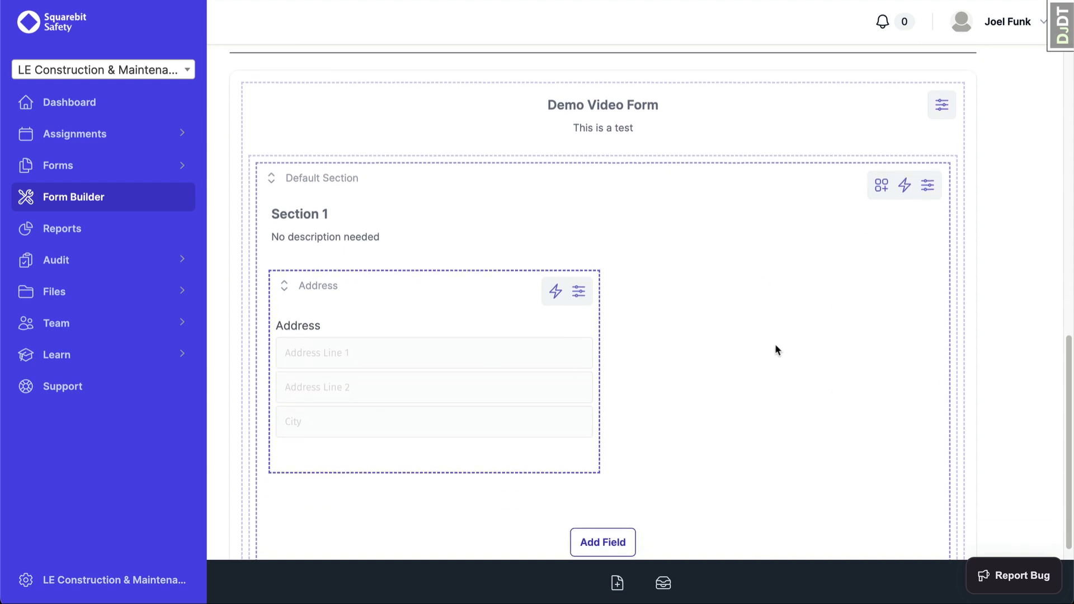
{"action": "scroll", "coordinate": [767, 332], "scroll_direction": "down", "scroll_amount": 5}
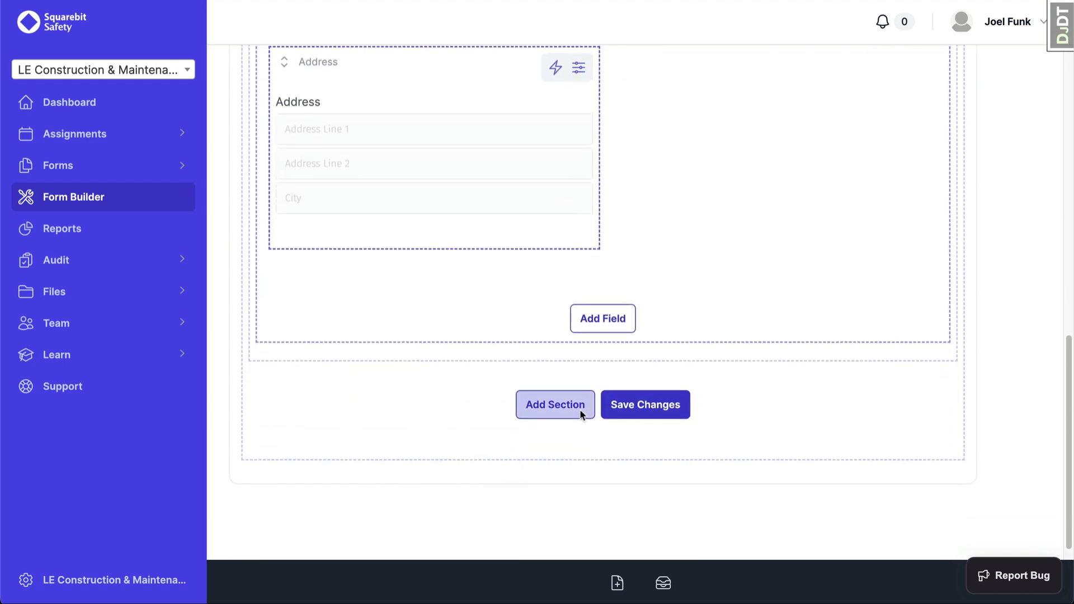
{"action": "left_click", "coordinate": [579, 412]}
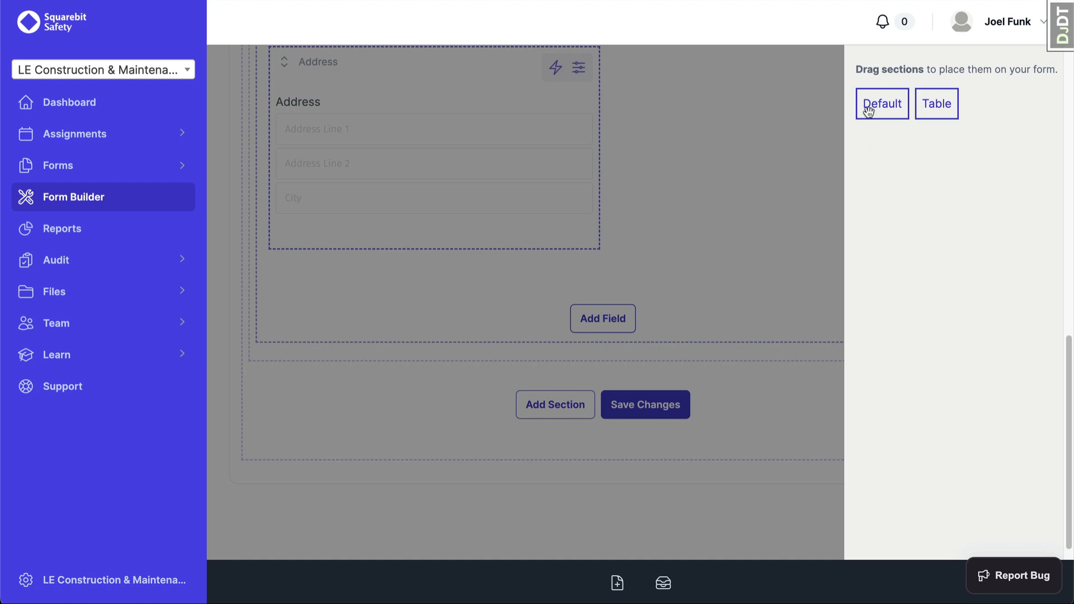
{"action": "left_click_drag", "start_coordinate": [864, 106], "coordinate": [616, 280]}
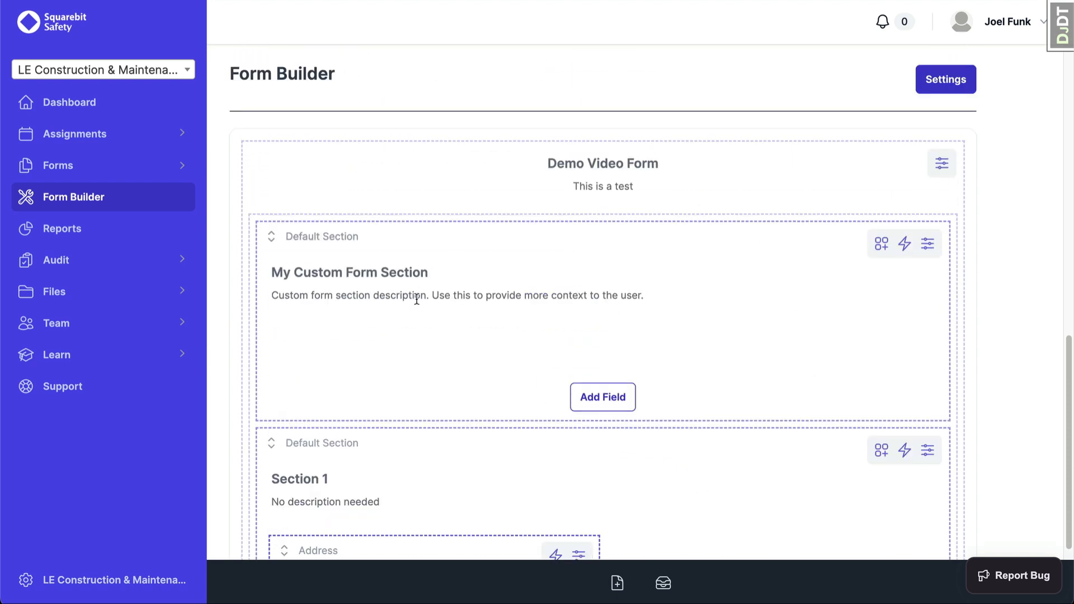
{"action": "left_click", "coordinate": [904, 251]}
{"action": "left_click", "coordinate": [858, 296]}
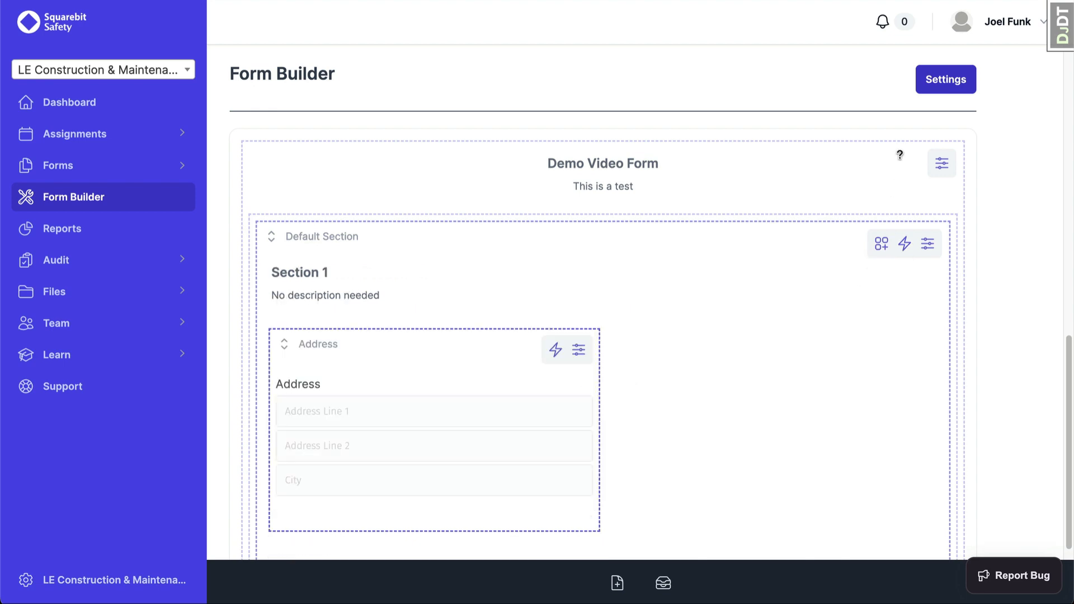
Step: Add a Default section to the form below Section 1
{"action": "scroll", "coordinate": [828, 361], "scroll_direction": "down", "scroll_amount": 5}
{"action": "left_click", "coordinate": [560, 412]}
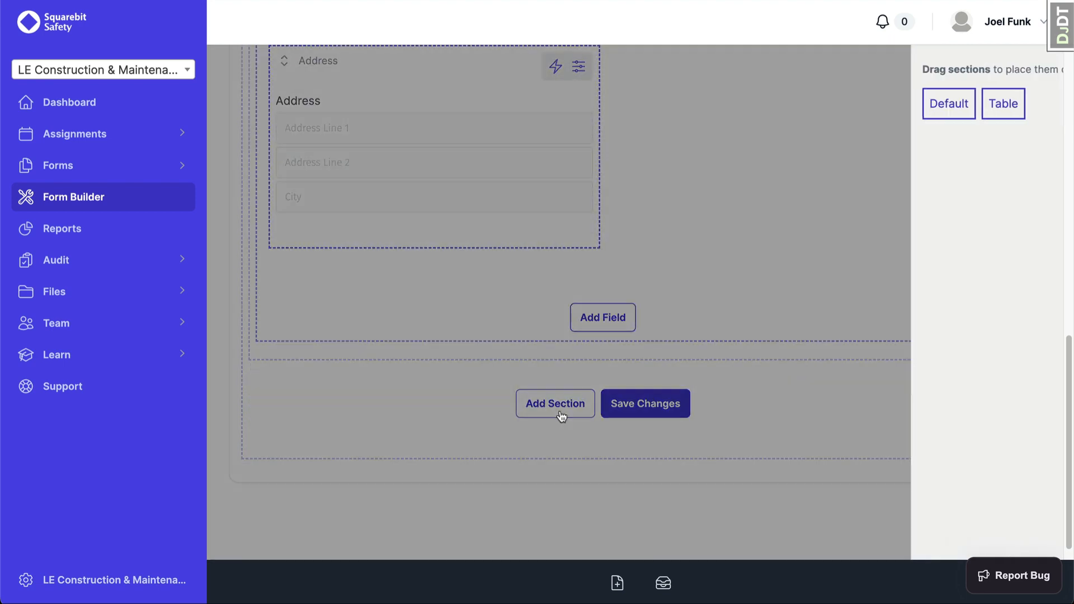
{"action": "left_click_drag", "start_coordinate": [948, 104], "coordinate": [484, 358]}
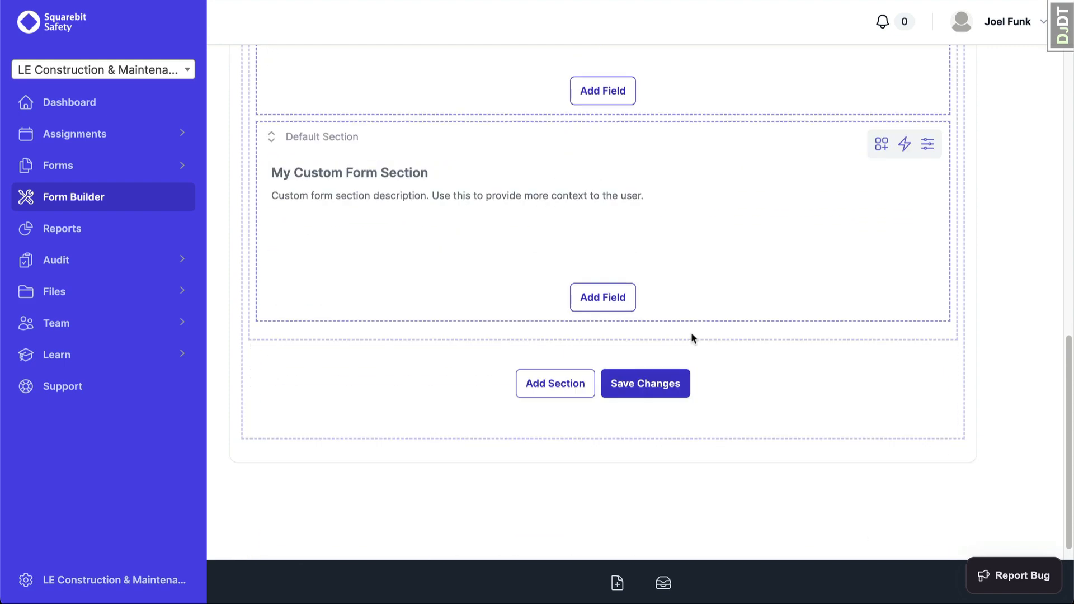
Step: Place a Name (Full Name) field and a Signature field in the new default section below Section 1
{"action": "left_click", "coordinate": [590, 297]}
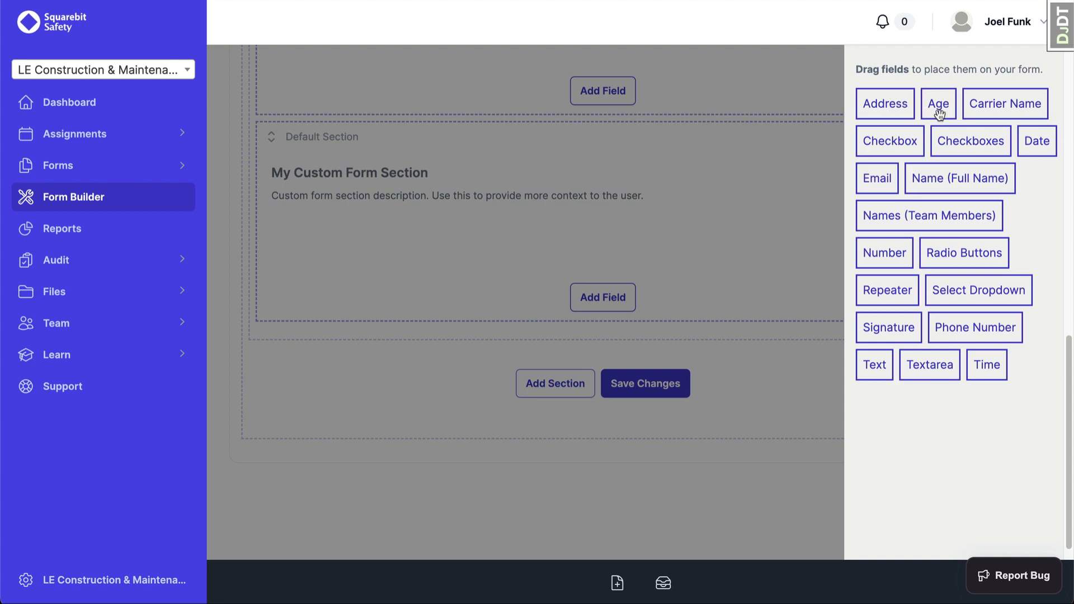
{"action": "left_click_drag", "start_coordinate": [959, 178], "coordinate": [482, 311]}
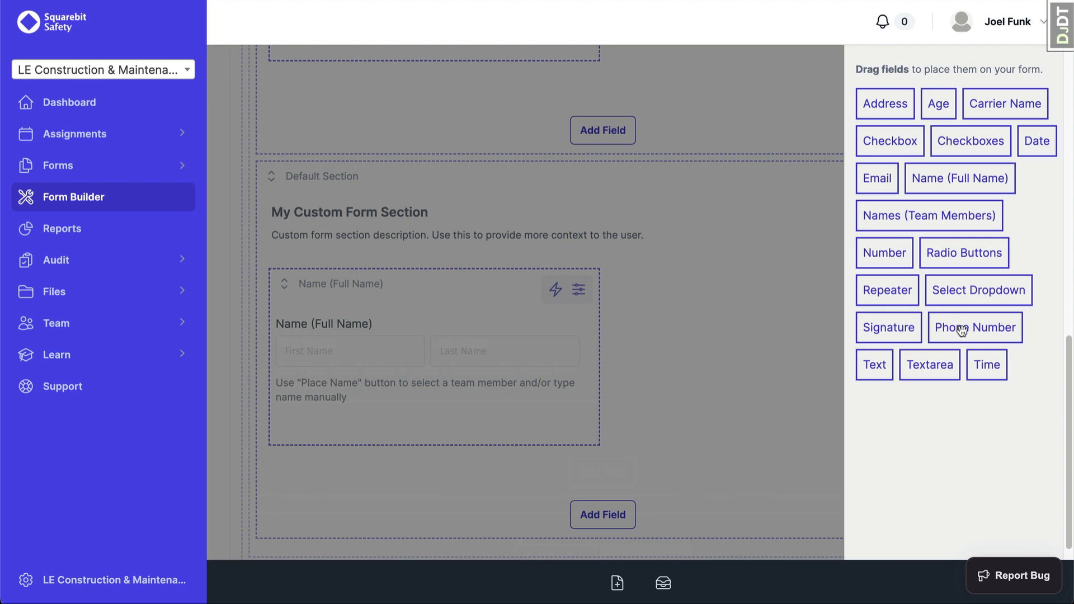
{"action": "left_click_drag", "start_coordinate": [895, 321], "coordinate": [700, 373]}
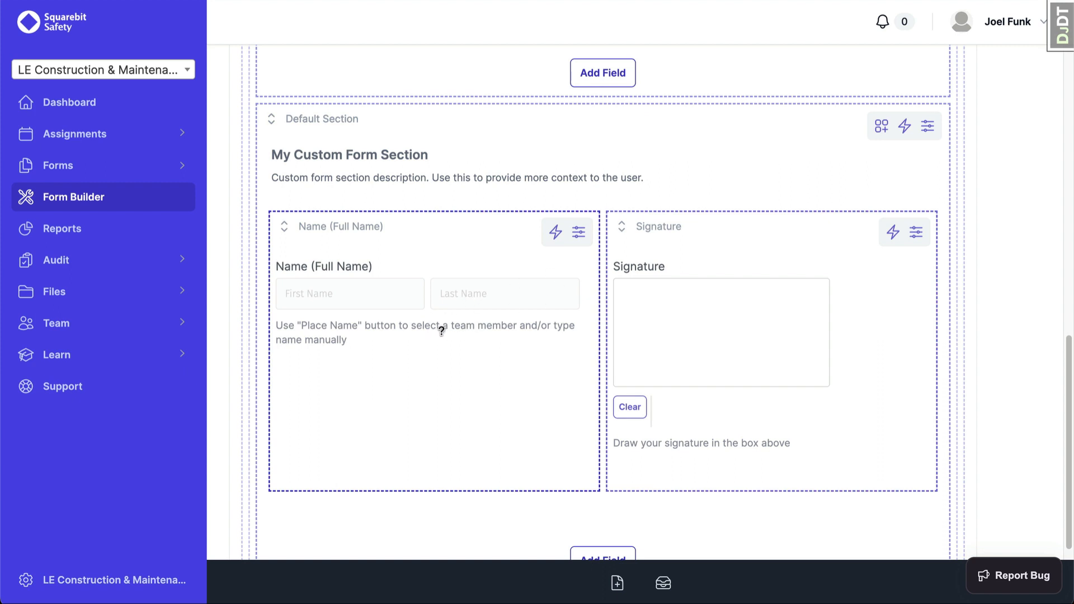
Step: Expand the Name (Full Name) field to full width and update its settings
{"action": "left_click", "coordinate": [582, 236]}
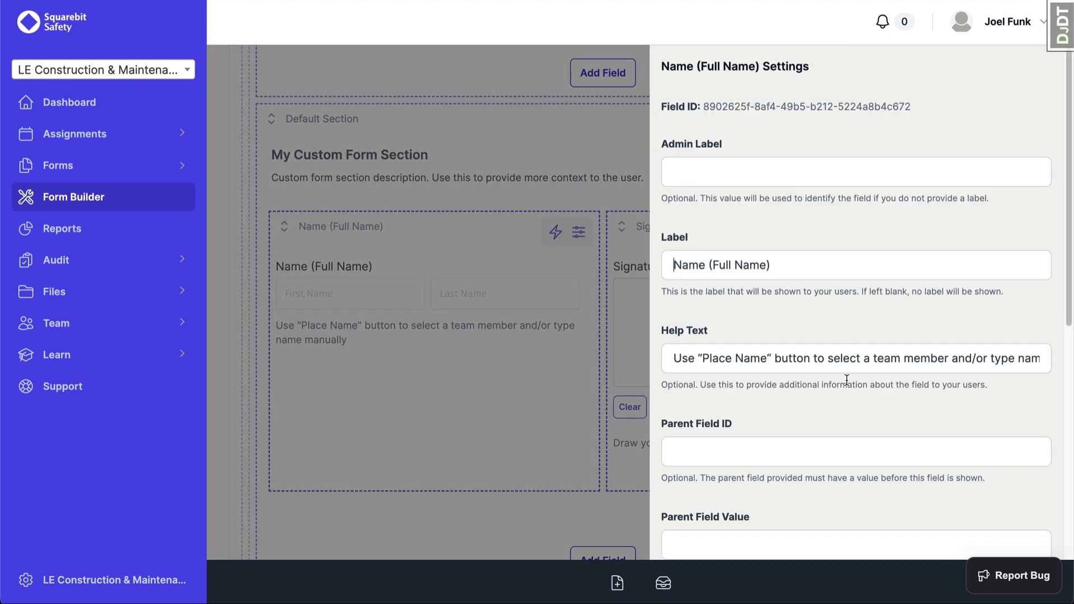
{"action": "scroll", "coordinate": [839, 380], "scroll_direction": "down", "scroll_amount": 8}
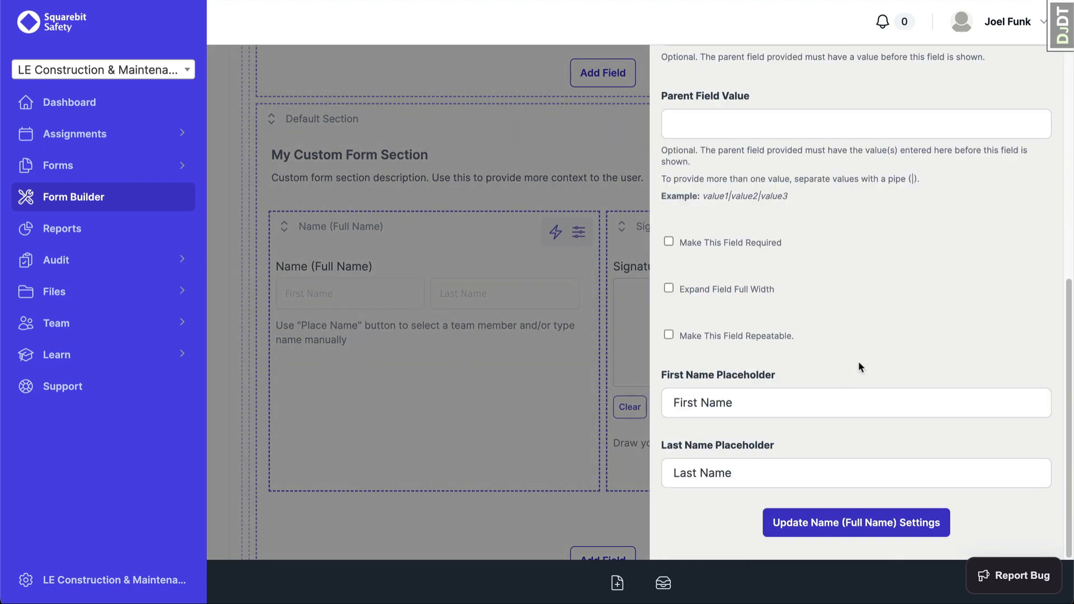
{"action": "left_click", "coordinate": [669, 290]}
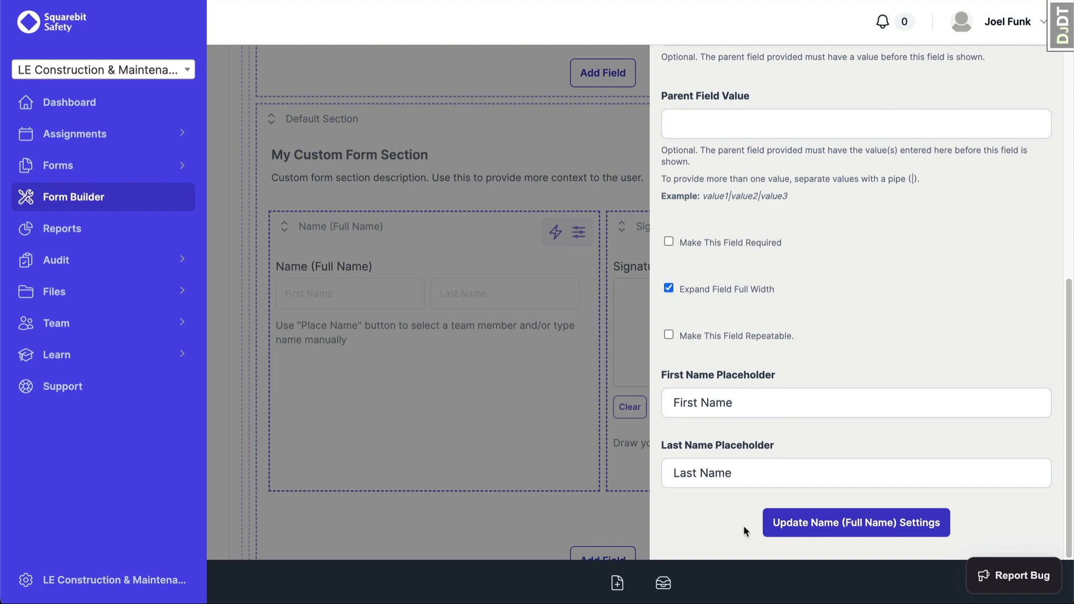
{"action": "left_click", "coordinate": [860, 528]}
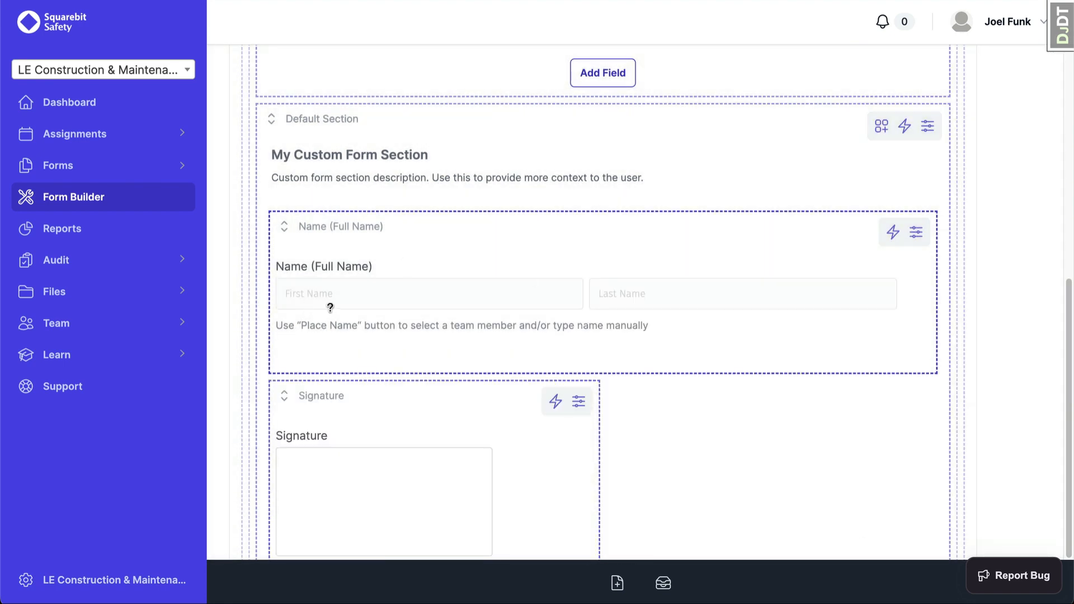
{"action": "scroll", "coordinate": [701, 419], "scroll_direction": "down", "scroll_amount": 1}
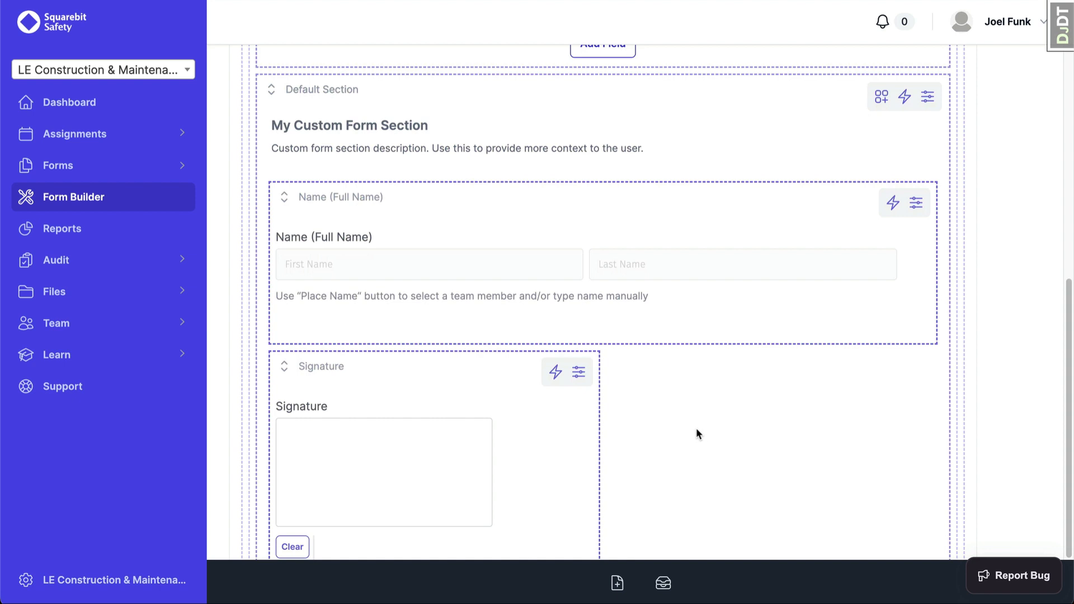
{"action": "scroll", "coordinate": [697, 430], "scroll_direction": "down", "scroll_amount": 3}
{"action": "scroll", "coordinate": [695, 429], "scroll_direction": "up", "scroll_amount": 3}
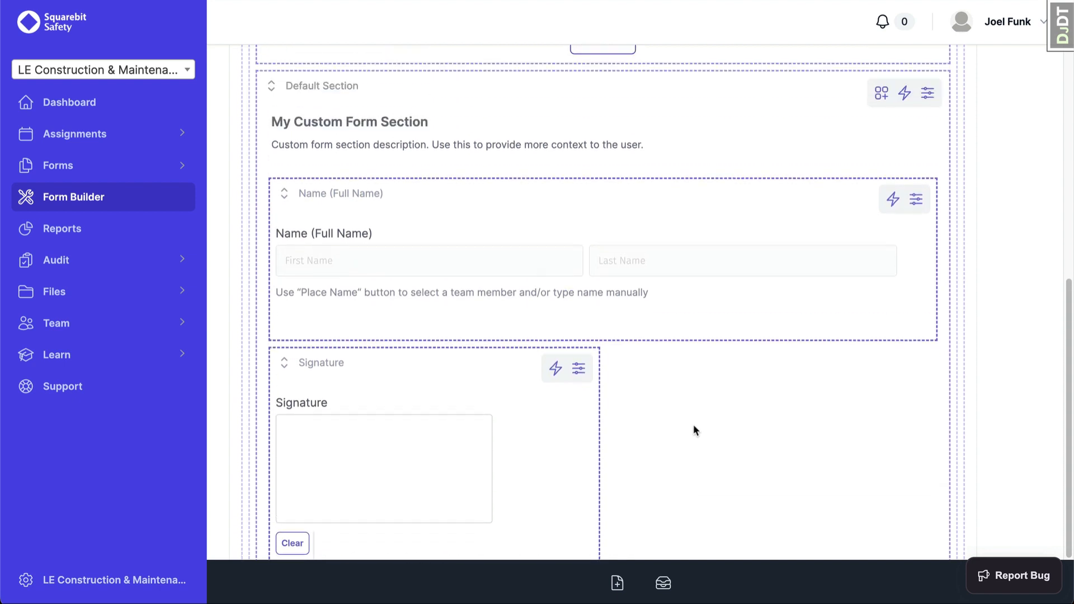
Step: Add a Table section below the section holding the name and signature fields
{"action": "scroll", "coordinate": [693, 425], "scroll_direction": "down", "scroll_amount": 10}
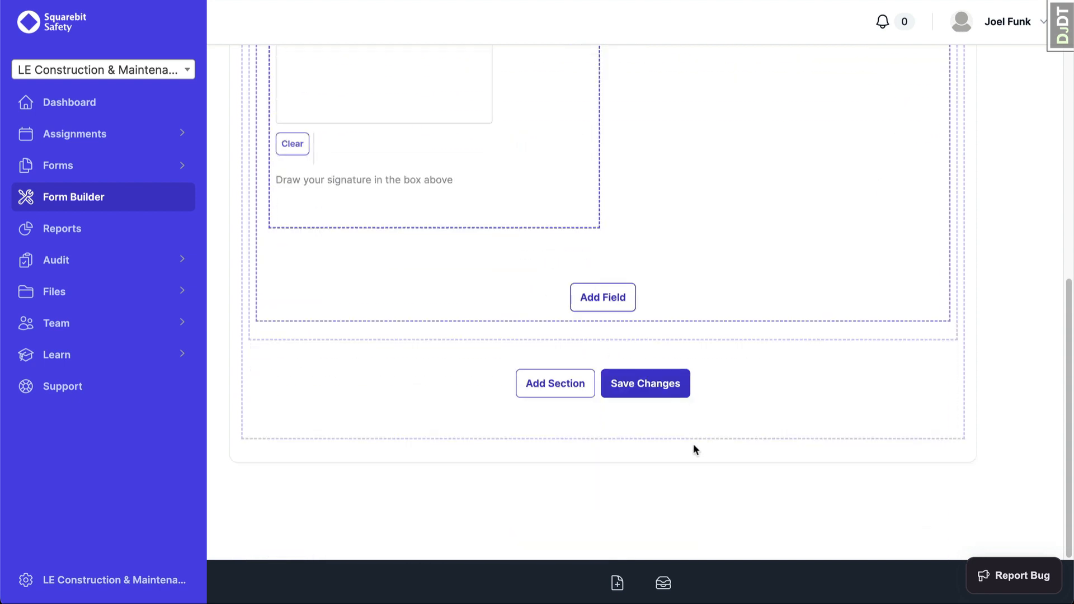
{"action": "left_click", "coordinate": [584, 388]}
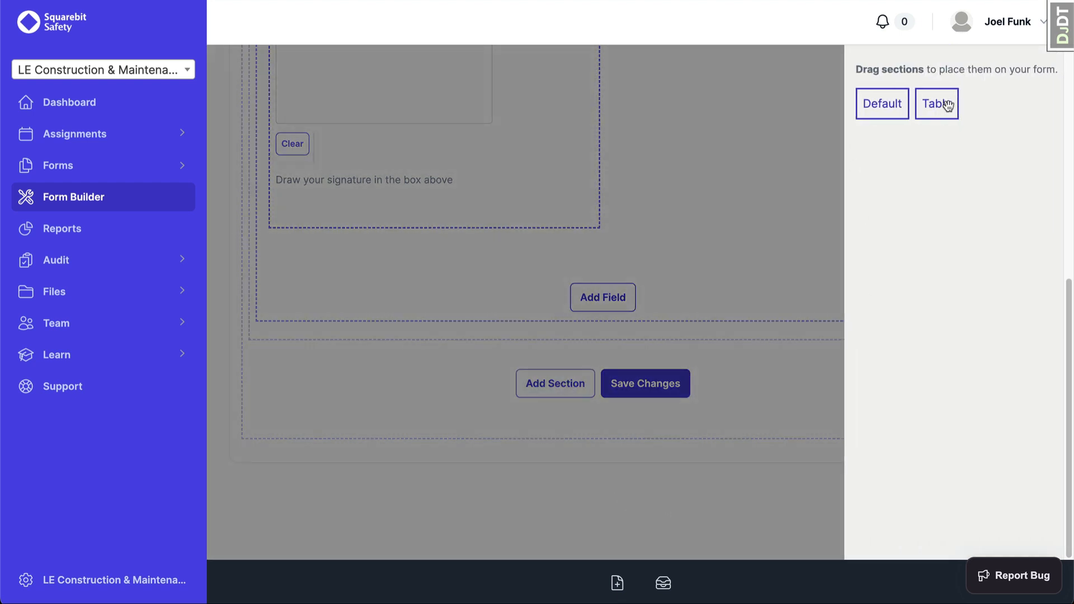
{"action": "left_click_drag", "start_coordinate": [949, 103], "coordinate": [665, 337]}
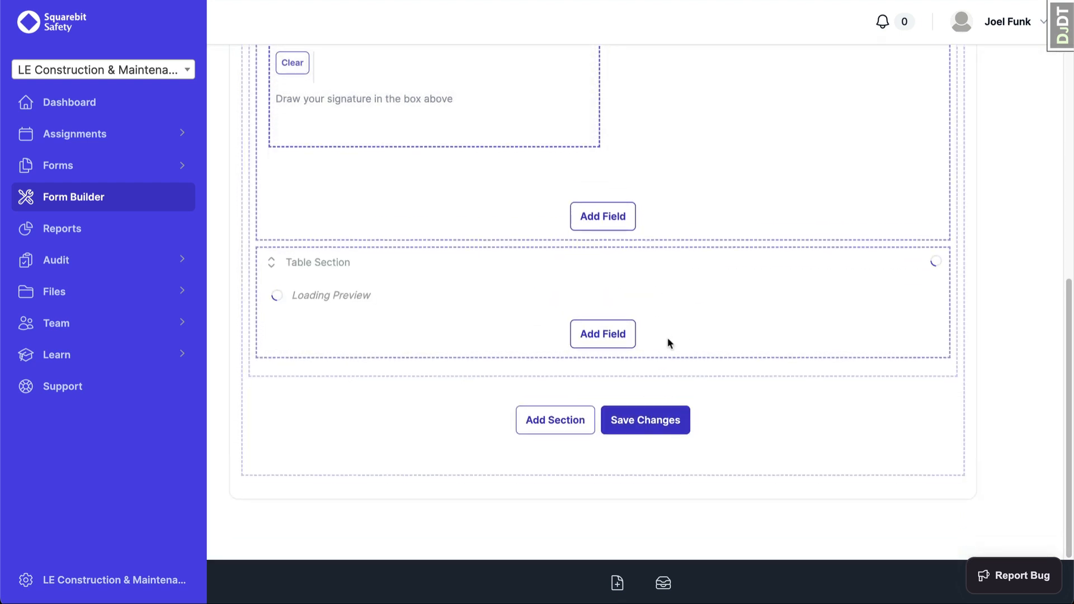
{"action": "scroll", "coordinate": [568, 237], "scroll_direction": "down", "scroll_amount": 2}
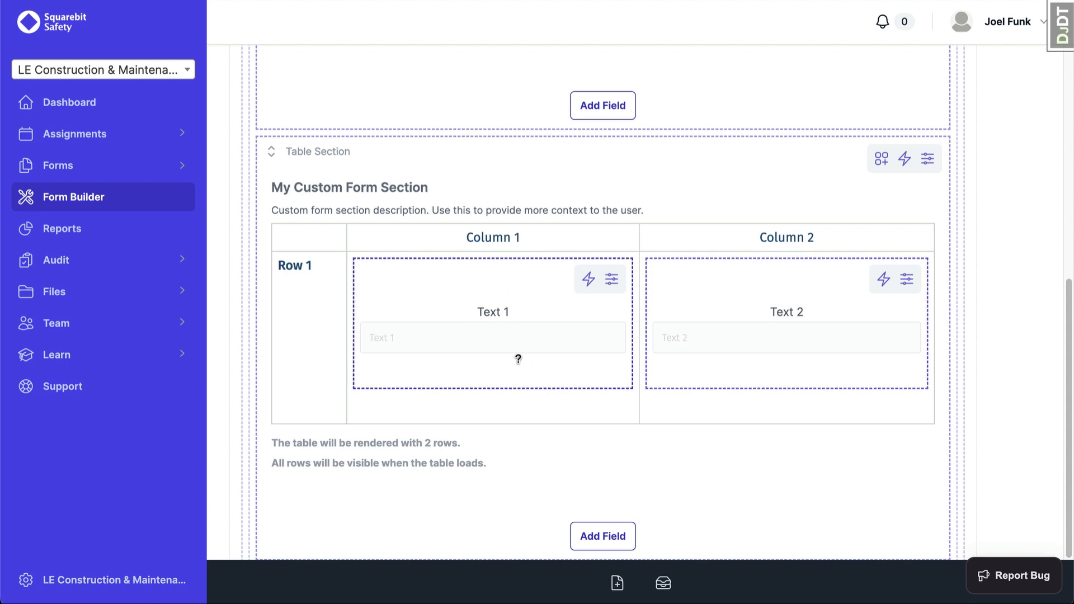
Step: Try to place an Address field in Column 1 of the table section
{"action": "left_click", "coordinate": [880, 162]}
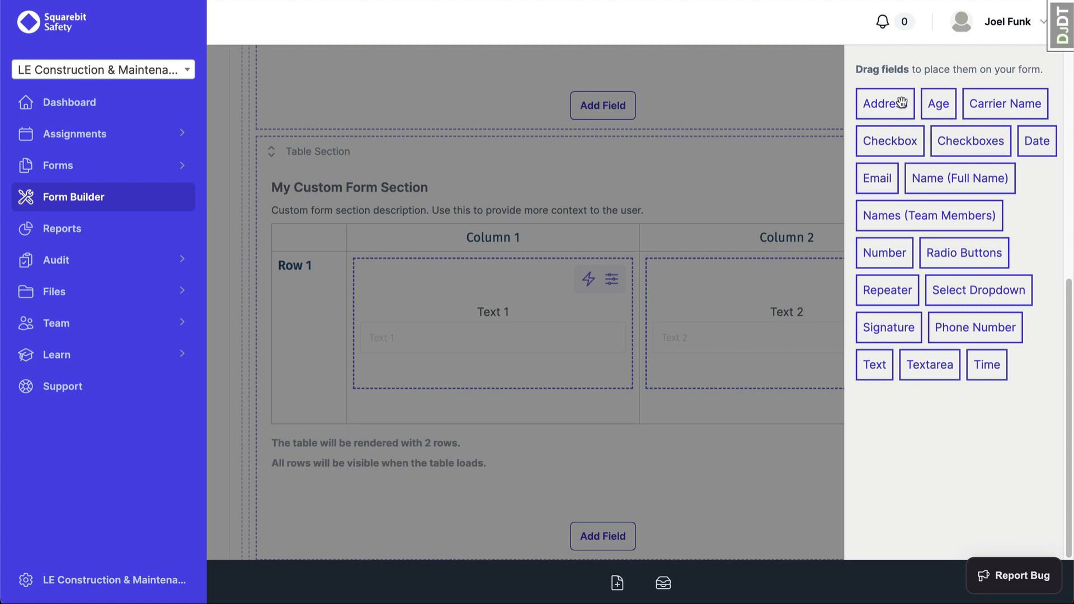
{"action": "left_click_drag", "start_coordinate": [900, 102], "coordinate": [479, 339]}
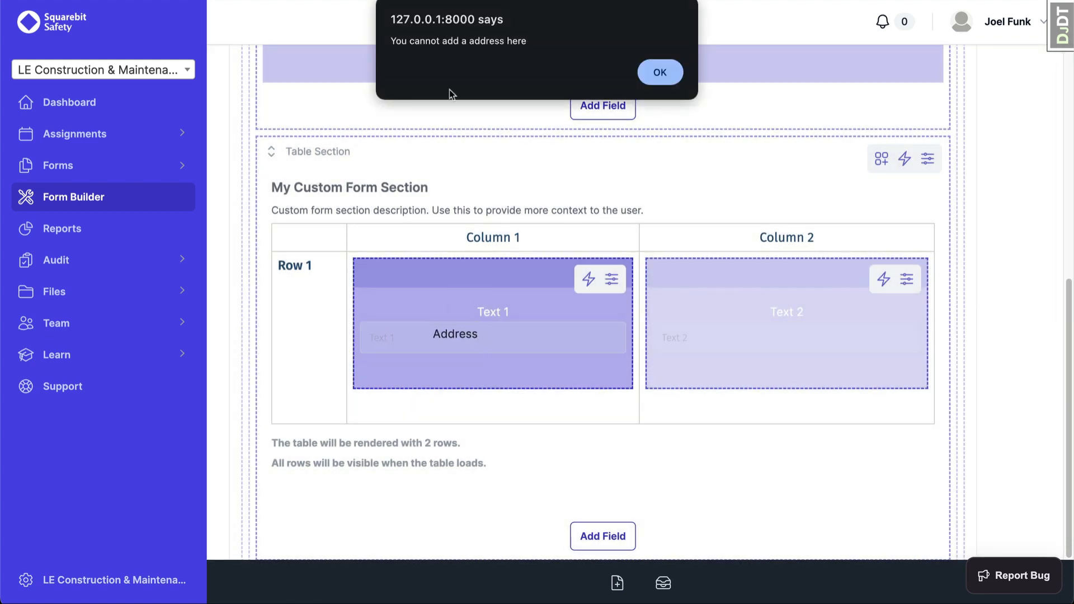
{"action": "left_click", "coordinate": [660, 71]}
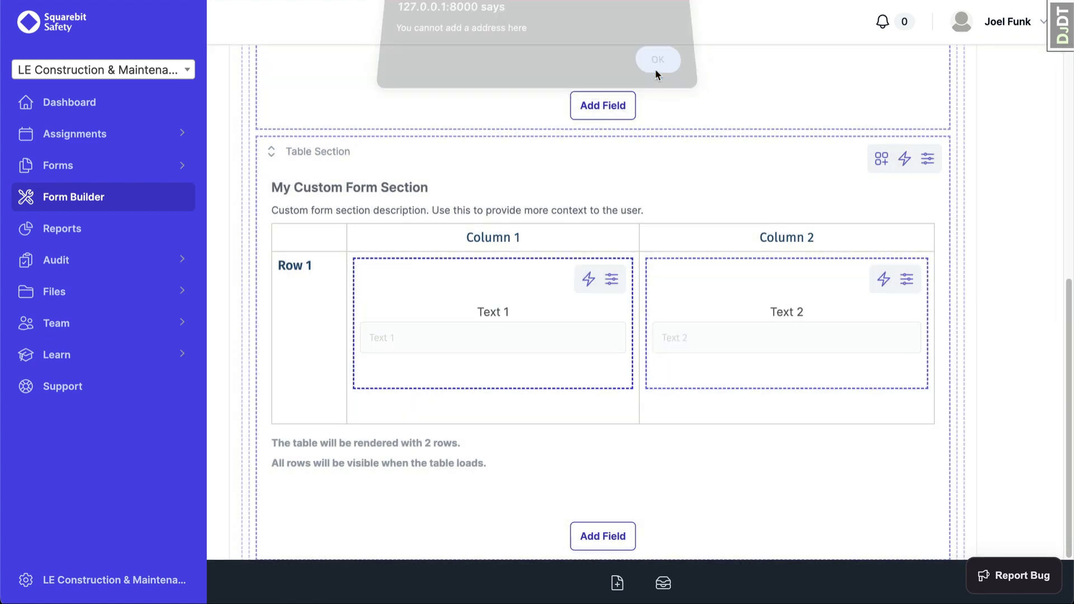
Step: Replace the table's Column 2 text field with a Date field and its Column 1 text field with a Select Dropdown
{"action": "left_click", "coordinate": [883, 160]}
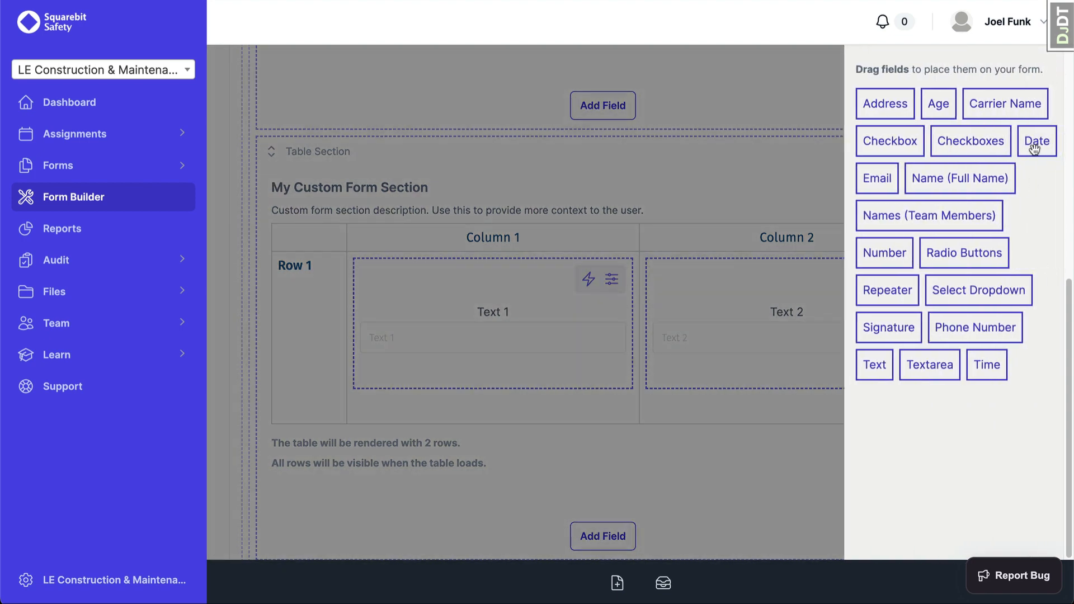
{"action": "left_click_drag", "start_coordinate": [1035, 142], "coordinate": [783, 294]}
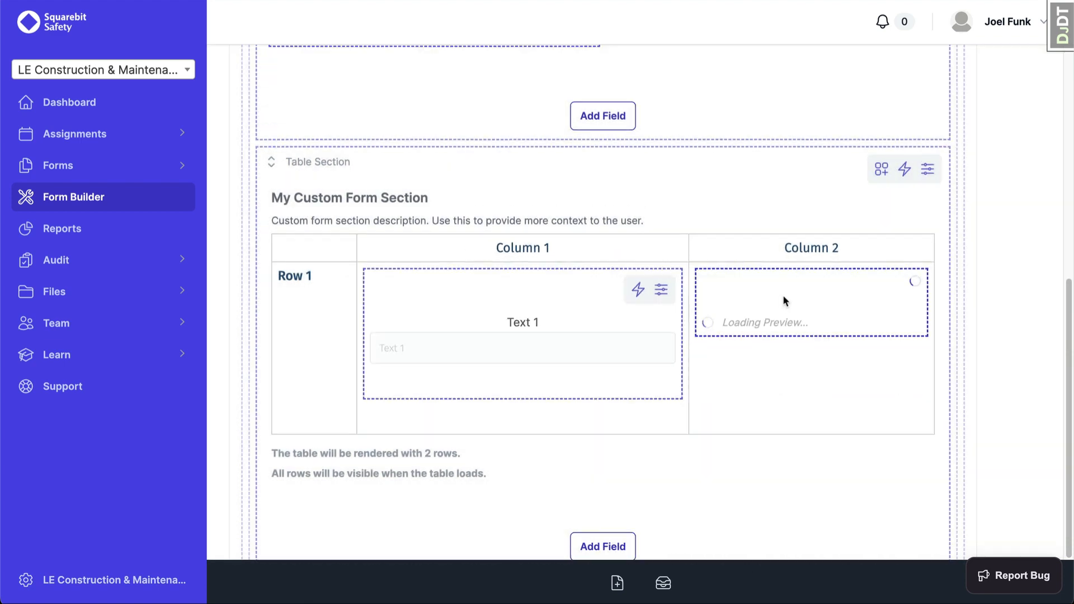
{"action": "left_click", "coordinate": [882, 169]}
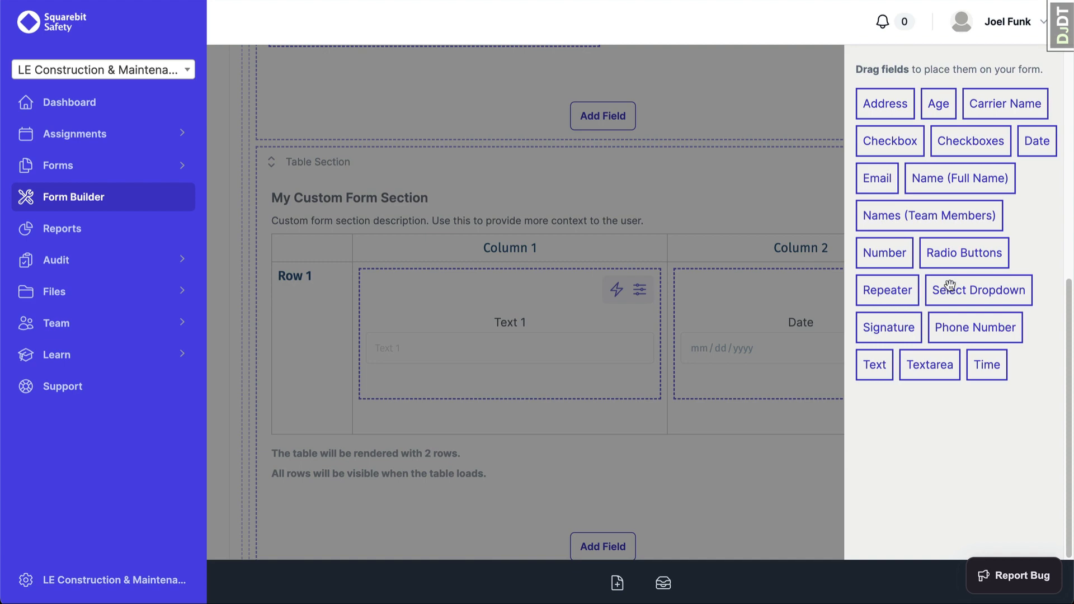
{"action": "left_click_drag", "start_coordinate": [949, 285], "coordinate": [575, 309]}
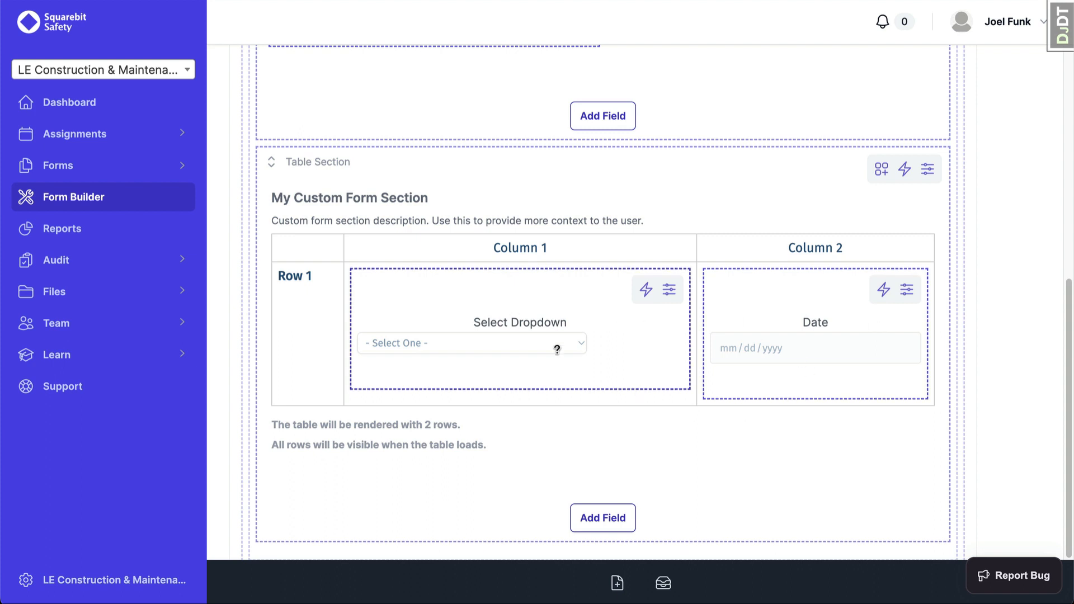
Step: Set the table section to 3 columns and 7 rows and update the section settings
{"action": "left_click", "coordinate": [929, 172]}
{"action": "scroll", "coordinate": [934, 174], "scroll_direction": "down", "scroll_amount": 6}
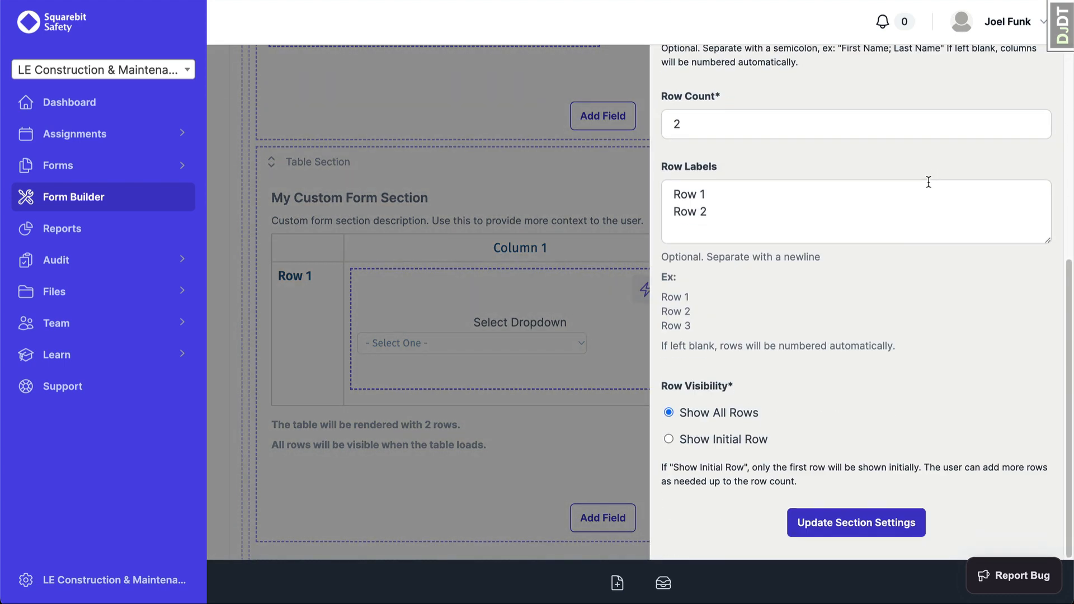
{"action": "scroll", "coordinate": [907, 311], "scroll_direction": "up", "scroll_amount": 3}
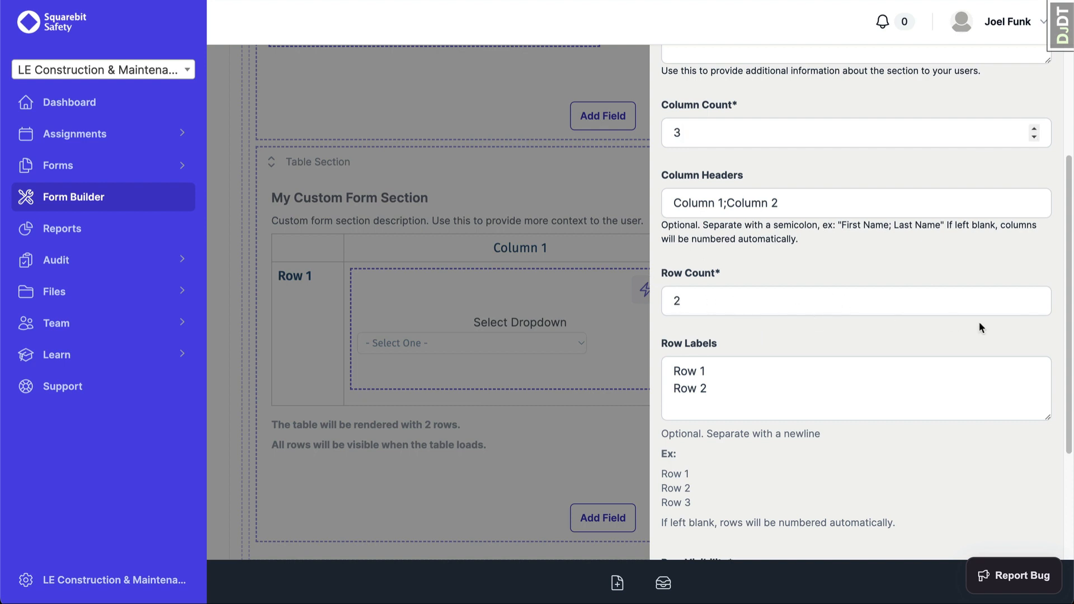
{"action": "left_click", "coordinate": [1033, 297]}
{"action": "left_click", "coordinate": [1033, 296]}
{"action": "left_click", "coordinate": [1033, 297]}
{"action": "left_click", "coordinate": [1033, 297]}
{"action": "left_click", "coordinate": [1033, 296]}
{"action": "scroll", "coordinate": [850, 464], "scroll_direction": "down", "scroll_amount": 3}
{"action": "left_click", "coordinate": [850, 536]}
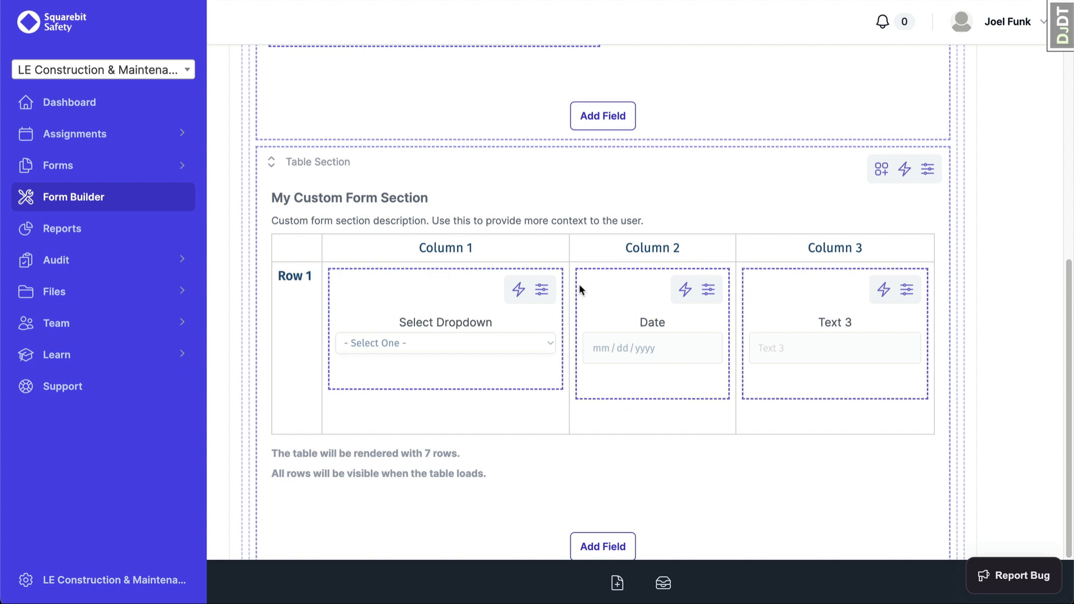
Step: Set the table section's row visibility to Show Initial Row and update the section settings
{"action": "scroll", "coordinate": [630, 316], "scroll_direction": "down", "scroll_amount": 2}
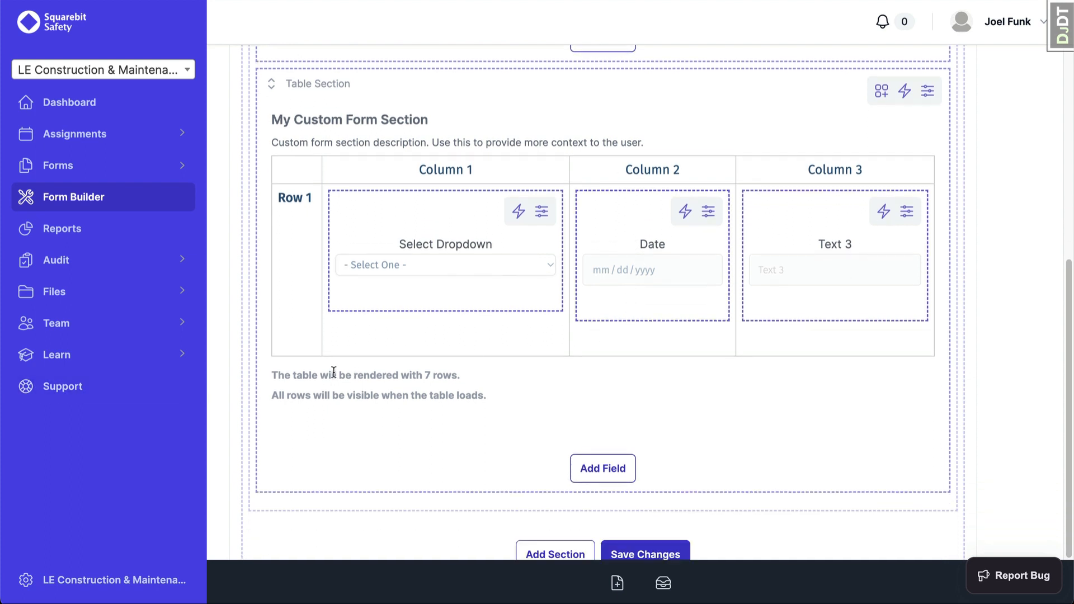
{"action": "left_click_drag", "start_coordinate": [270, 369], "coordinate": [520, 400]}
{"action": "left_click", "coordinate": [521, 400]}
{"action": "left_click", "coordinate": [927, 90]}
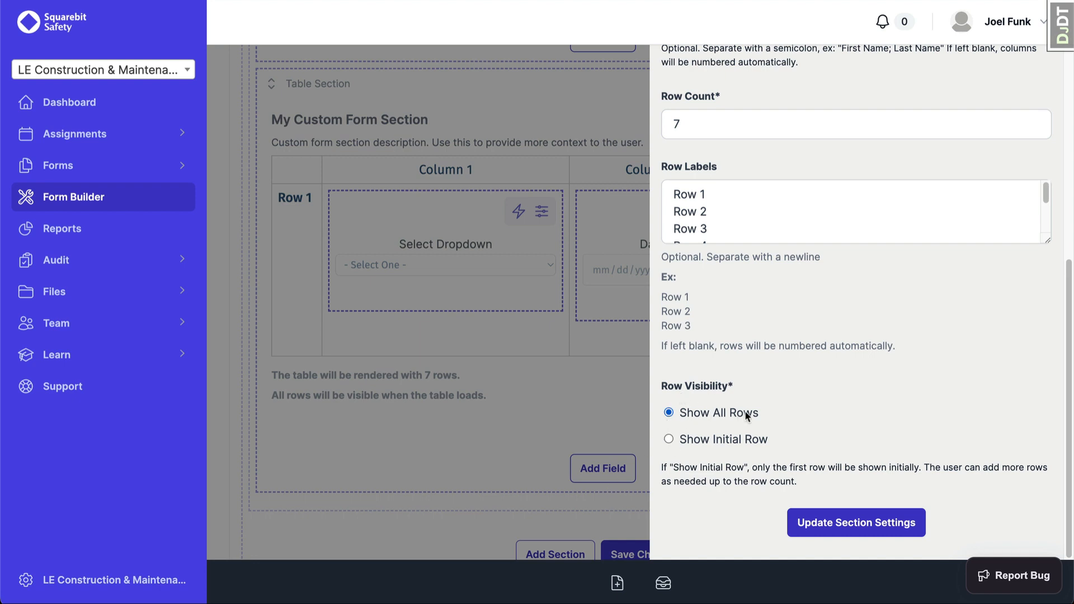
{"action": "left_click", "coordinate": [668, 438]}
{"action": "left_click", "coordinate": [826, 524]}
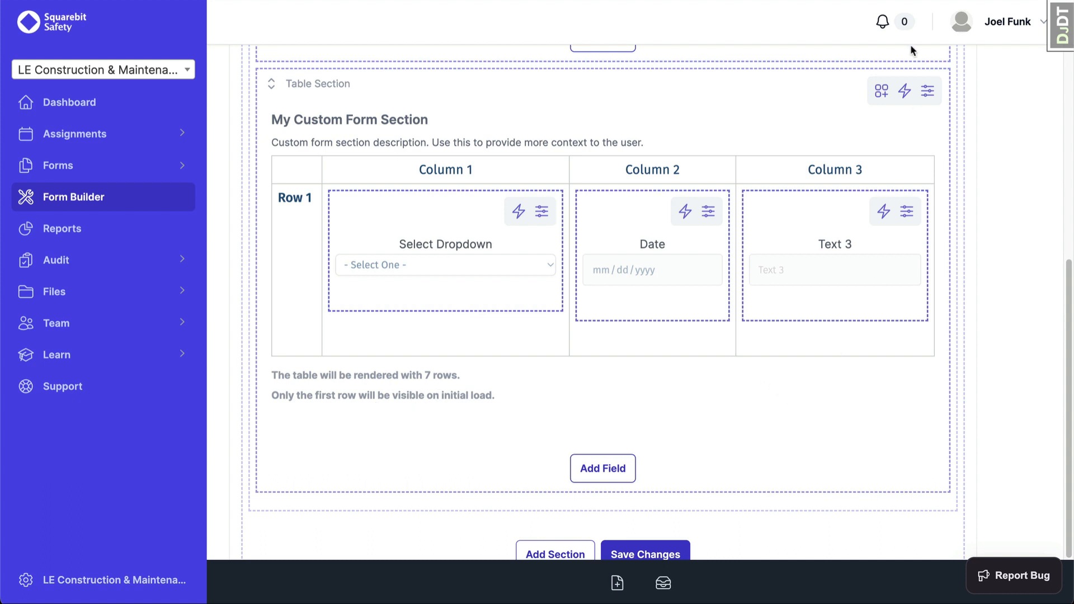
Step: Set the table section's column headers to Task;Hazard;Mitigation
{"action": "left_click", "coordinate": [927, 93]}
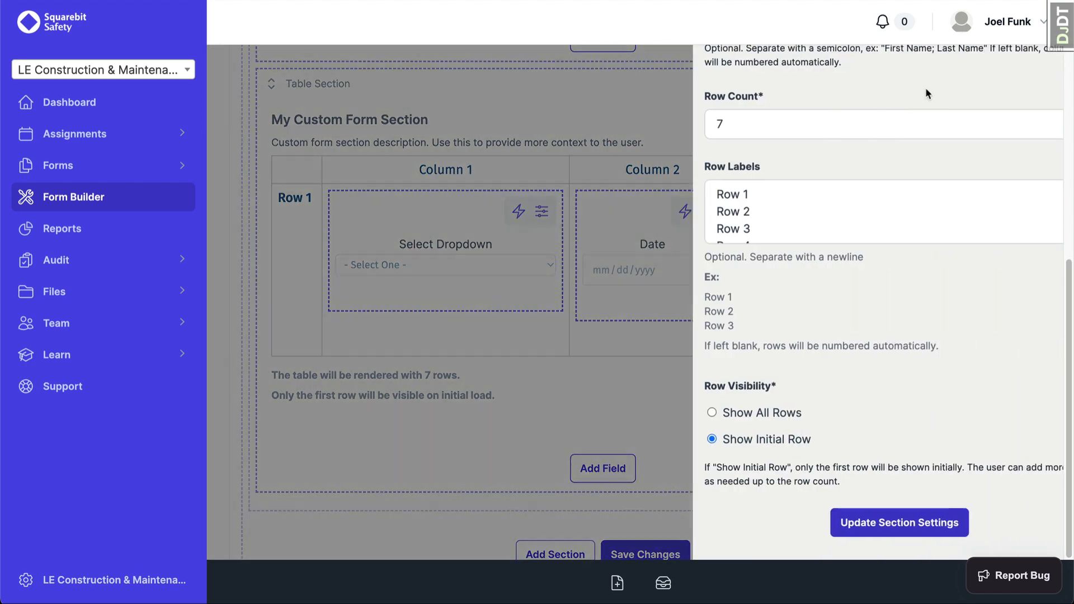
{"action": "scroll", "coordinate": [887, 348], "scroll_direction": "up", "scroll_amount": 6}
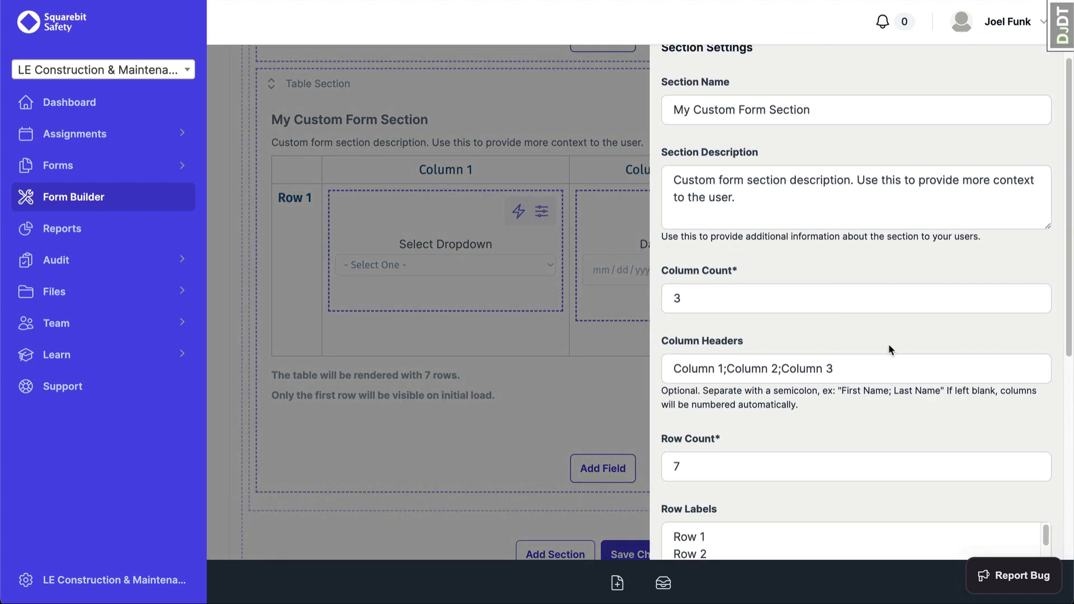
{"action": "scroll", "coordinate": [891, 342], "scroll_direction": "down", "scroll_amount": 1}
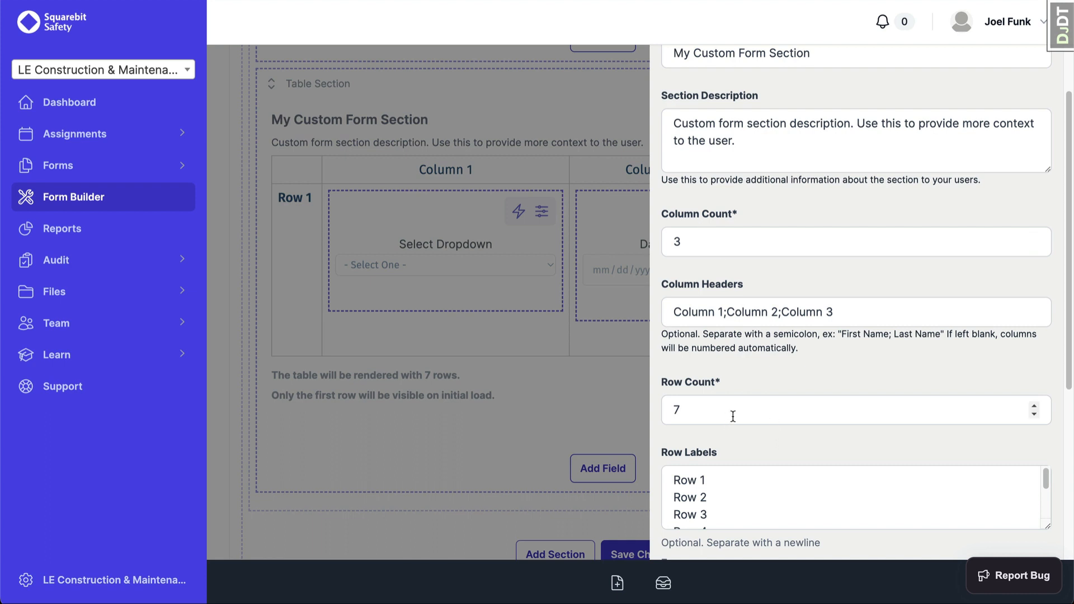
{"action": "scroll", "coordinate": [731, 412], "scroll_direction": "down", "scroll_amount": 1}
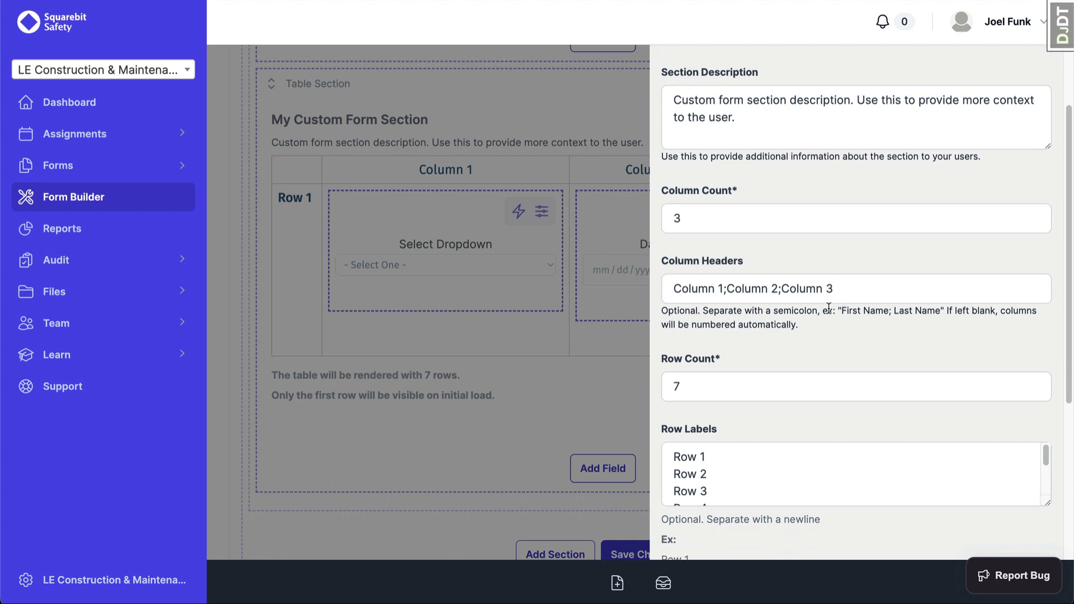
{"action": "triple_click", "coordinate": [674, 287]}
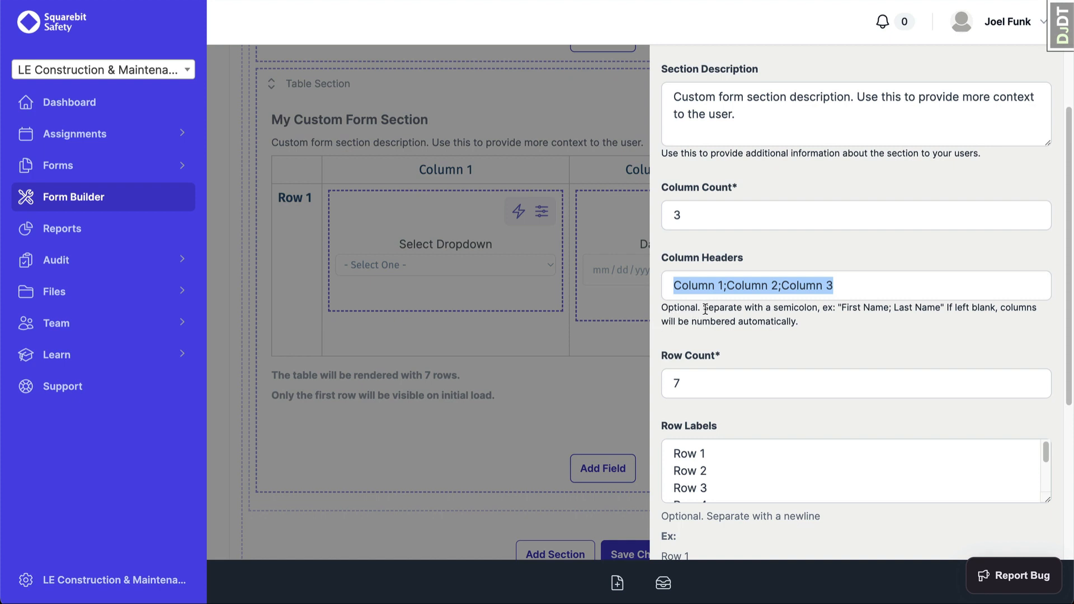
{"action": "left_click_drag", "start_coordinate": [705, 309], "coordinate": [861, 319]}
{"action": "left_click", "coordinate": [858, 320]}
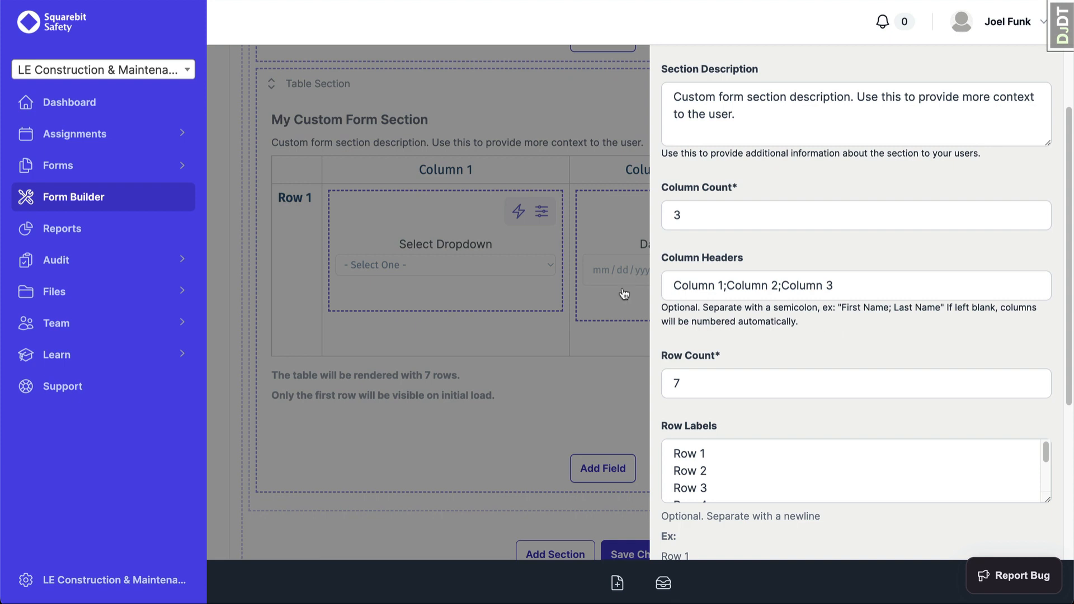
{"action": "left_click_drag", "start_coordinate": [669, 286], "coordinate": [844, 282]}
{"action": "left_click", "coordinate": [847, 287]}
{"action": "left_click_drag", "start_coordinate": [840, 284], "coordinate": [530, 276]}
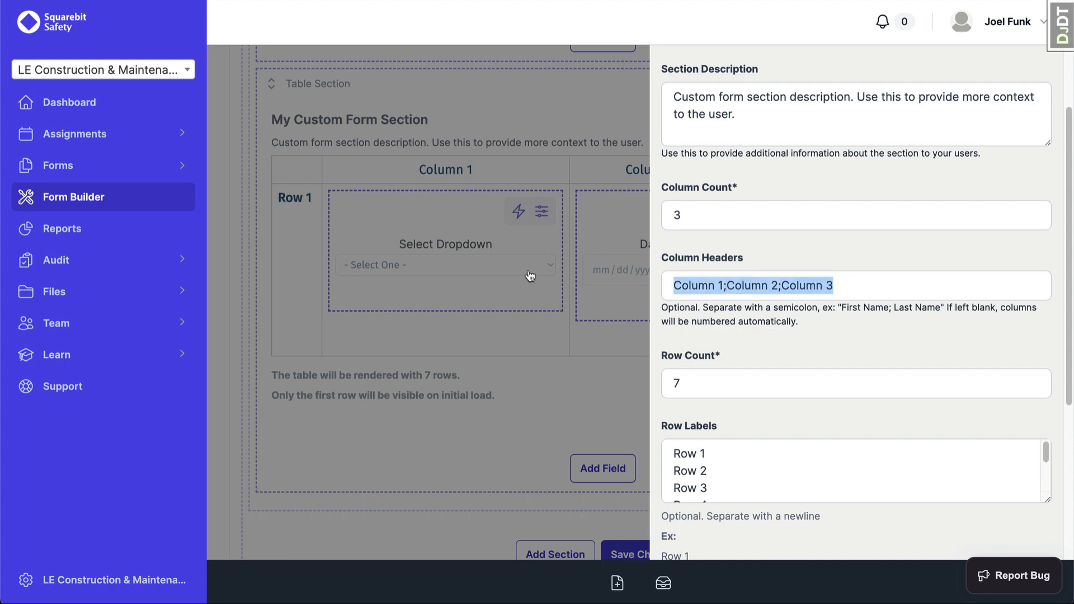
{"action": "type", "text": "Ha"}
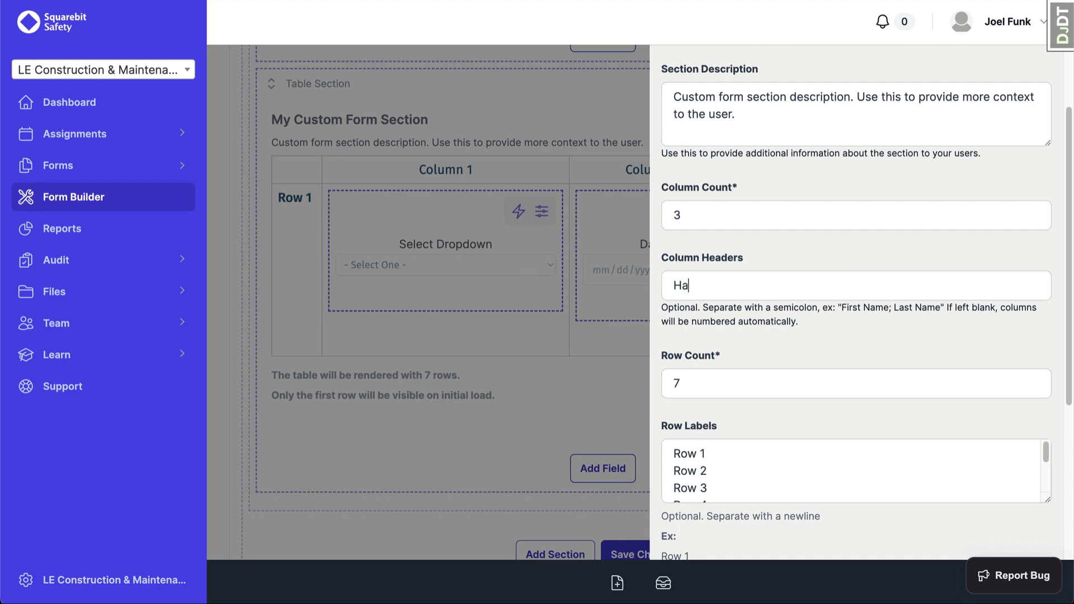
{"action": "key", "text": "BackSpace"}
{"action": "key", "text": "BackSpace"}
{"action": "type", "text": "Tas"}
{"action": "type", "text": "k;HJ"}
{"action": "type", "text": "zard"}
{"action": "type", "text": ";Mitigation"}
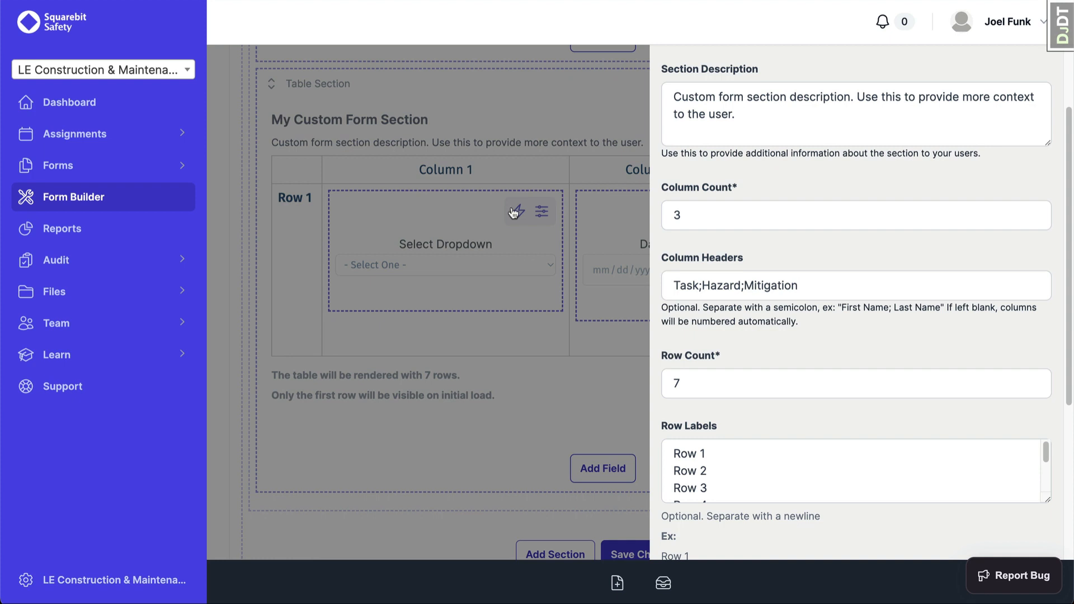
Step: Examine the table section's row labels, row count and row visibility settings
{"action": "scroll", "coordinate": [750, 377], "scroll_direction": "down", "scroll_amount": 1}
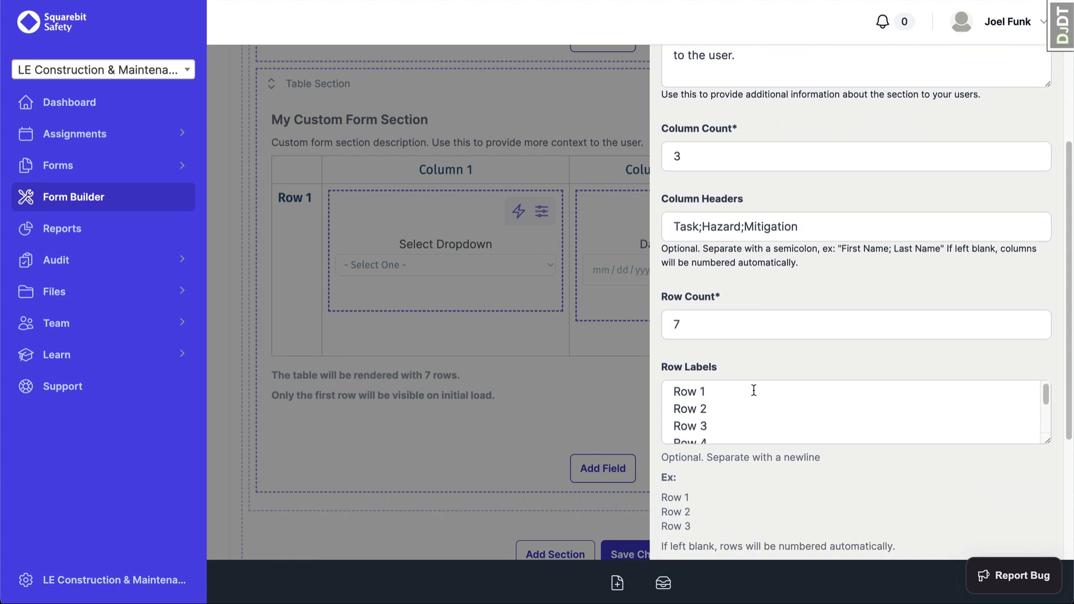
{"action": "scroll", "coordinate": [729, 334], "scroll_direction": "down", "scroll_amount": 1}
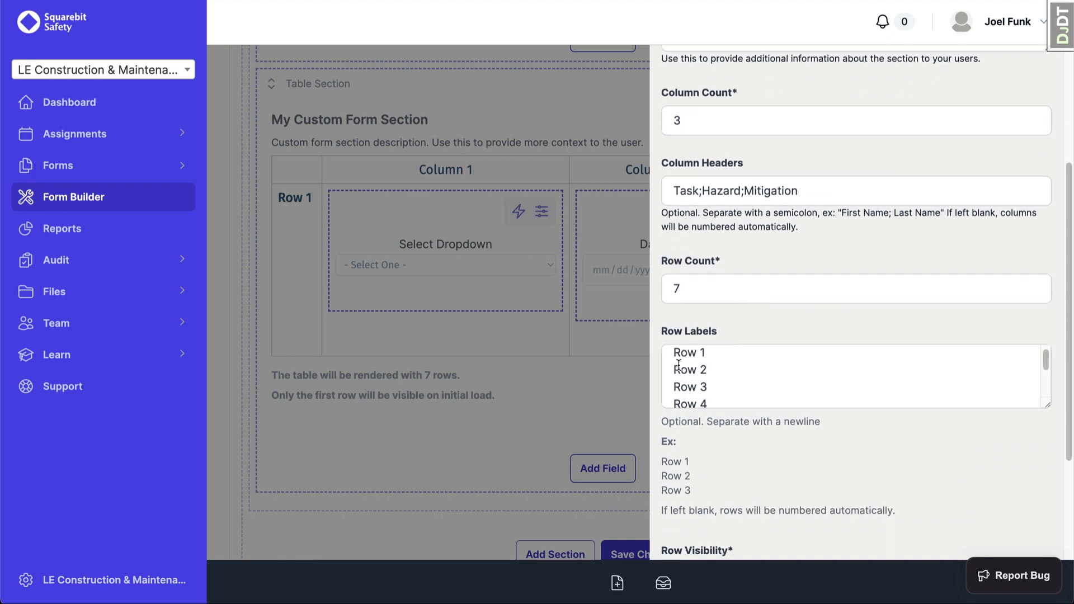
{"action": "left_click_drag", "start_coordinate": [675, 352], "coordinate": [705, 413]}
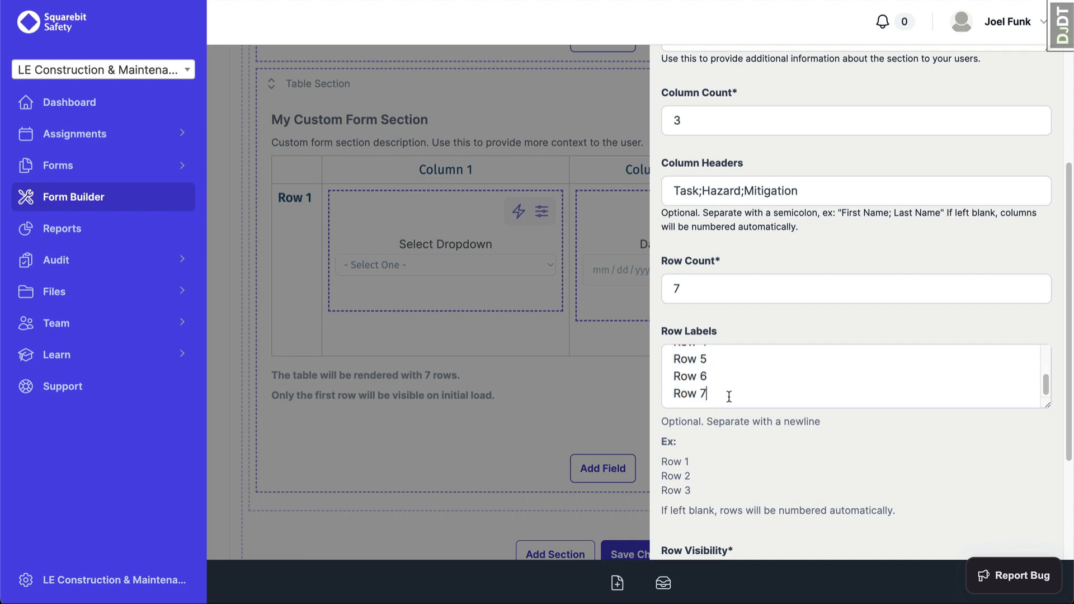
{"action": "scroll", "coordinate": [731, 392], "scroll_direction": "up", "scroll_amount": 2}
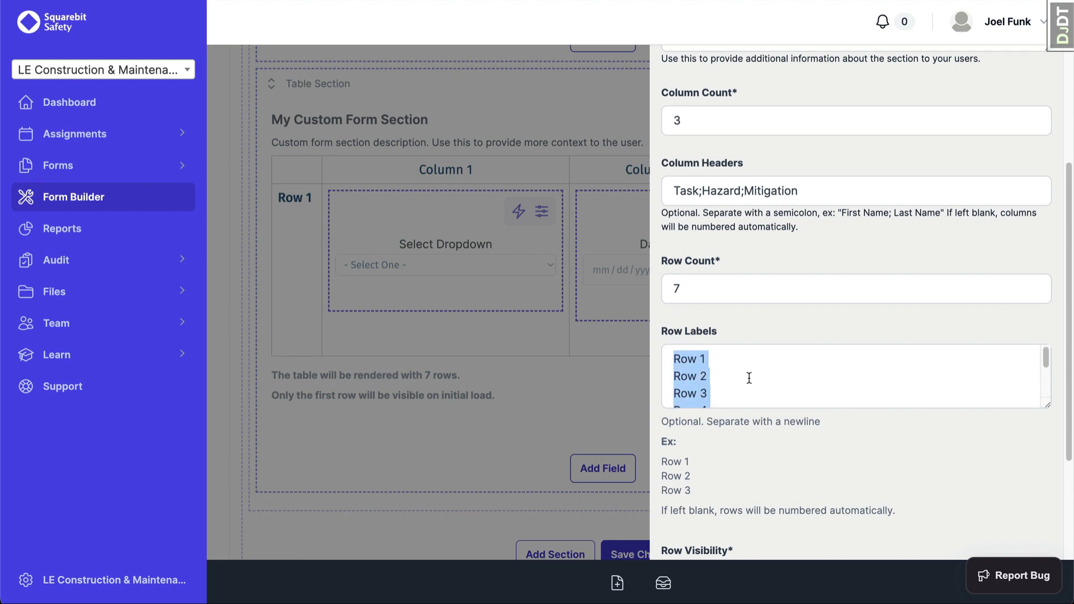
{"action": "left_click", "coordinate": [726, 374]}
{"action": "scroll", "coordinate": [714, 367], "scroll_direction": "down", "scroll_amount": 2}
{"action": "scroll", "coordinate": [722, 336], "scroll_direction": "down", "scroll_amount": 3}
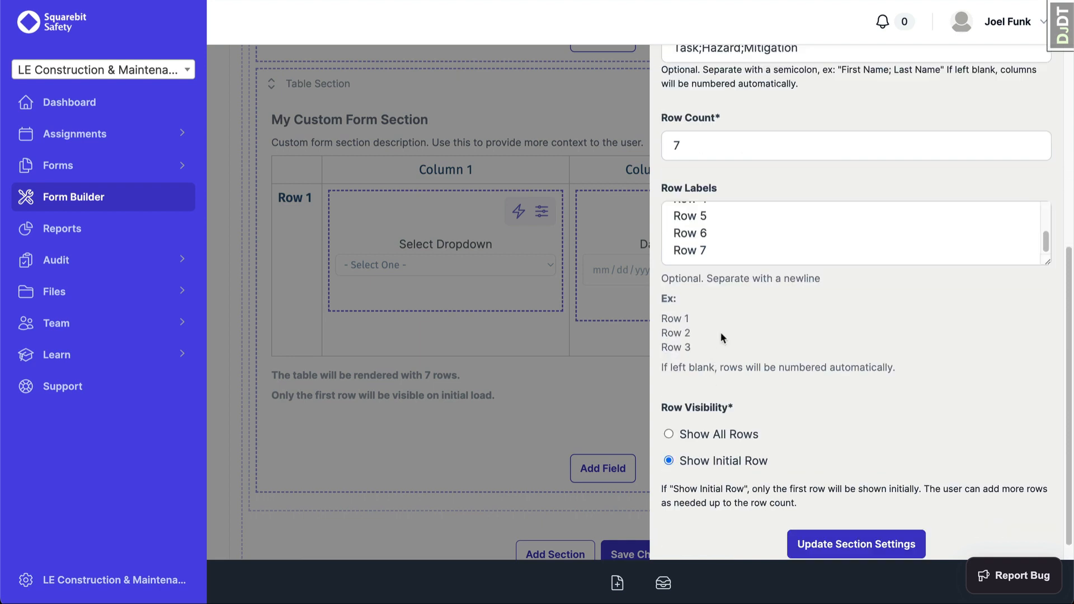
{"action": "scroll", "coordinate": [683, 174], "scroll_direction": "up", "scroll_amount": 1}
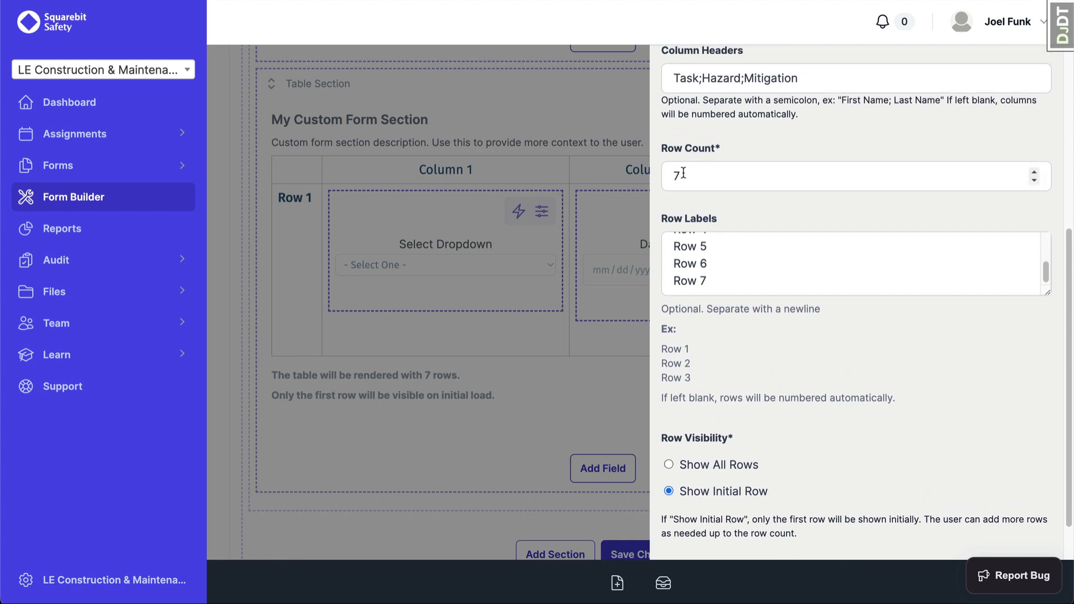
{"action": "scroll", "coordinate": [719, 312], "scroll_direction": "up", "scroll_amount": 5}
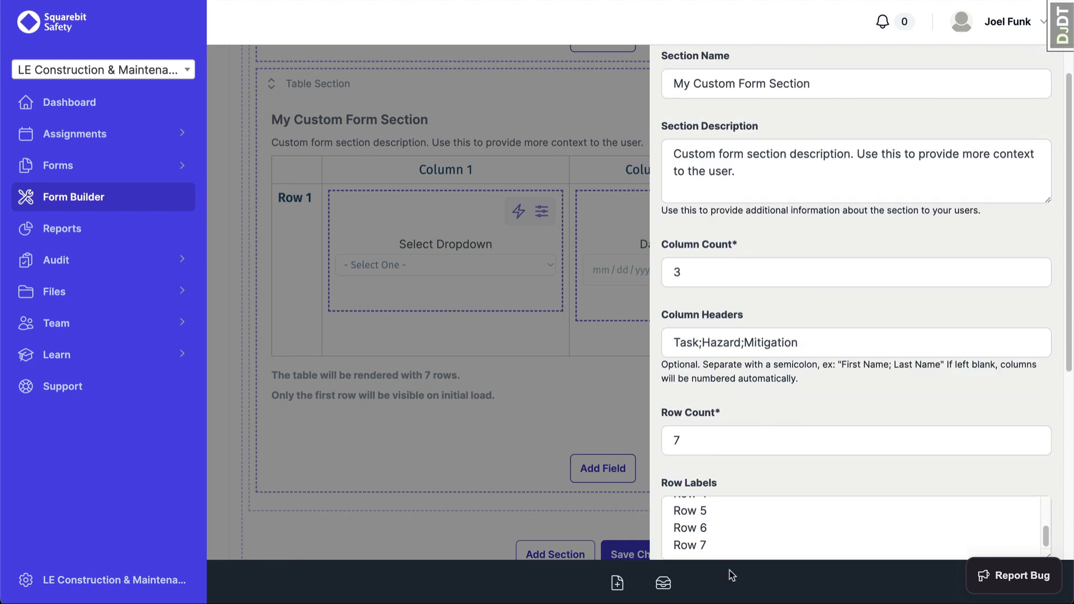
{"action": "scroll", "coordinate": [719, 498], "scroll_direction": "down", "scroll_amount": 1}
{"action": "scroll", "coordinate": [747, 458], "scroll_direction": "up", "scroll_amount": 3}
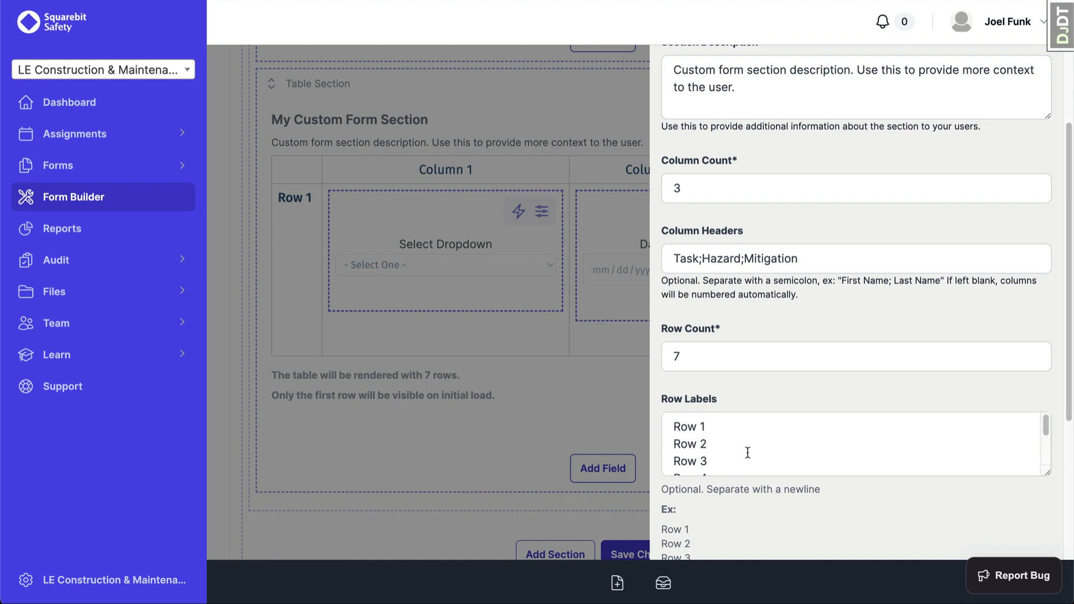
{"action": "scroll", "coordinate": [744, 463], "scroll_direction": "down", "scroll_amount": 3}
{"action": "scroll", "coordinate": [710, 475], "scroll_direction": "up", "scroll_amount": 3}
Step: Update the table section's settings to apply the new column headers
{"action": "left_click", "coordinate": [722, 446]}
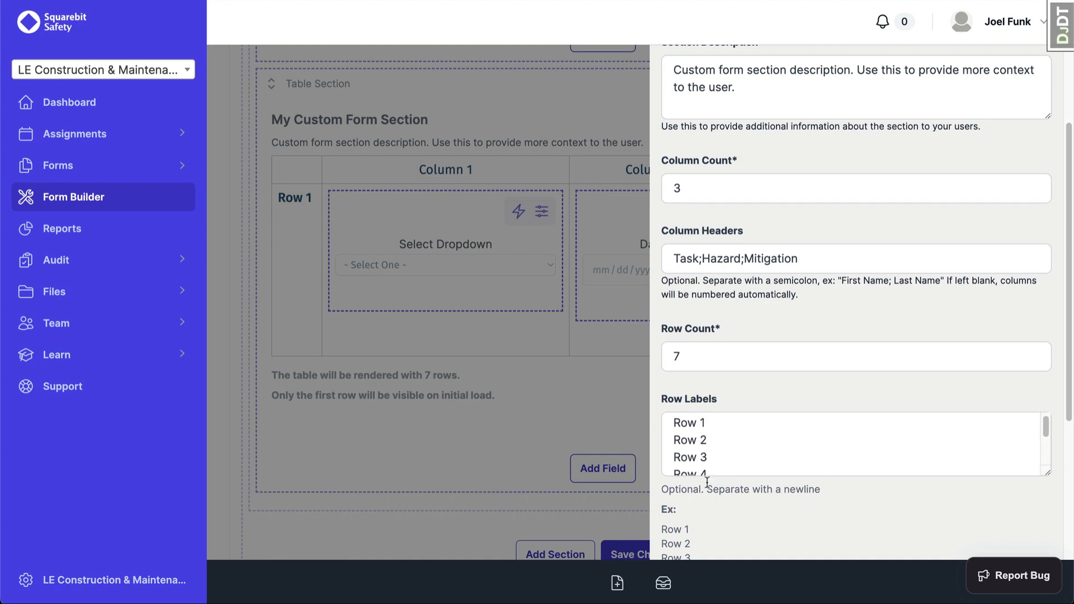
{"action": "scroll", "coordinate": [727, 506], "scroll_direction": "down", "scroll_amount": 4}
{"action": "left_click", "coordinate": [801, 523]}
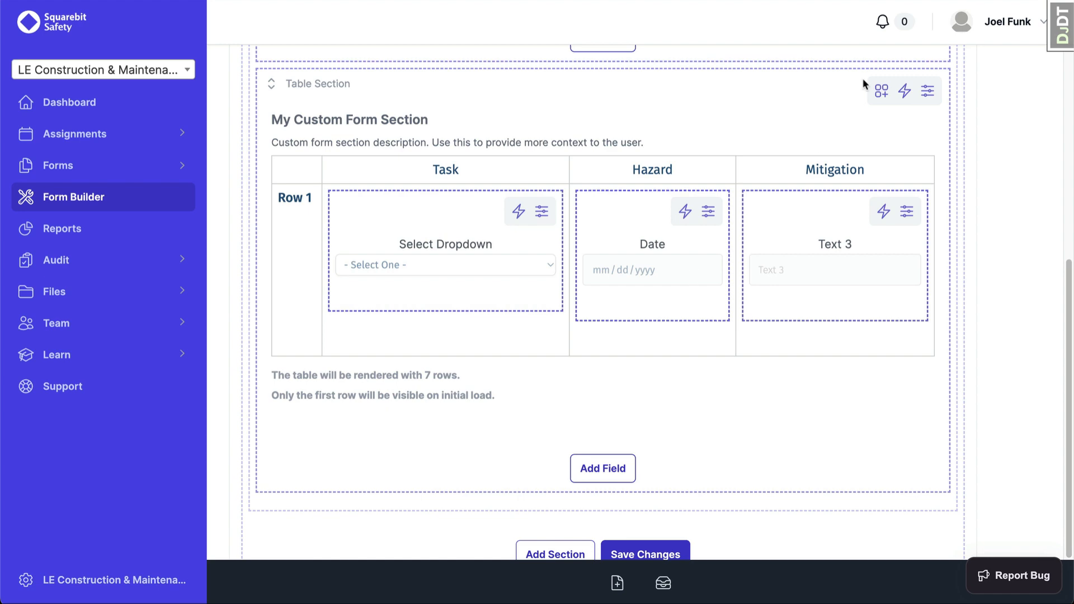
Step: Replace the Date field in the table's Hazard column with a Select Dropdown
{"action": "left_click", "coordinate": [881, 90]}
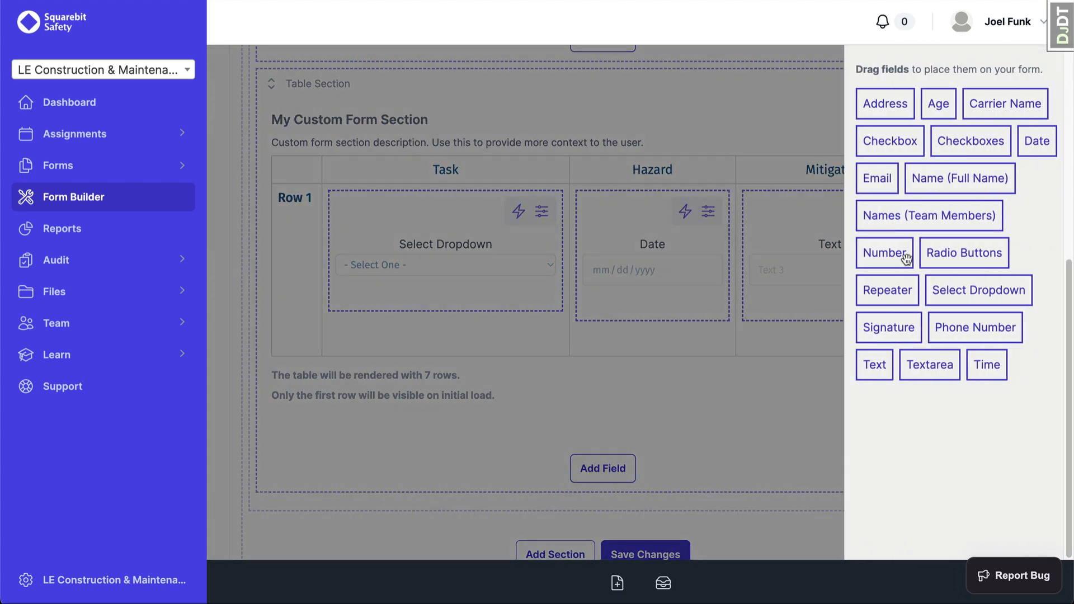
{"action": "left_click_drag", "start_coordinate": [968, 291], "coordinate": [620, 276]}
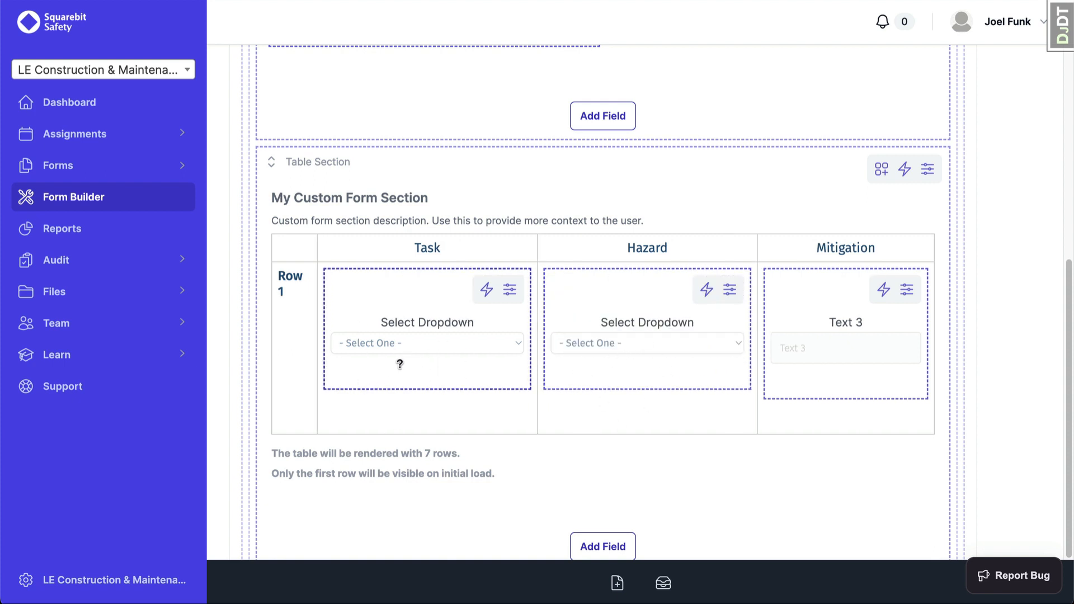
Step: Copy the Task column dropdown's Field ID into the Hazard column dropdown's Parent Field ID and update the dropdown settings
{"action": "left_click", "coordinate": [433, 343]}
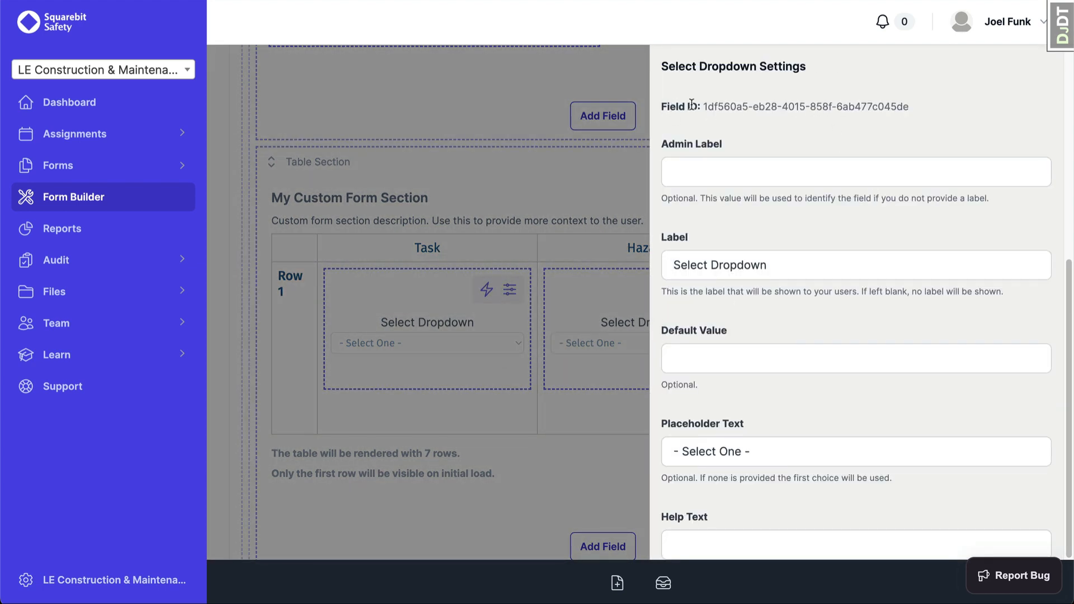
{"action": "left_click_drag", "start_coordinate": [906, 105], "coordinate": [708, 111]}
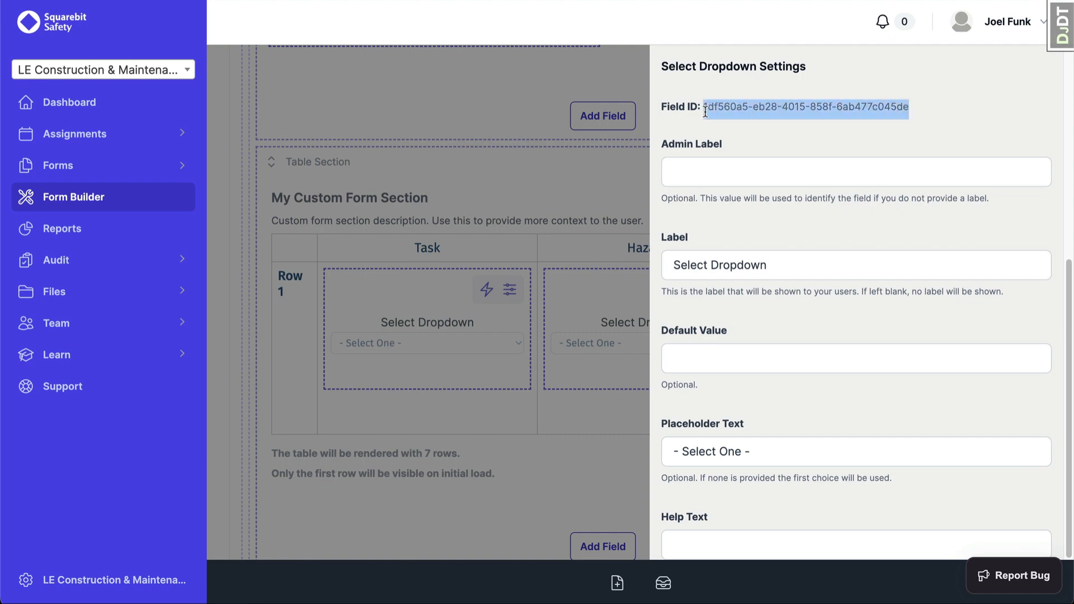
{"action": "left_click", "coordinate": [471, 344]}
{"action": "left_click", "coordinate": [656, 346]}
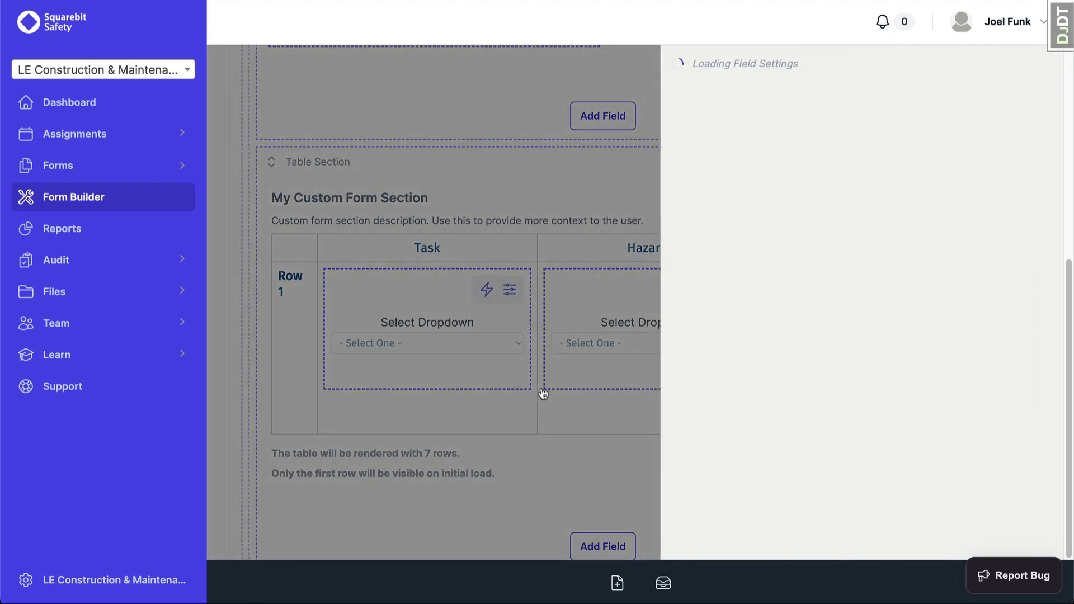
{"action": "scroll", "coordinate": [740, 335], "scroll_direction": "down", "scroll_amount": 1}
{"action": "scroll", "coordinate": [740, 335], "scroll_direction": "down", "scroll_amount": 4}
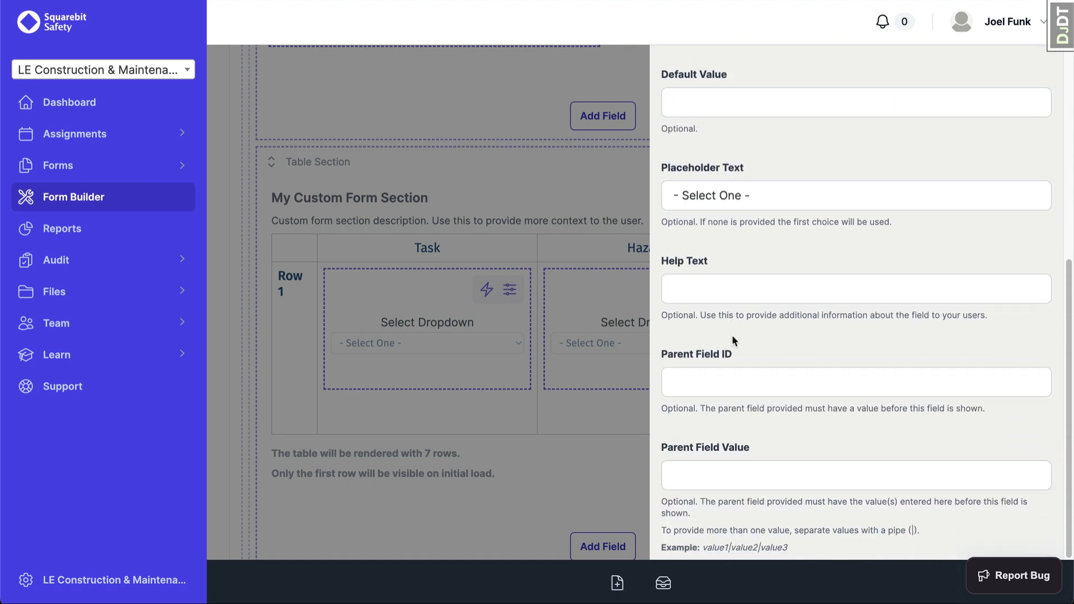
{"action": "left_click", "coordinate": [718, 377]}
{"action": "type", "text": "1df560a5-eb28-4015-858f-6ab477c045de"}
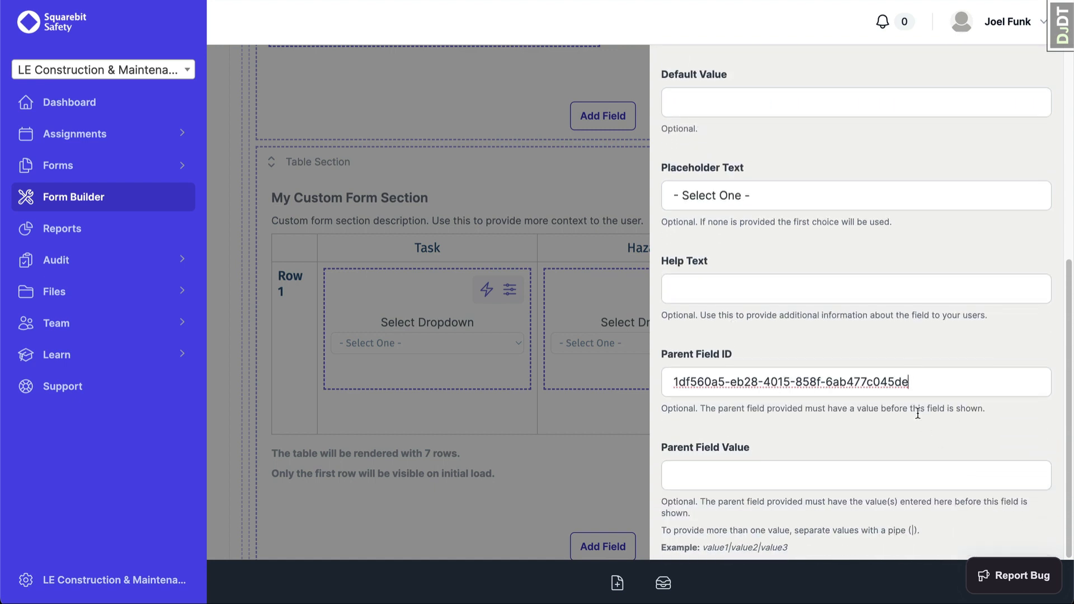
{"action": "scroll", "coordinate": [918, 415], "scroll_direction": "down", "scroll_amount": 10}
{"action": "left_click", "coordinate": [844, 532]}
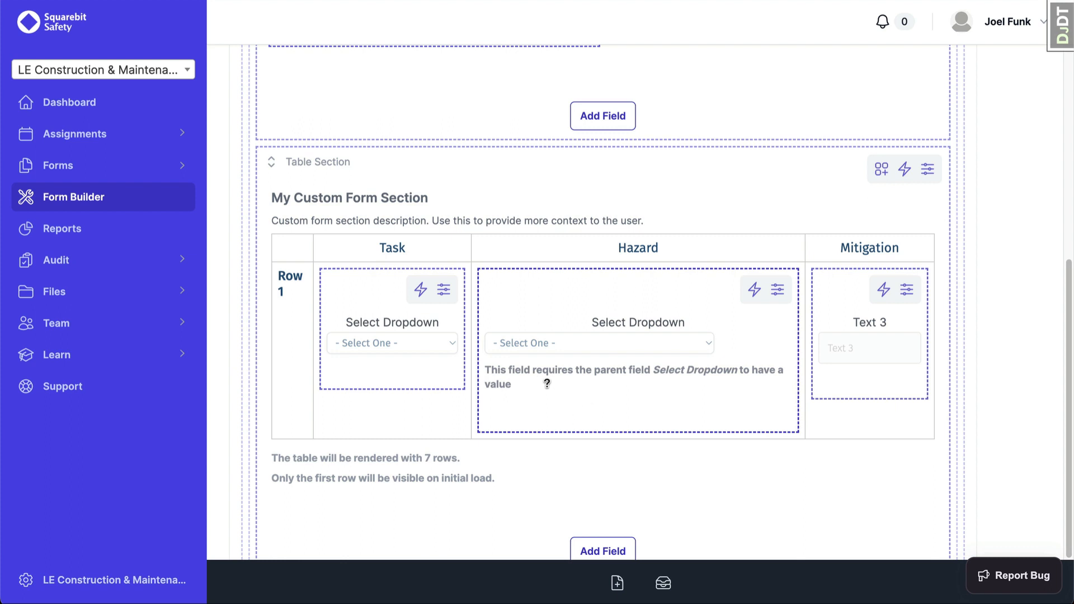
Step: Change the label of the Task column's dropdown to "Task" and update its settings
{"action": "left_click", "coordinate": [387, 332]}
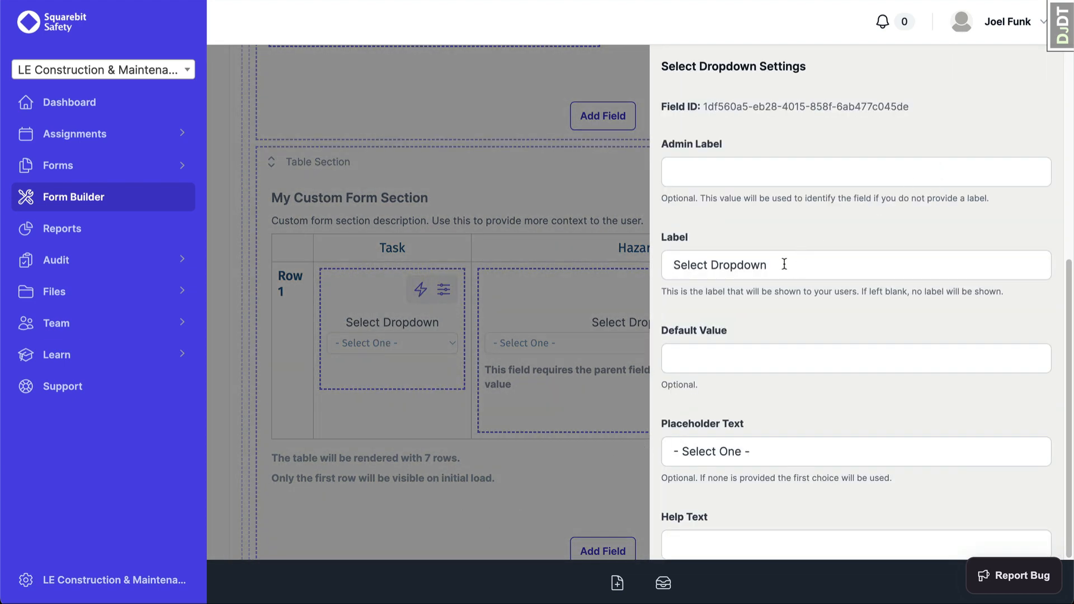
{"action": "triple_click", "coordinate": [784, 264]}
{"action": "type", "text": "Task"}
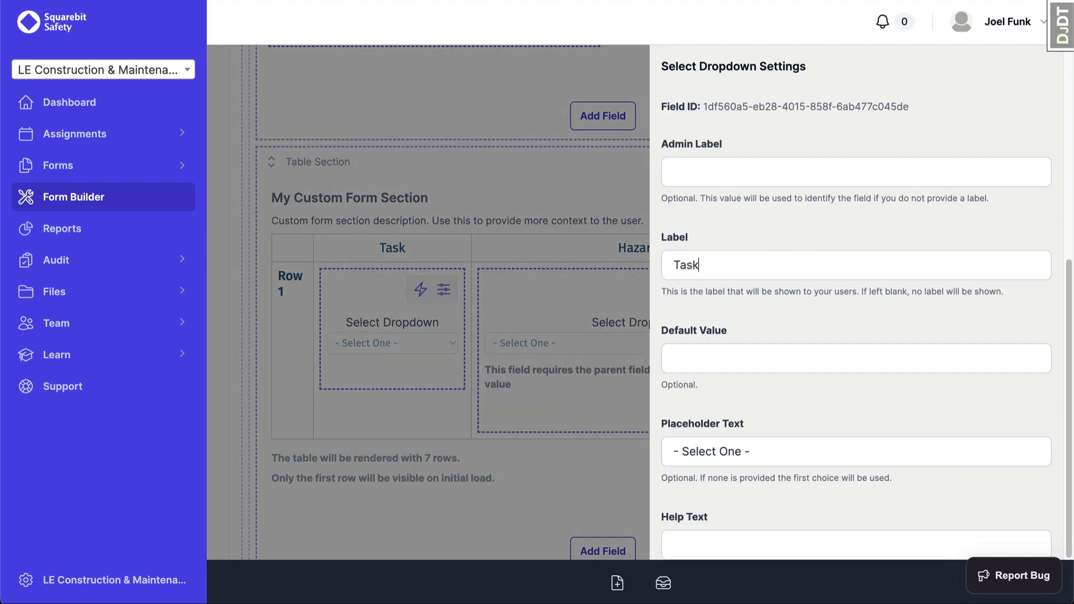
{"action": "scroll", "coordinate": [782, 317], "scroll_direction": "down", "scroll_amount": 10}
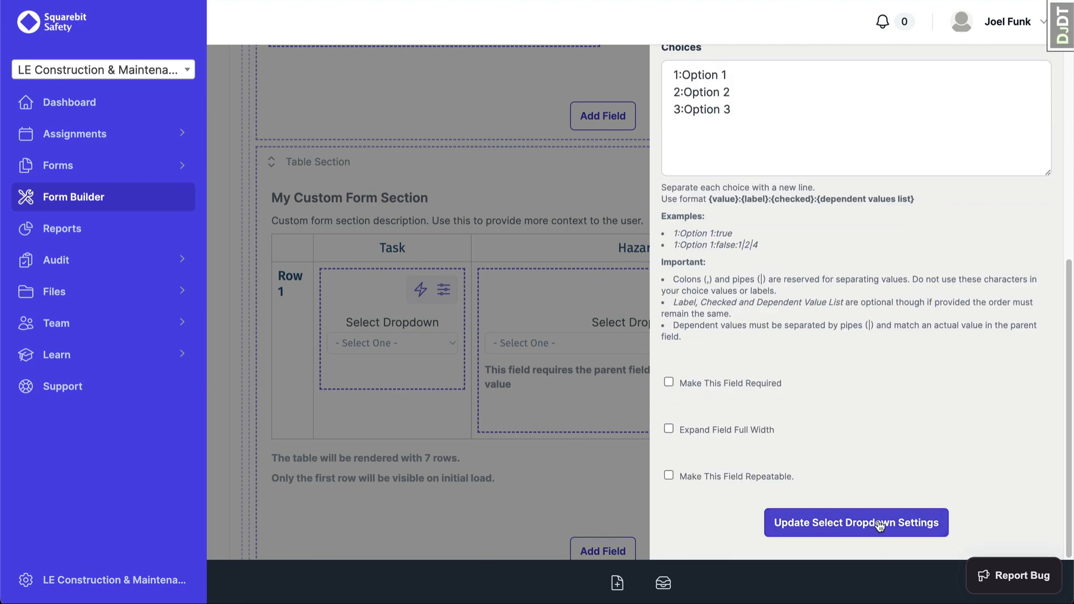
{"action": "left_click", "coordinate": [819, 522]}
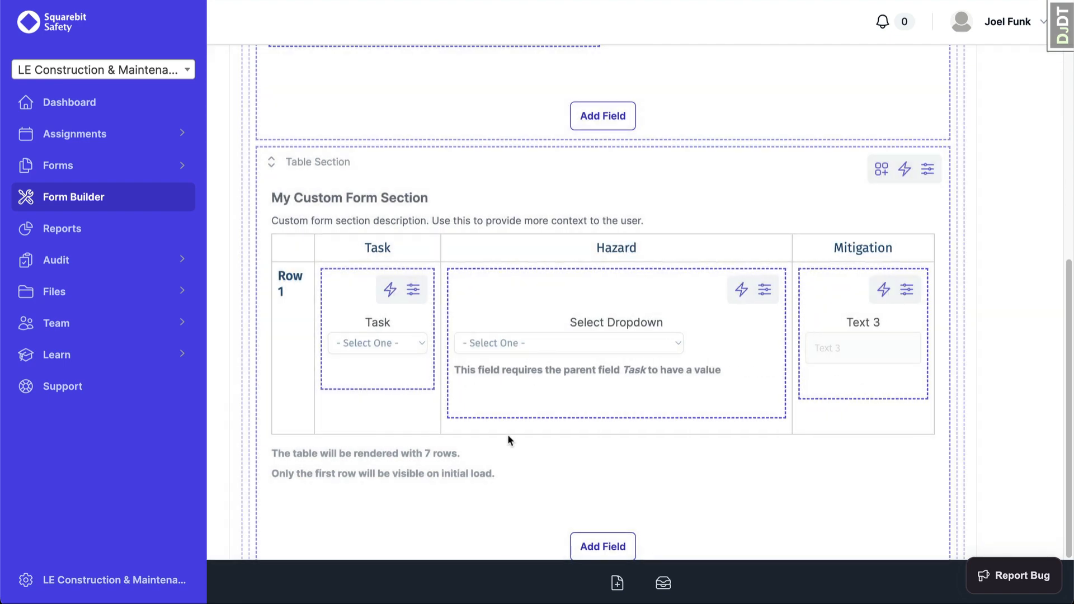
Step: Change the label of the Hazard column's dropdown to "Hazard" and save its settings
{"action": "left_click", "coordinate": [607, 347]}
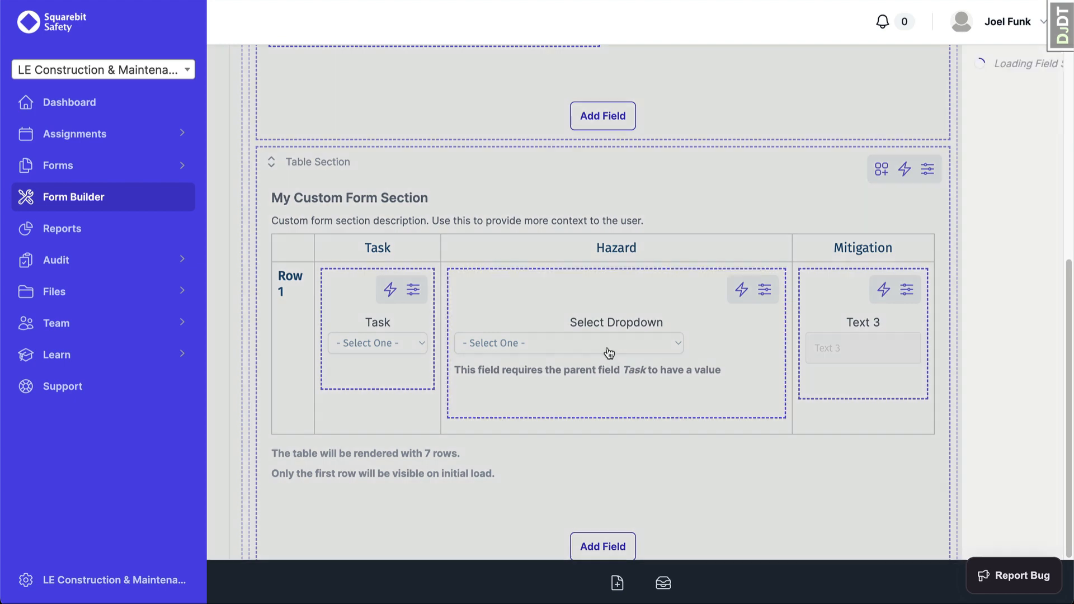
{"action": "left_click", "coordinate": [742, 268]}
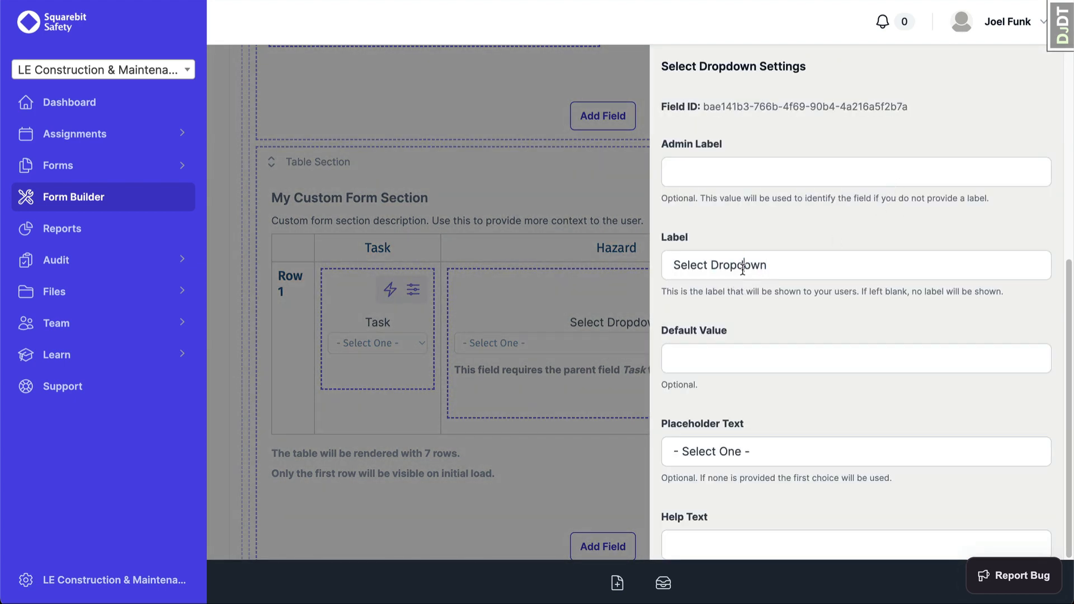
{"action": "type", "text": "GHa"}
{"action": "key", "text": "ctrl+a"}
{"action": "type", "text": "Hazar"}
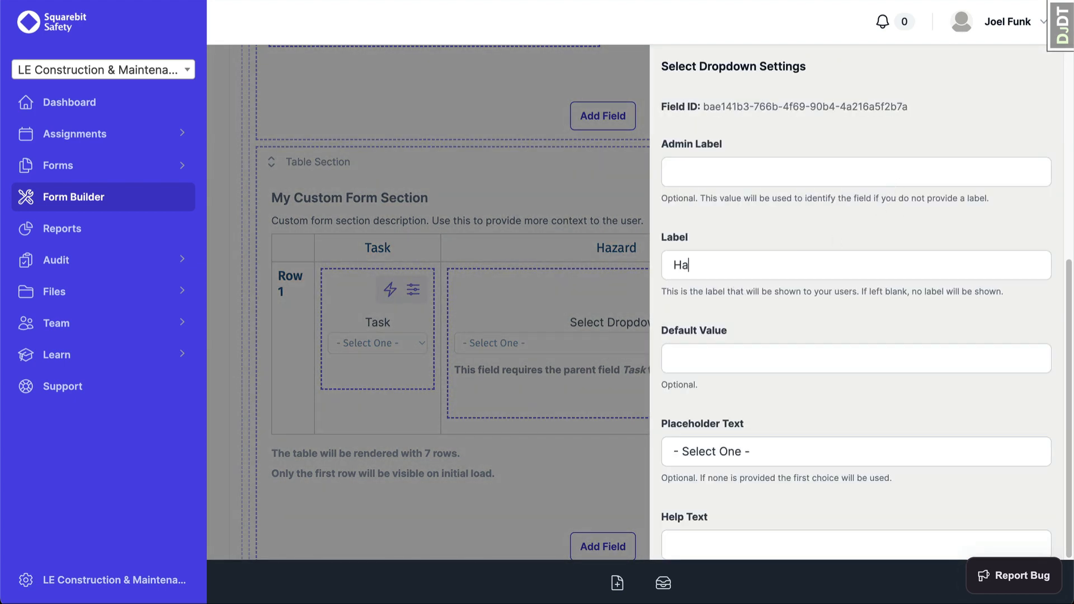
{"action": "key", "text": "Return"}
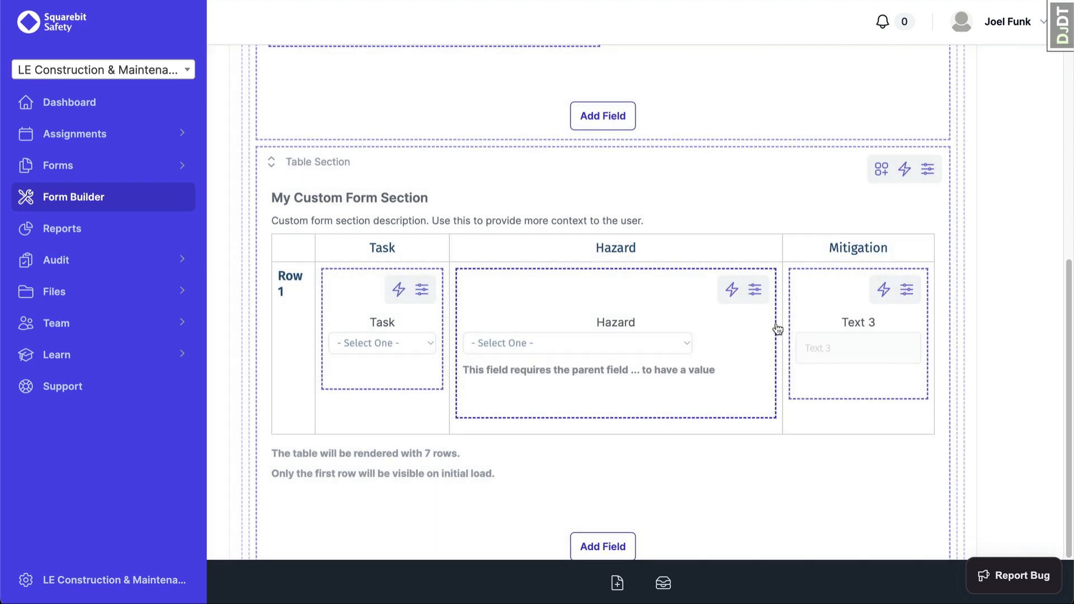
Step: Change the label of the text field in the table's Mitigation column to "Mitigation"
{"action": "left_click", "coordinate": [844, 352]}
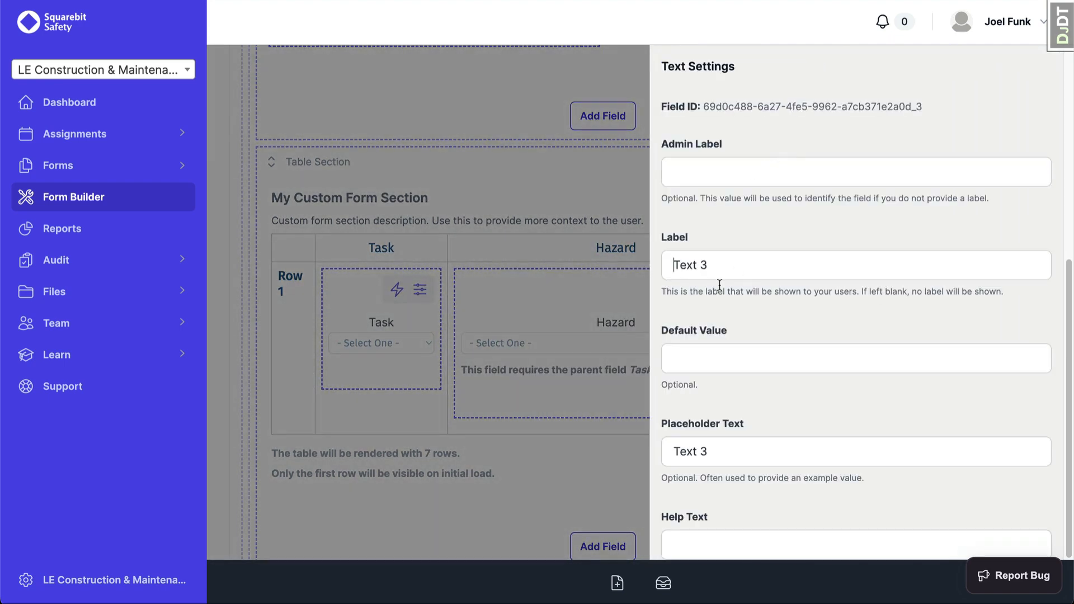
{"action": "triple_click", "coordinate": [722, 266]}
{"action": "type", "text": "Mitigation"}
{"action": "scroll", "coordinate": [699, 426], "scroll_direction": "down", "scroll_amount": 8}
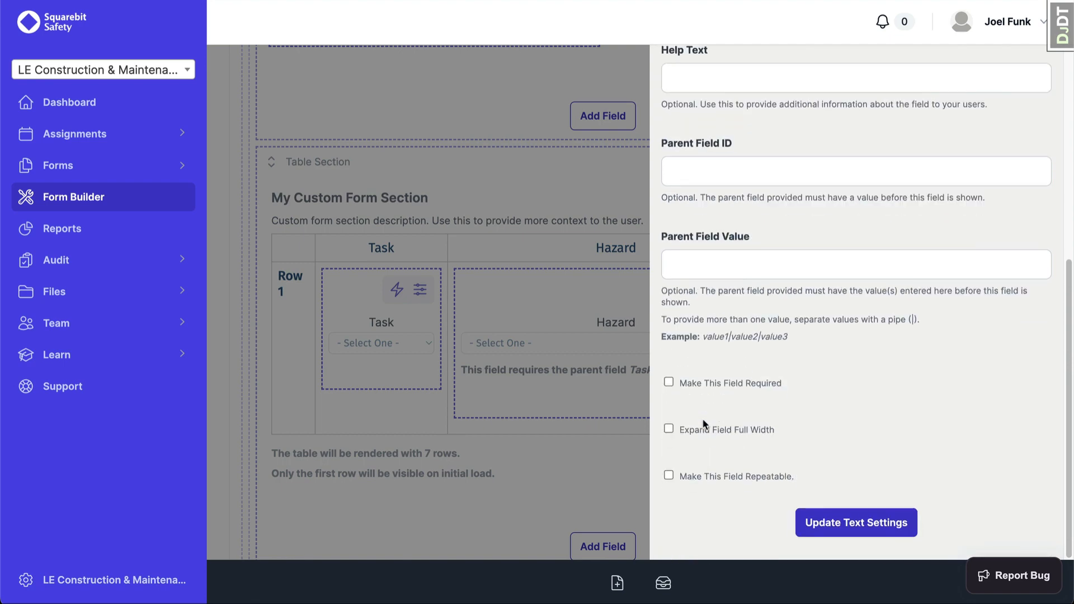
{"action": "scroll", "coordinate": [769, 241], "scroll_direction": "up", "scroll_amount": 8}
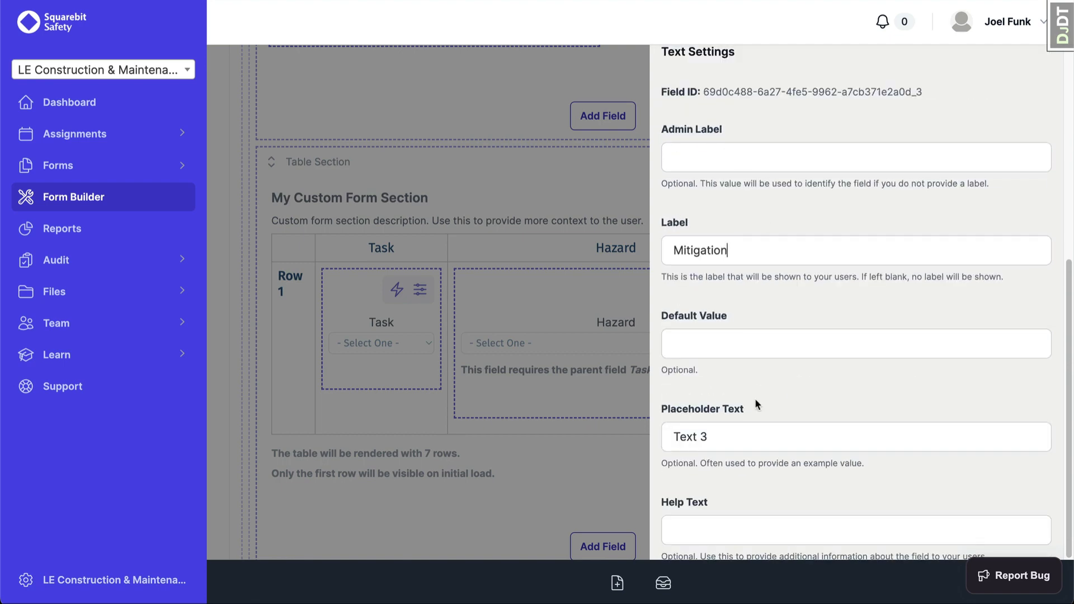
{"action": "scroll", "coordinate": [755, 425], "scroll_direction": "down", "scroll_amount": 1}
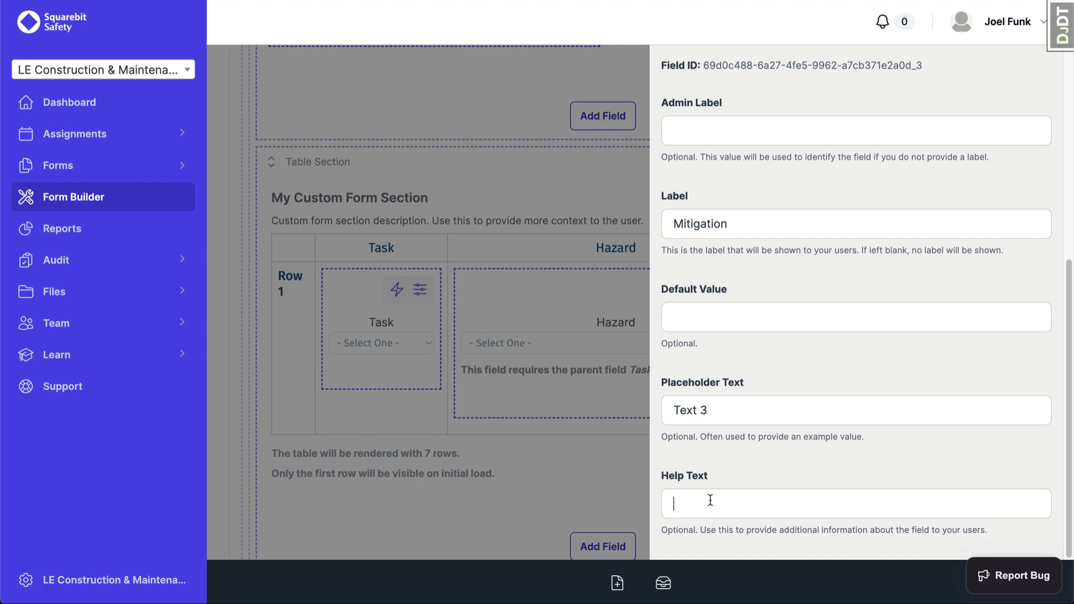
Step: Add the help text "Please describe how you mitigated the hazard" to the Mitigation text field and update its settings
{"action": "left_click", "coordinate": [710, 499]}
{"action": "type", "text": "Please describe how you. mi"}
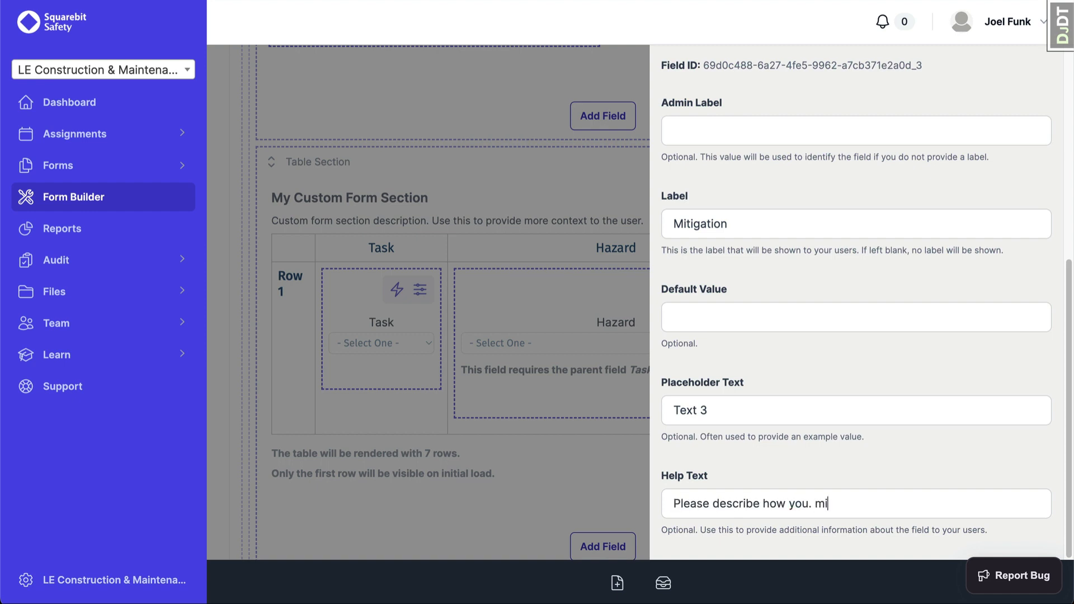
{"action": "type", "text": "tigated the hazard"}
{"action": "left_click", "coordinate": [812, 503]}
{"action": "key", "text": "BackSpace"}
{"action": "scroll", "coordinate": [962, 503], "scroll_direction": "down", "scroll_amount": 8}
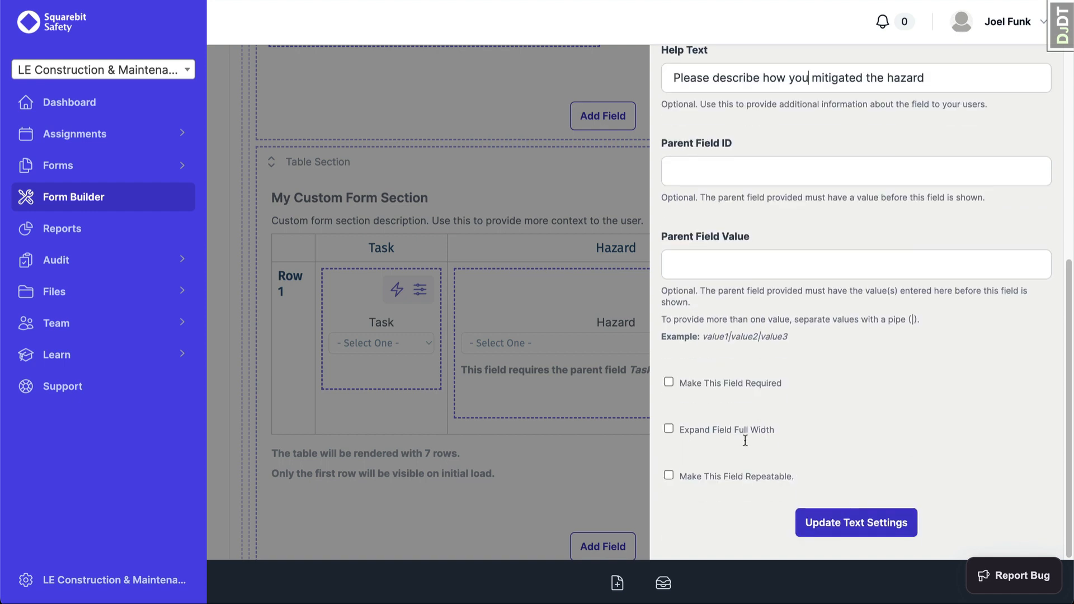
{"action": "left_click", "coordinate": [867, 523]}
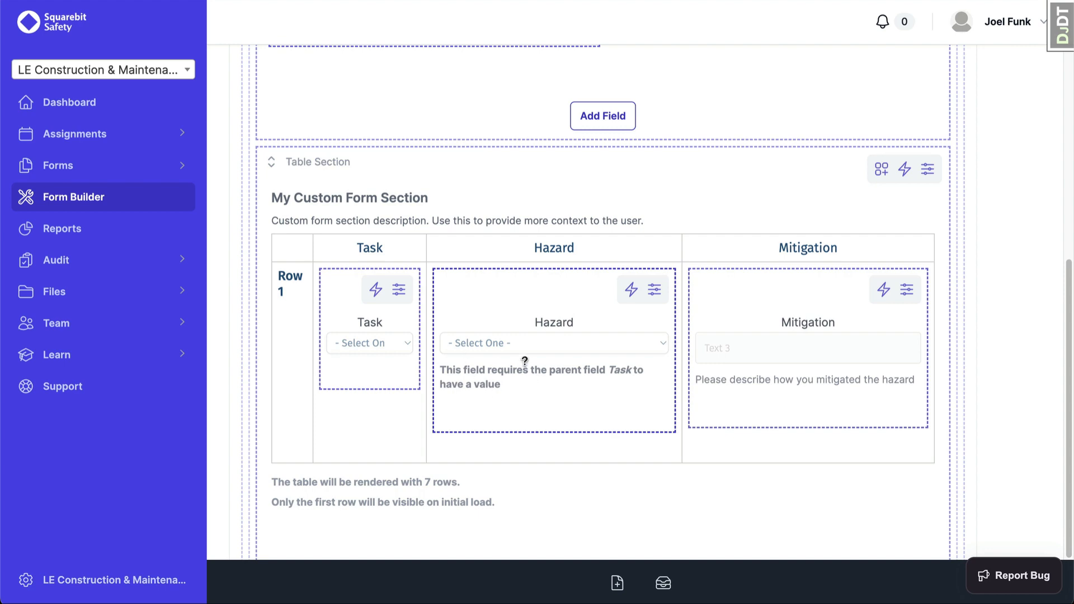
Step: Examine the formatting instructions for choices in the Task dropdown's settings, including the value, label, checked and dependent values parts
{"action": "left_click", "coordinate": [399, 290]}
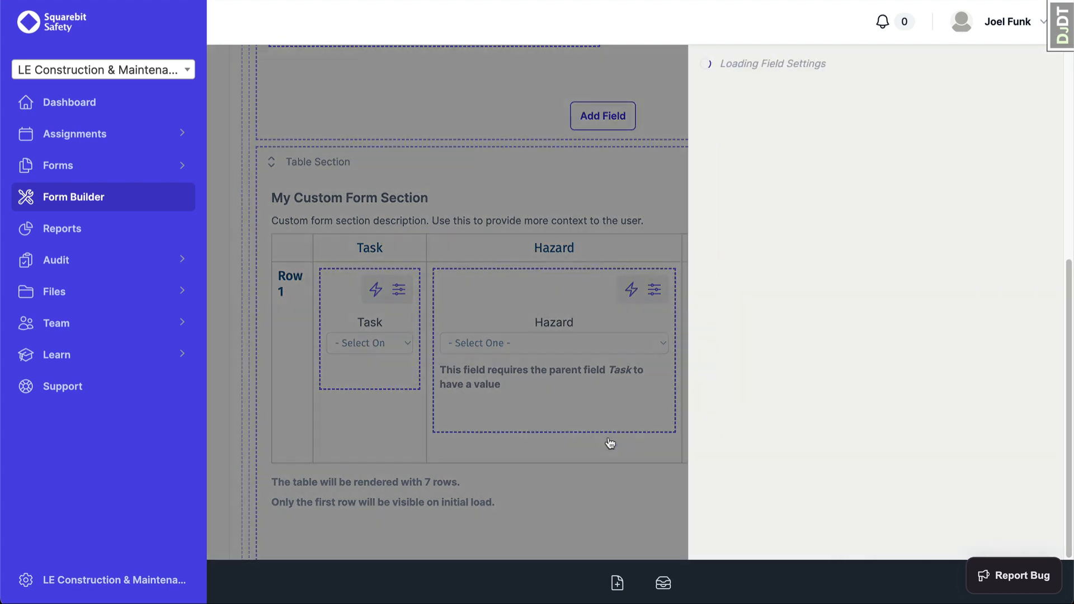
{"action": "scroll", "coordinate": [699, 438], "scroll_direction": "down", "scroll_amount": 10}
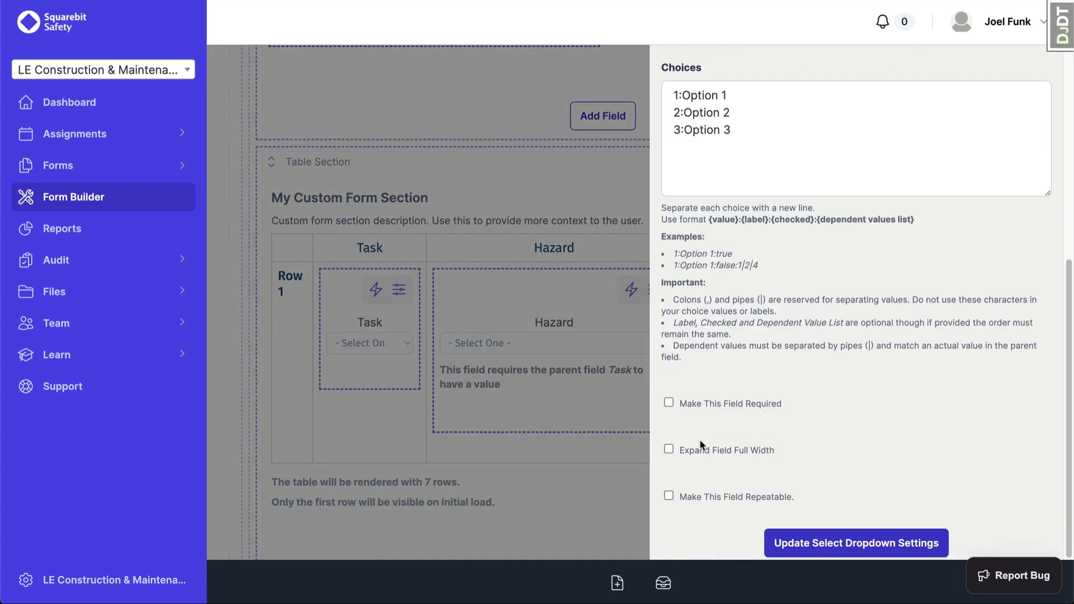
{"action": "scroll", "coordinate": [699, 438], "scroll_direction": "up", "scroll_amount": 1}
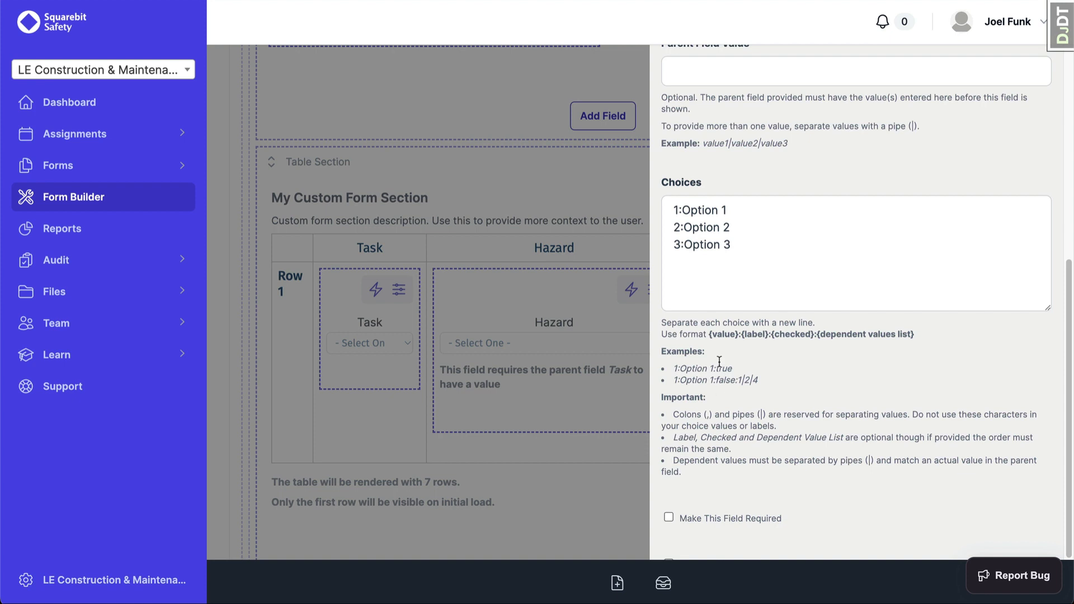
{"action": "left_click_drag", "start_coordinate": [660, 322], "coordinate": [833, 421]}
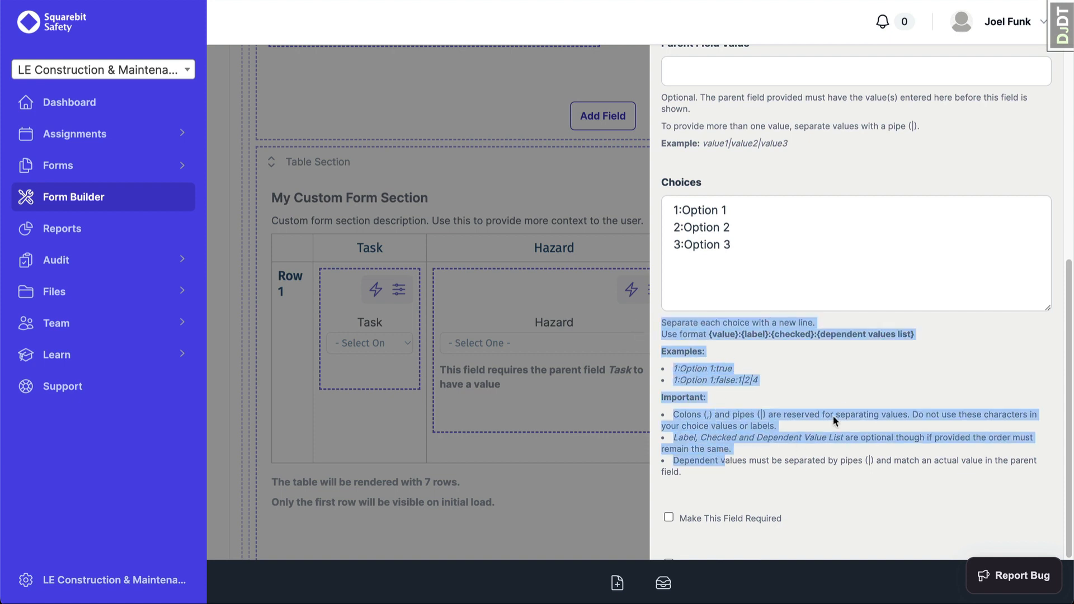
{"action": "left_click", "coordinate": [864, 402]}
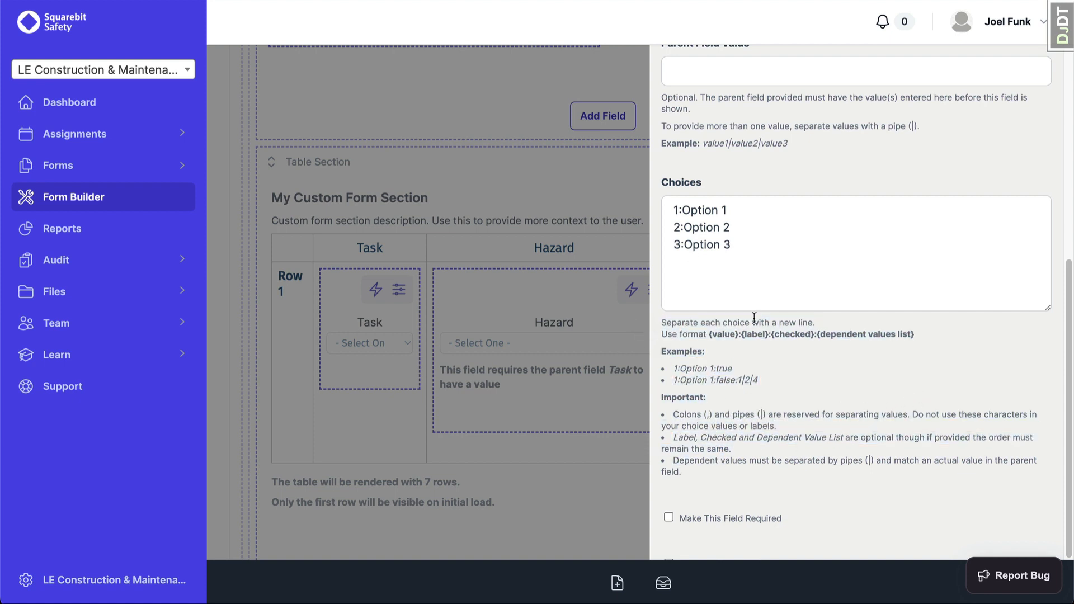
{"action": "left_click_drag", "start_coordinate": [716, 333], "coordinate": [921, 334]}
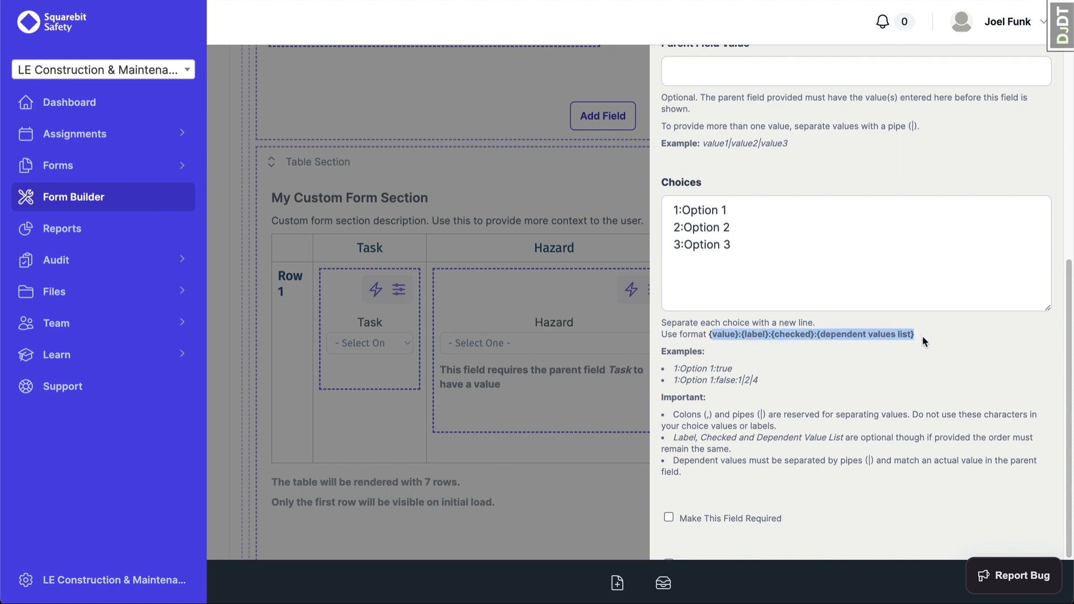
{"action": "left_click", "coordinate": [797, 396]}
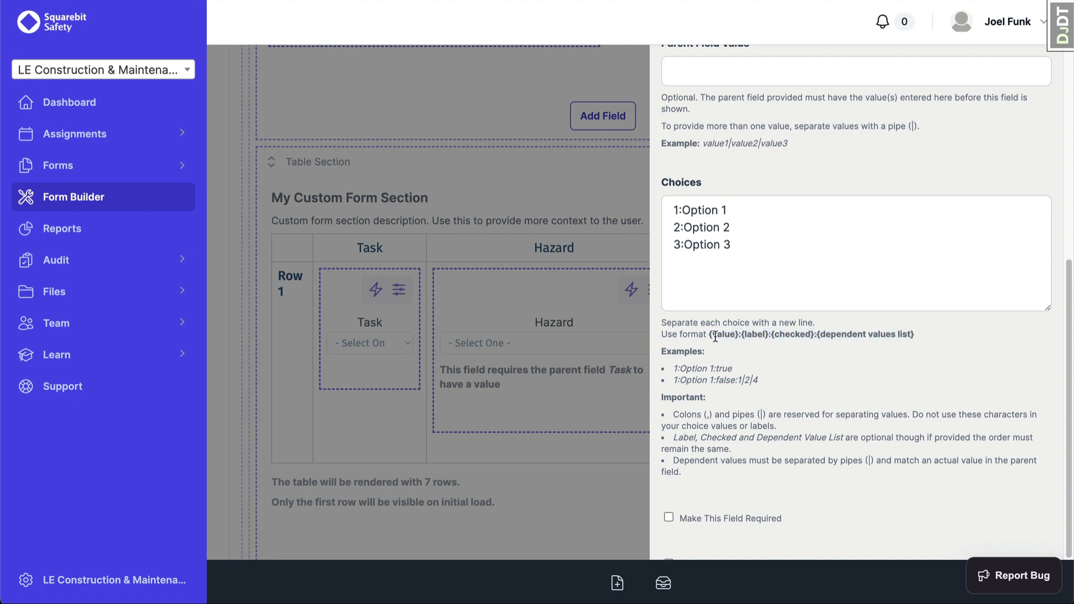
{"action": "left_click_drag", "start_coordinate": [715, 334], "coordinate": [930, 335]}
{"action": "double_click", "coordinate": [804, 334]}
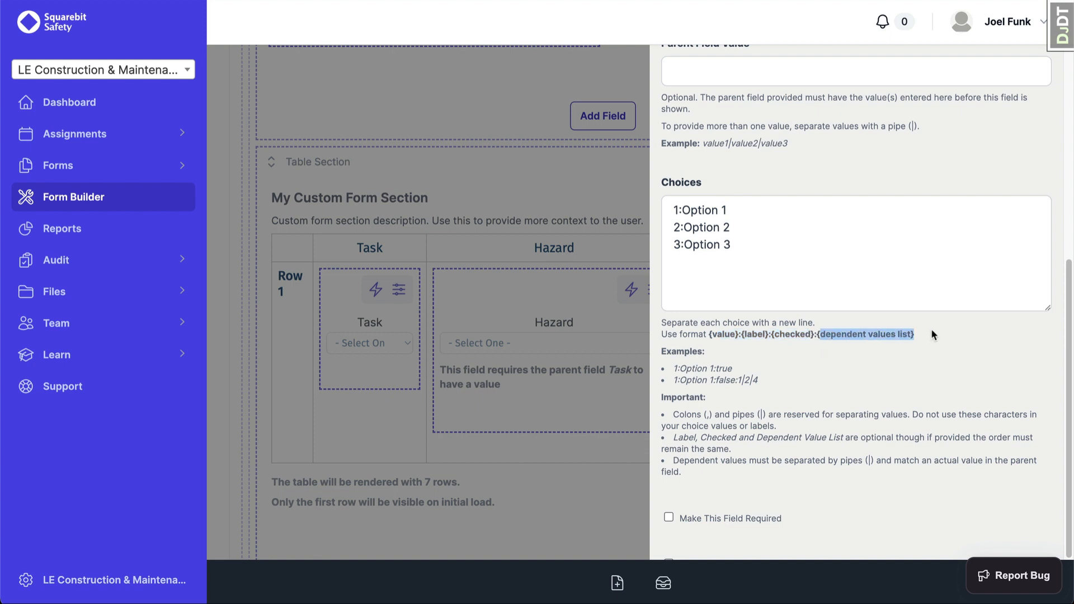
{"action": "left_click", "coordinate": [776, 357]}
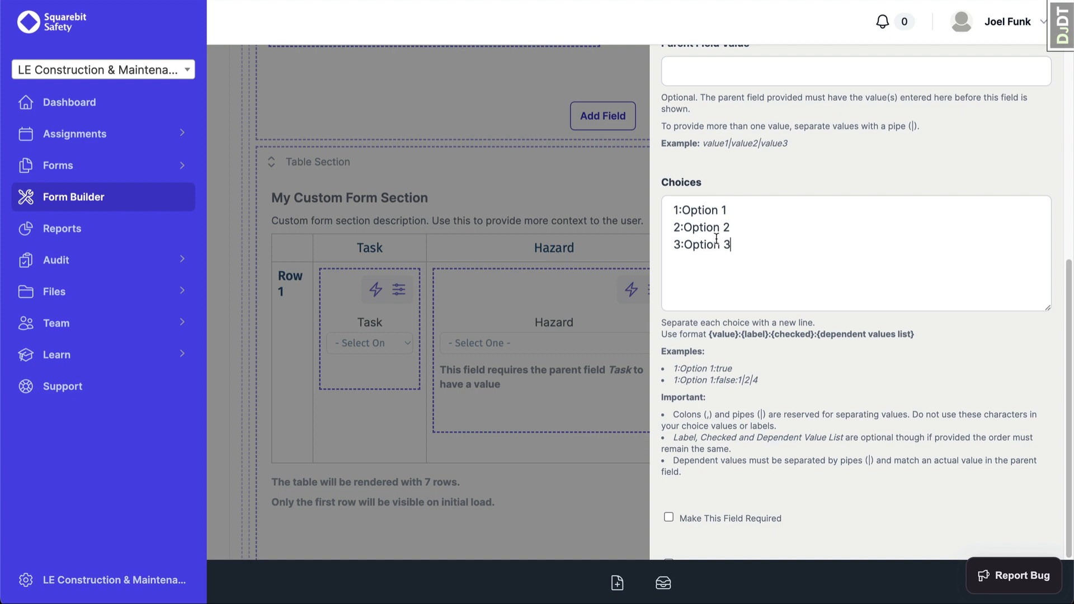
Step: Replace the Task dropdown's choices with Drilling, Welding and Driving on separate lines, and update the dropdown settings
{"action": "key", "text": "ctrl+a"}
{"action": "key", "text": "BackSpace"}
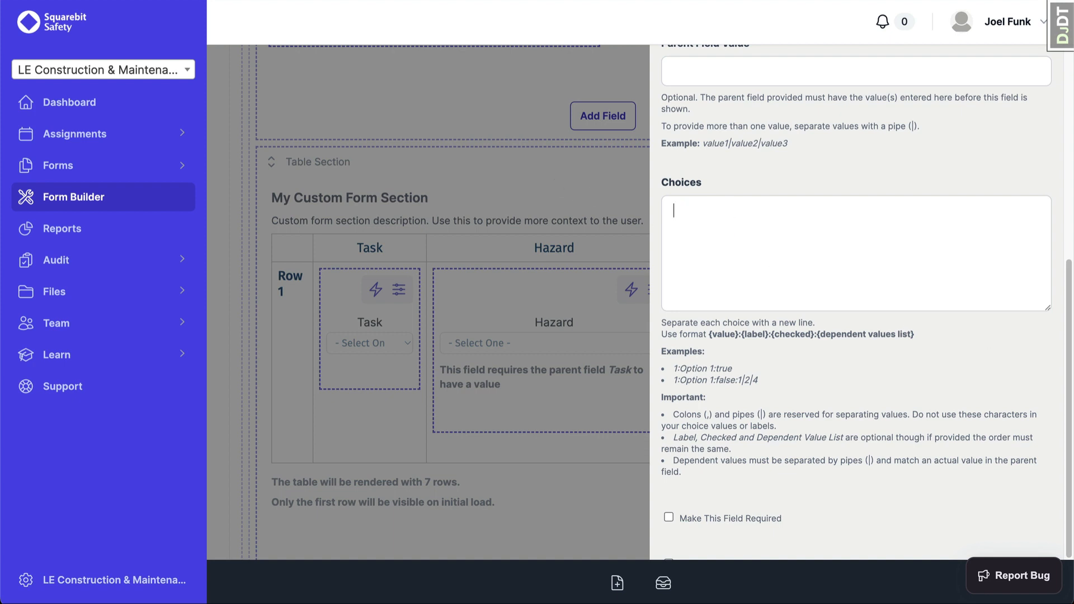
{"action": "type", "text": "Drilling "}
{"action": "type", "text": "Welding"}
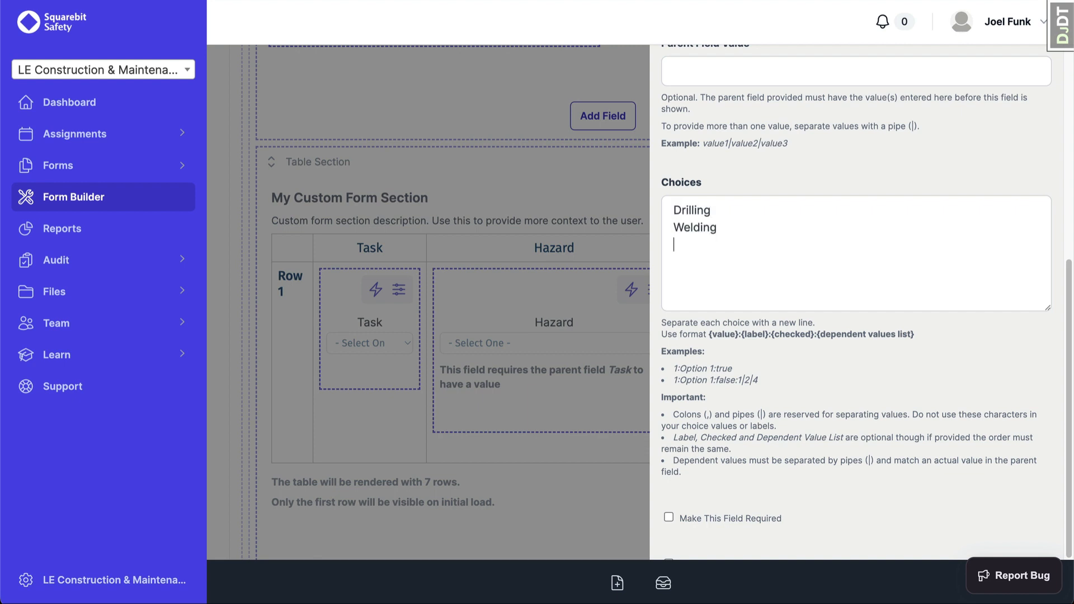
{"action": "type", "text": "Driving"}
{"action": "key", "text": "Home"}
{"action": "left_click_drag", "start_coordinate": [715, 336], "coordinate": [896, 342]}
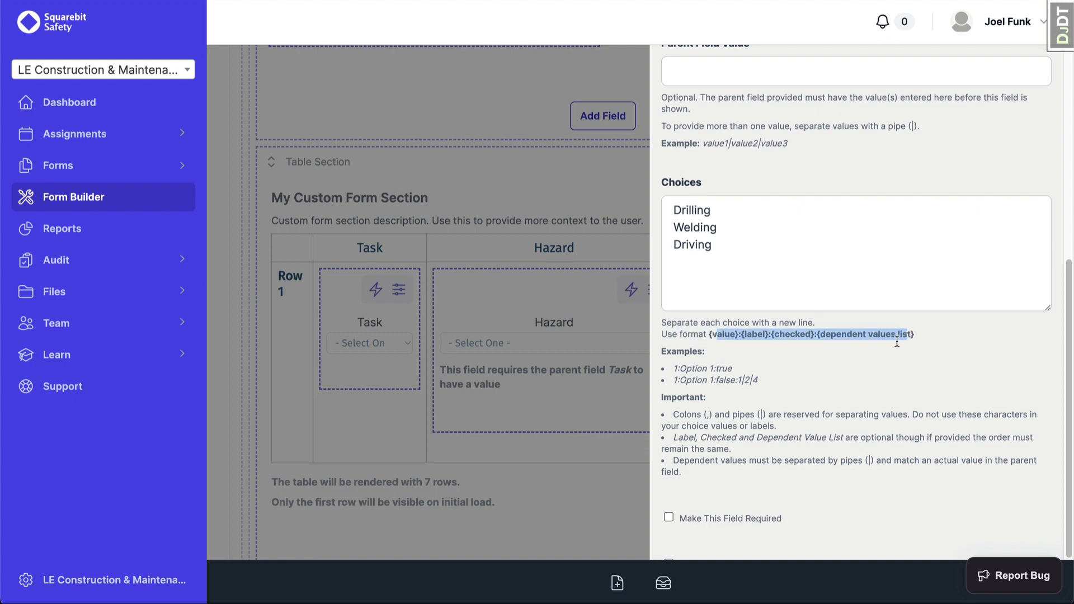
{"action": "left_click_drag", "start_coordinate": [731, 259], "coordinate": [677, 207]}
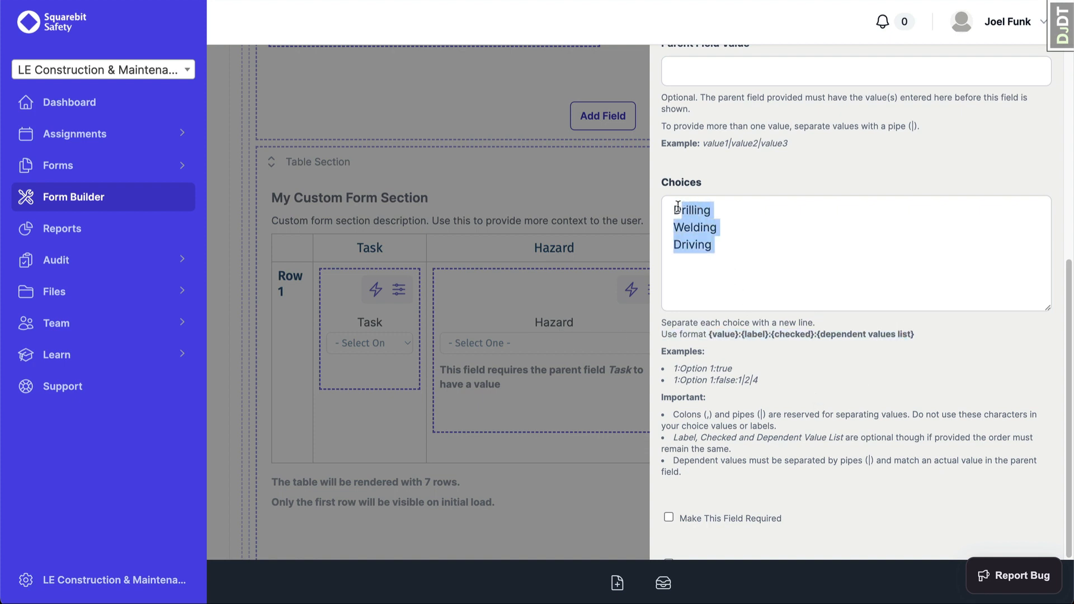
{"action": "left_click", "coordinate": [704, 245]}
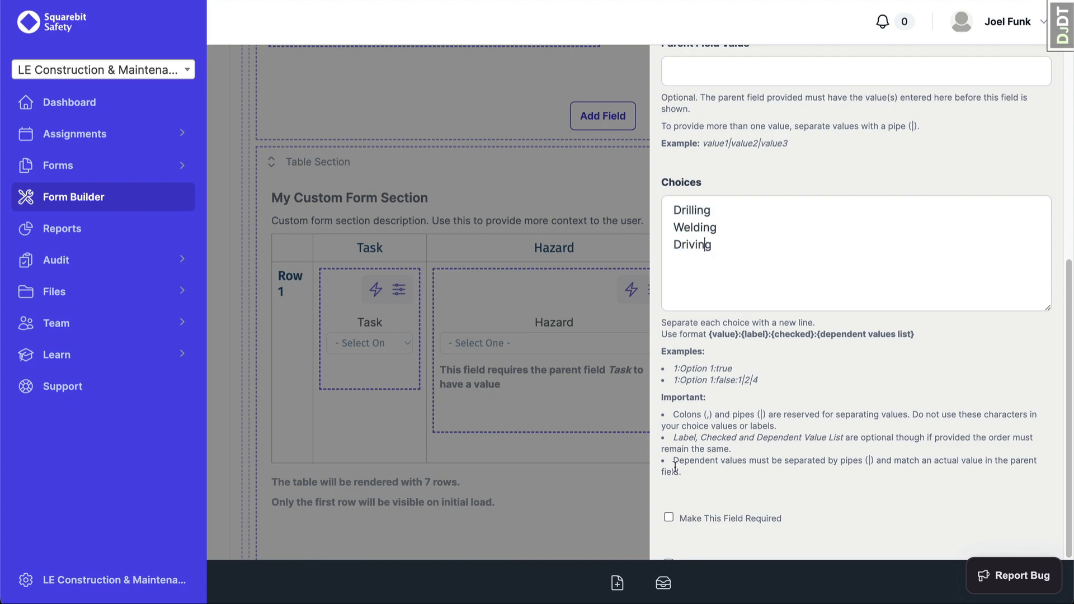
{"action": "scroll", "coordinate": [675, 467], "scroll_direction": "down", "scroll_amount": 3}
{"action": "left_click", "coordinate": [794, 528]}
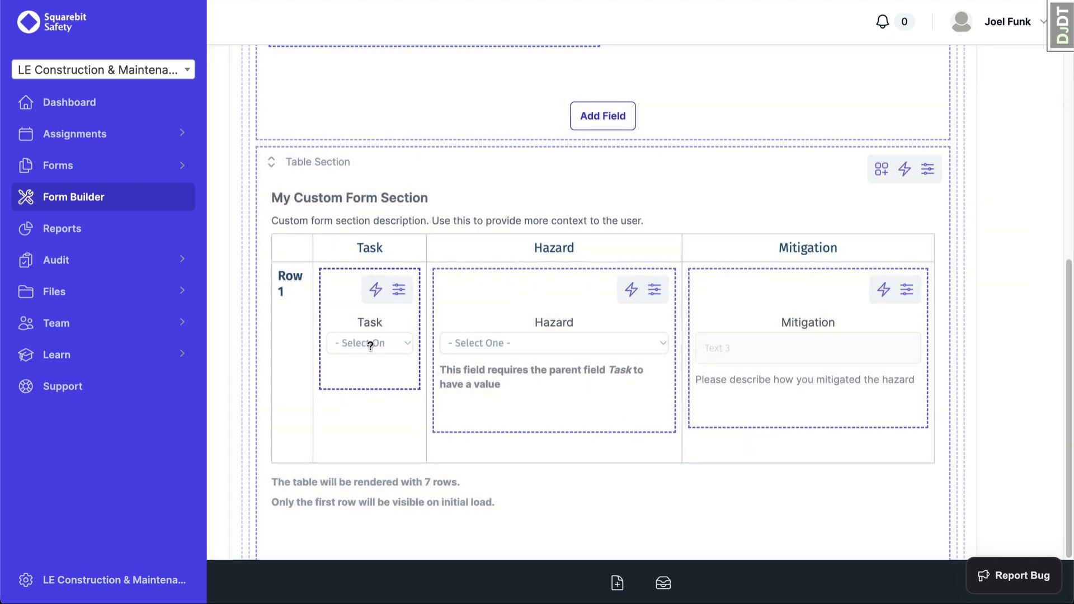
Step: Reopen the Task dropdown's settings and delete the stray ":" line at the end of its choices
{"action": "left_click", "coordinate": [398, 289]}
{"action": "scroll", "coordinate": [786, 313], "scroll_direction": "down", "scroll_amount": 5}
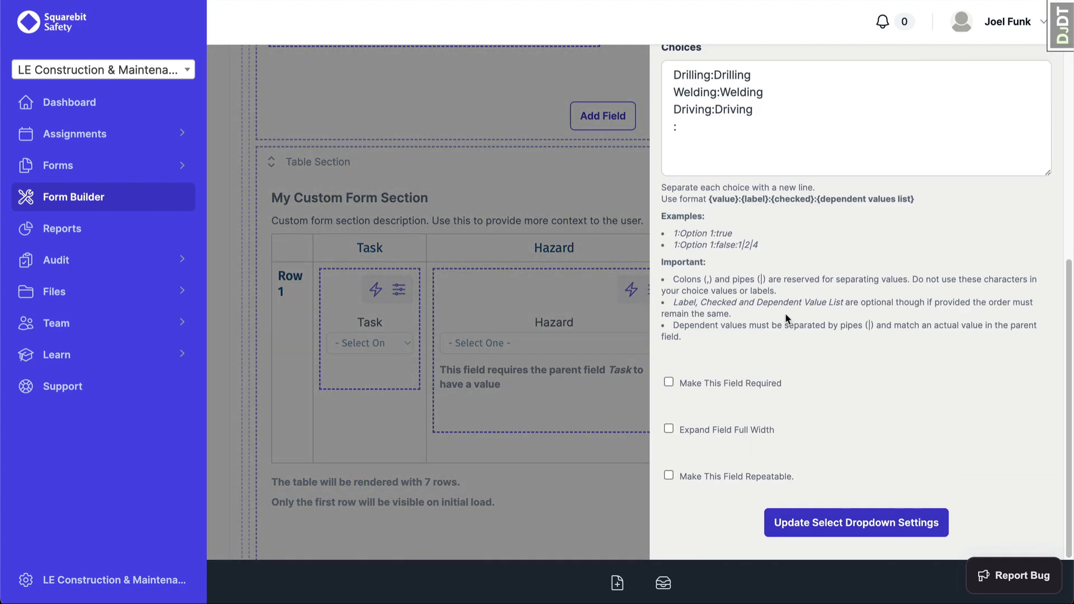
{"action": "scroll", "coordinate": [782, 310], "scroll_direction": "up", "scroll_amount": 2}
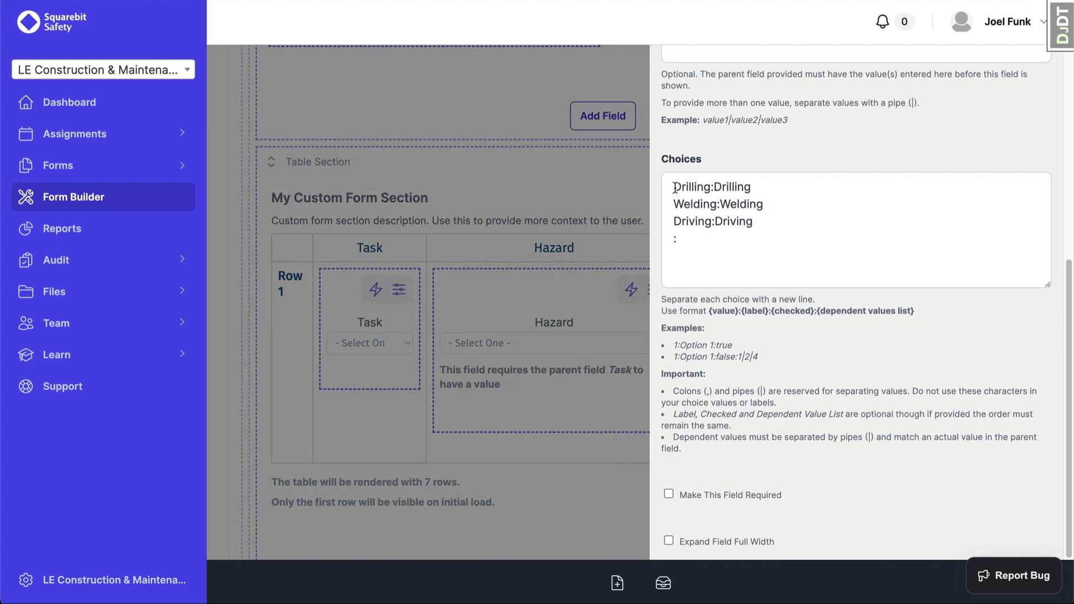
{"action": "left_click_drag", "start_coordinate": [674, 187], "coordinate": [723, 222]}
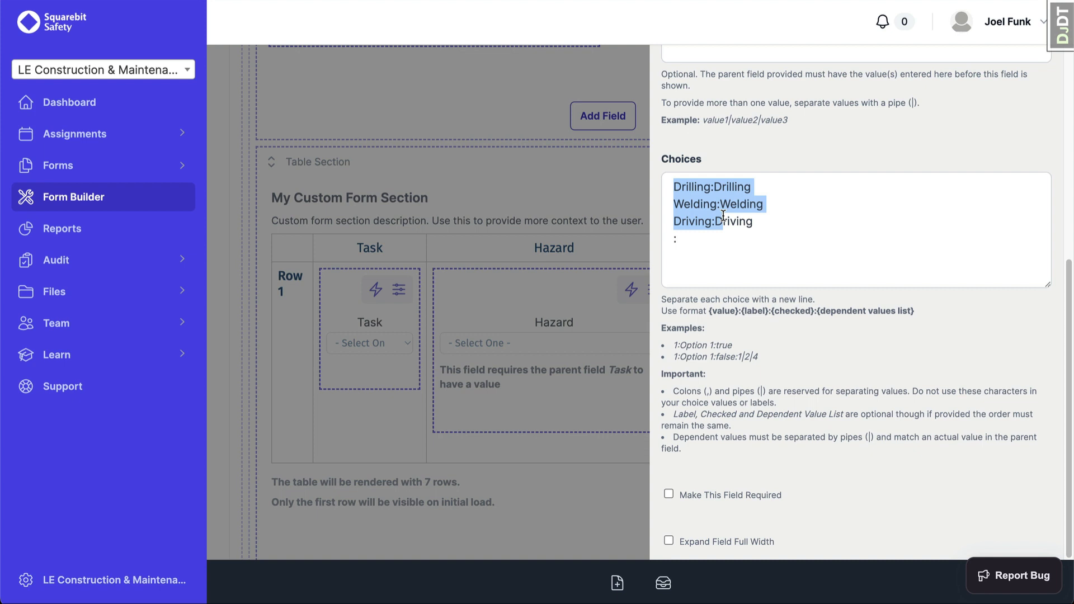
{"action": "left_click", "coordinate": [718, 249]}
{"action": "key", "text": "BackSpace"}
{"action": "key", "text": "BackSpace"}
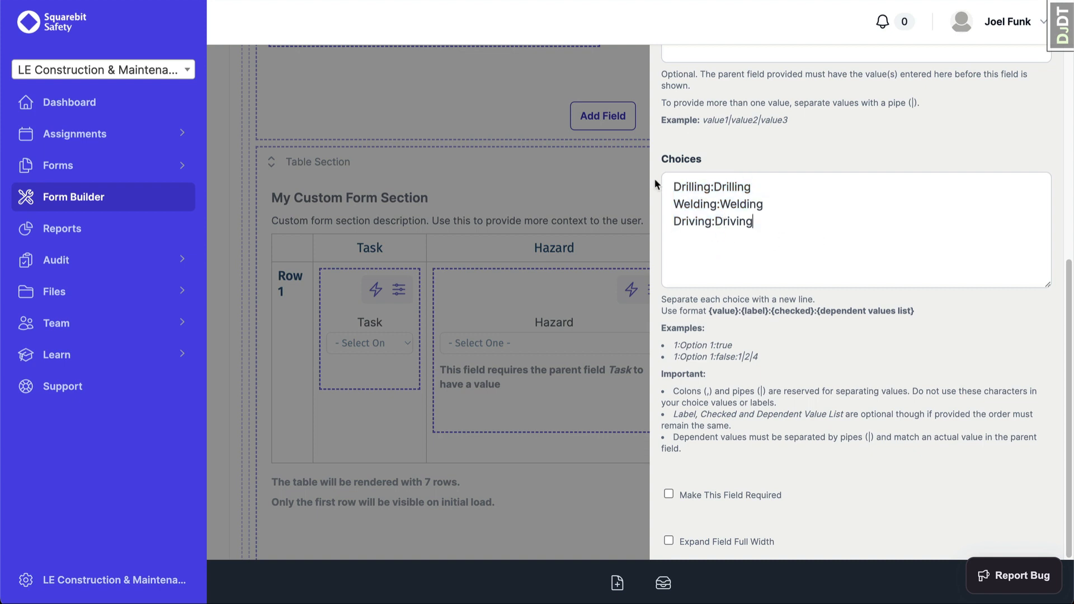
Step: Try replacing the values of the Drilling, Welding and Driving choices with 1, 2 and 3, keeping their labels
{"action": "double_click", "coordinate": [694, 188]}
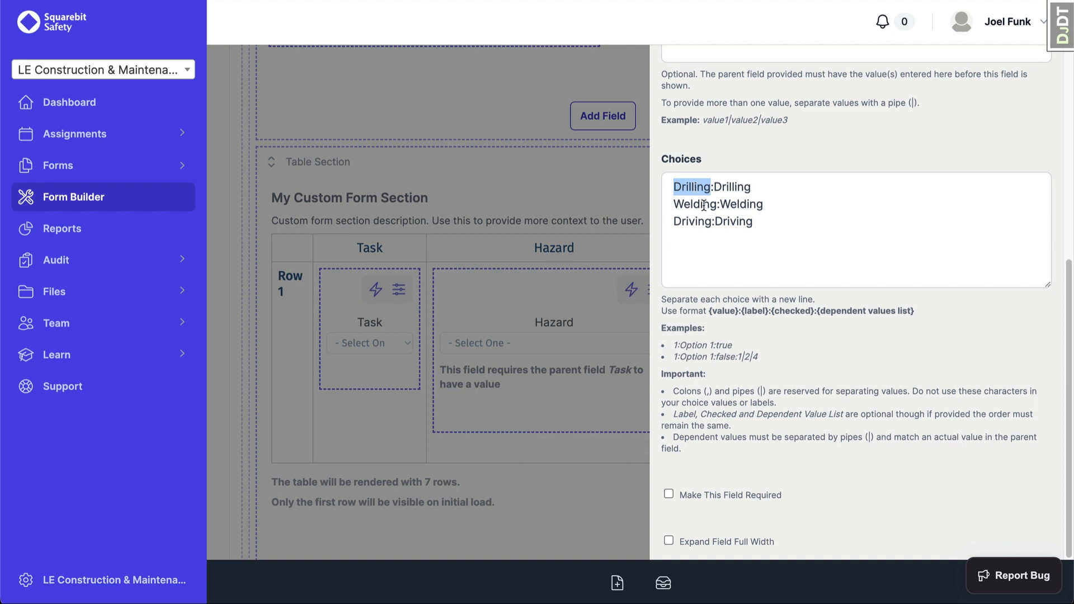
{"action": "type", "text": "1"}
{"action": "double_click", "coordinate": [693, 204]}
{"action": "type", "text": "2"}
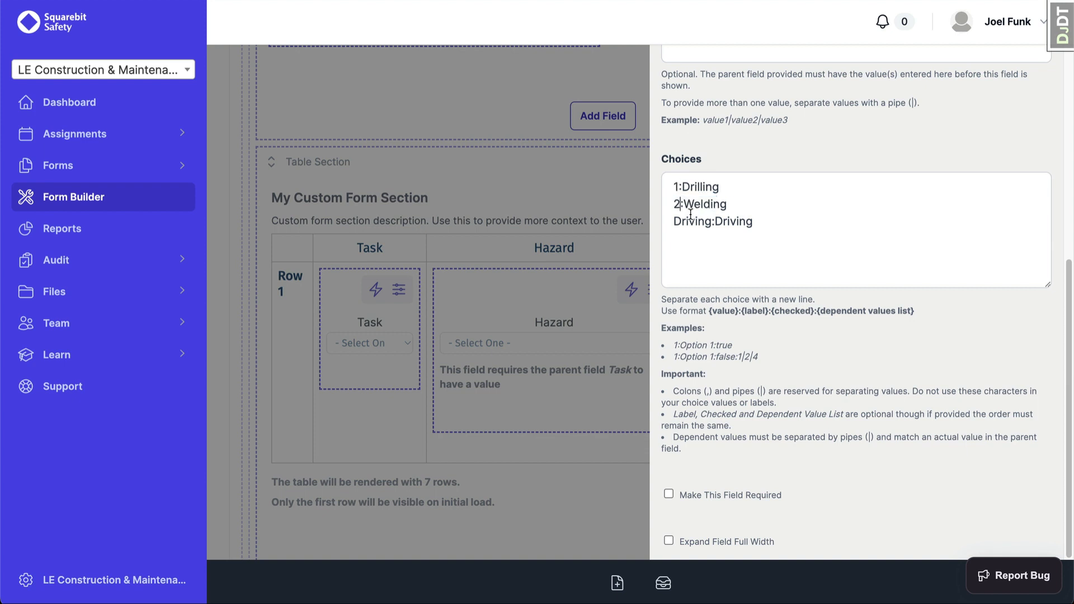
{"action": "double_click", "coordinate": [691, 221]}
{"action": "type", "text": "3"}
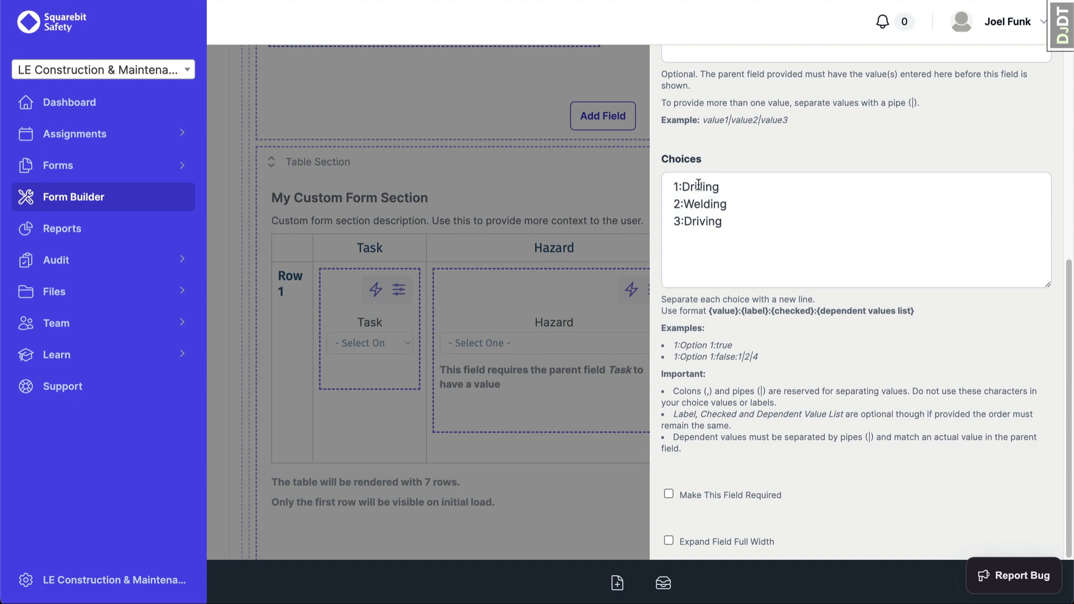
{"action": "left_click_drag", "start_coordinate": [673, 187], "coordinate": [709, 223]}
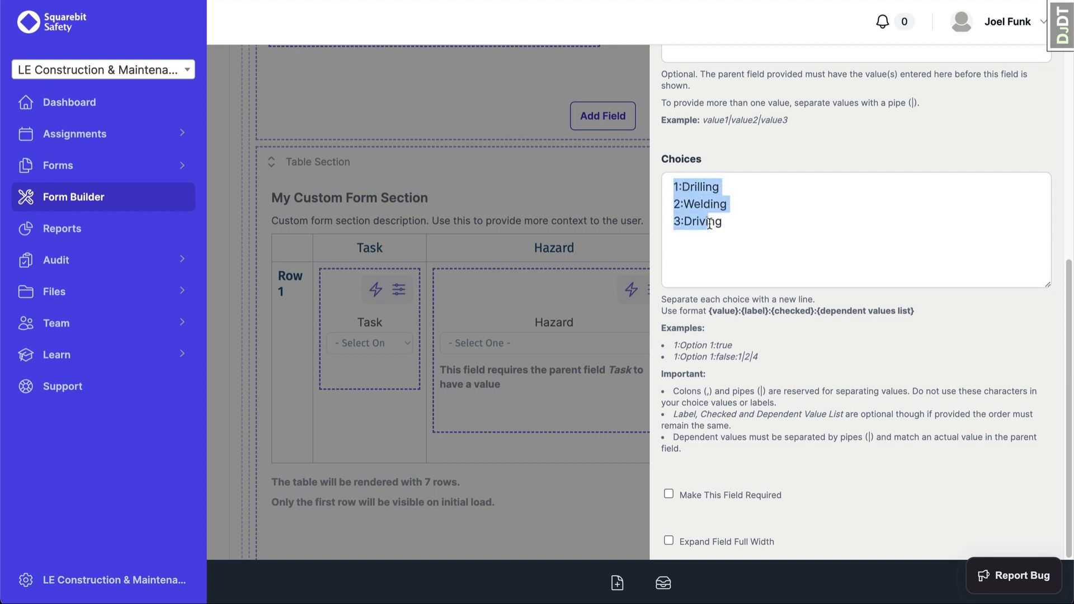
{"action": "left_click", "coordinate": [681, 187]}
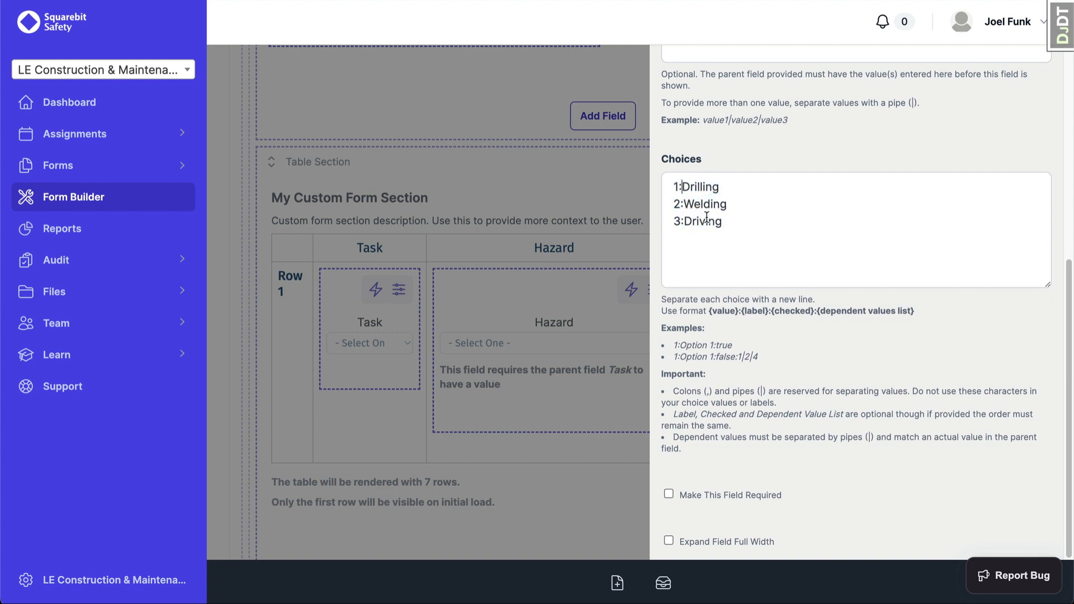
Step: Undo the three numeric value replacements in the Task dropdown's choices
{"action": "key", "text": "ctrl+z"}
{"action": "key", "text": "ctrl+z"}
{"action": "key", "text": "ctrl+z"}
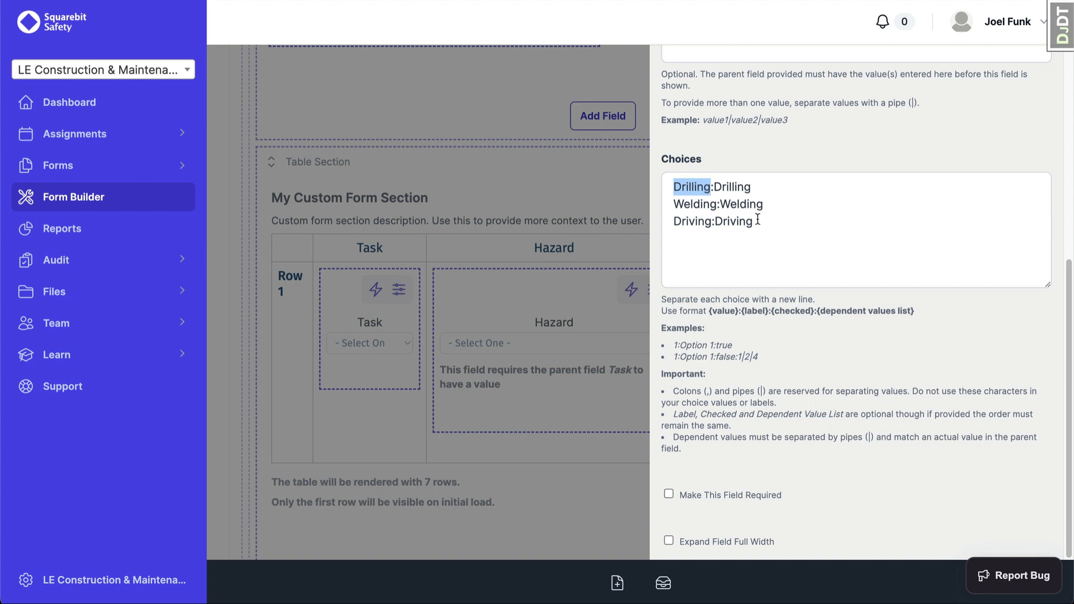
{"action": "left_click", "coordinate": [771, 224]}
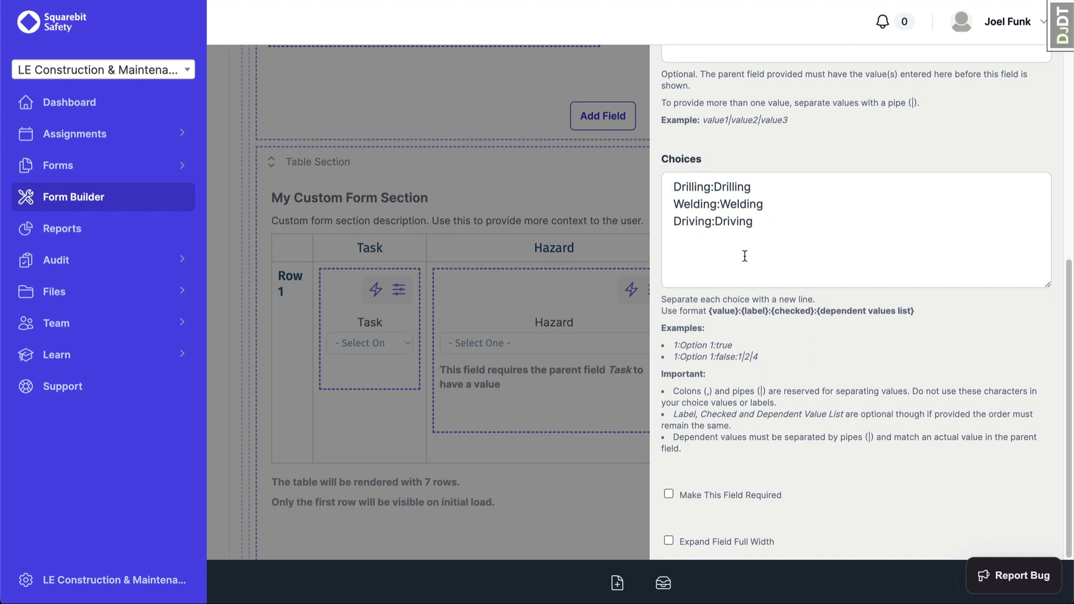
Step: Examine the value and label parts of the Task dropdown's choices against the described choice format
{"action": "double_click", "coordinate": [693, 188]}
{"action": "left_click", "coordinate": [737, 188]}
{"action": "double_click", "coordinate": [736, 189]}
{"action": "left_click", "coordinate": [755, 186]}
{"action": "double_click", "coordinate": [792, 311]}
{"action": "left_click_drag", "start_coordinate": [762, 187], "coordinate": [773, 225]}
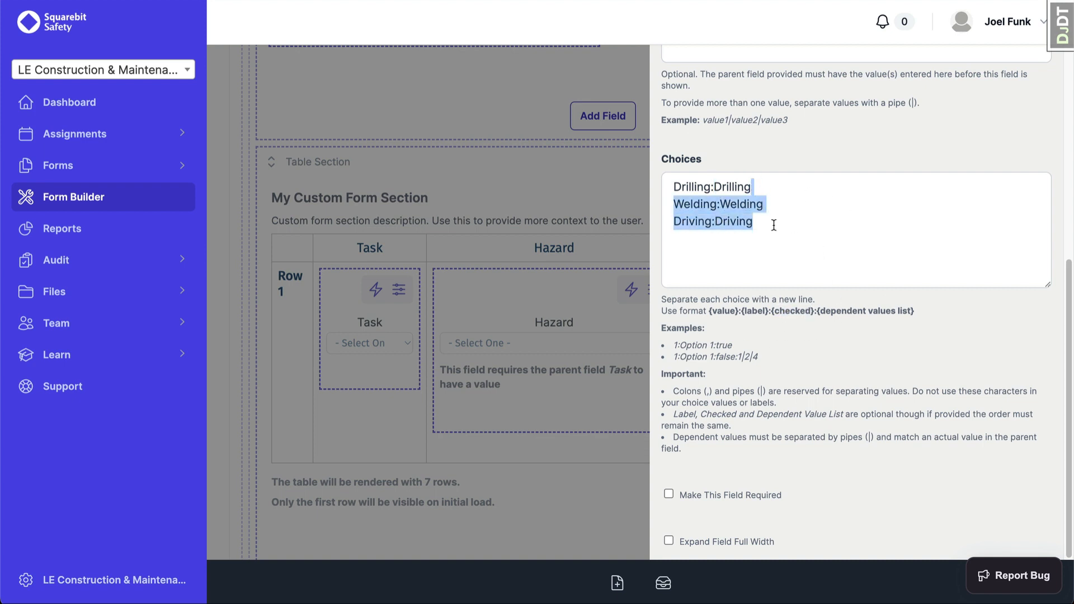
{"action": "left_click", "coordinate": [773, 225]}
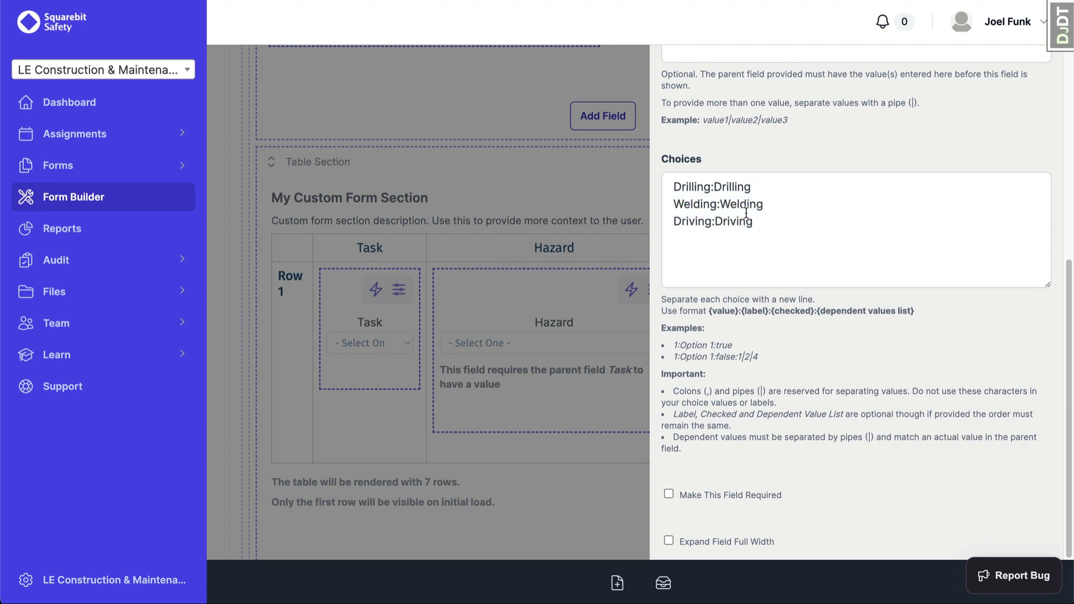
Step: Save the Task dropdown's settings with the Drilling, Welding and Driving choices
{"action": "scroll", "coordinate": [828, 392], "scroll_direction": "down", "scroll_amount": 1}
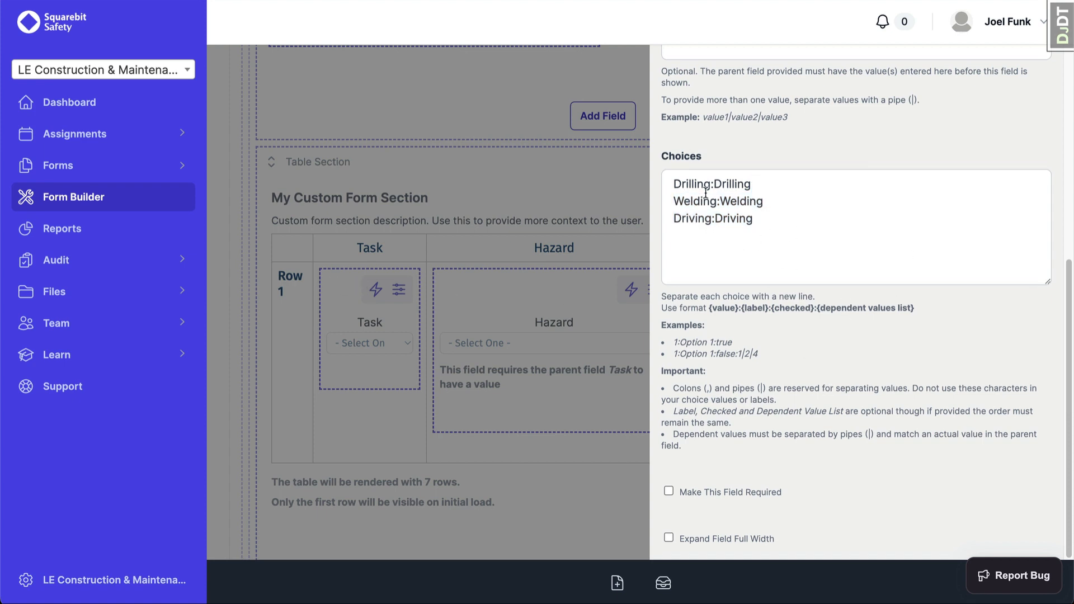
{"action": "scroll", "coordinate": [730, 306], "scroll_direction": "down", "scroll_amount": 2}
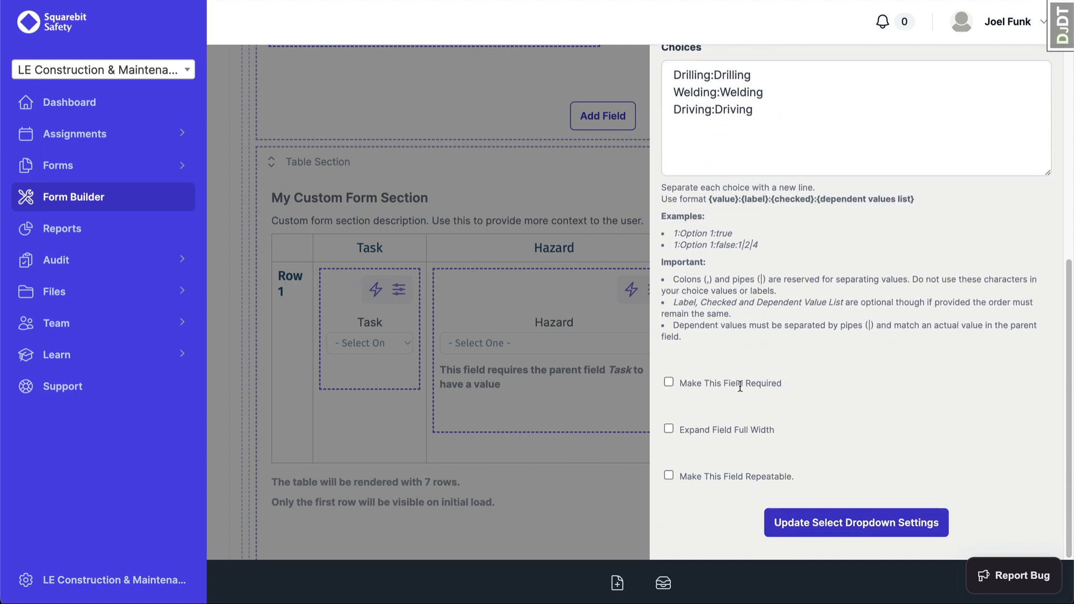
{"action": "left_click", "coordinate": [888, 526]}
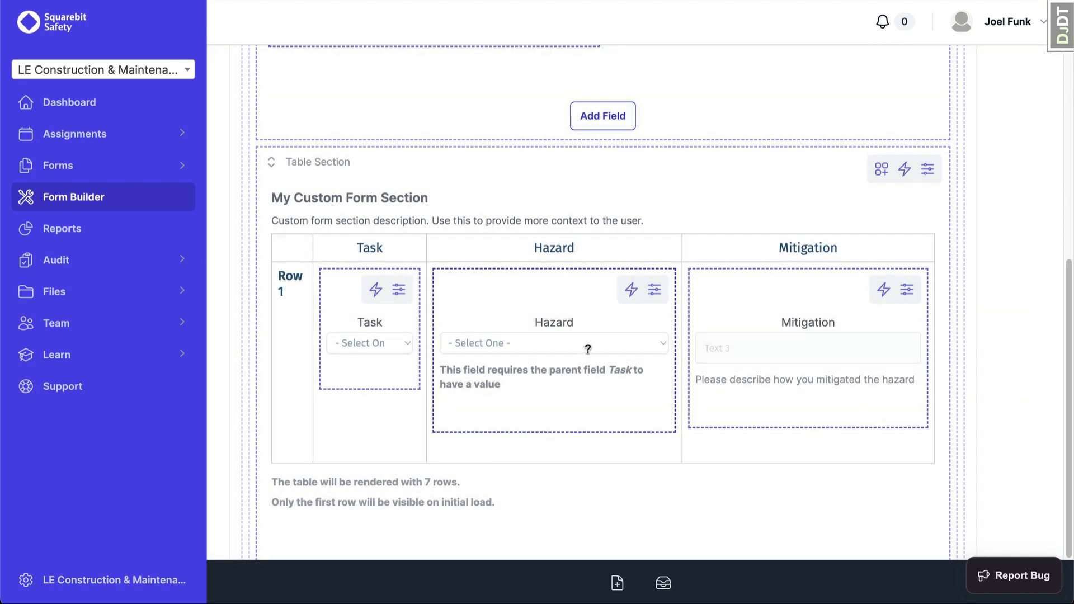
Step: Replace the Hazard dropdown's default choices with Burns, Electrocution, Collision and Injury, and save its settings
{"action": "left_click", "coordinate": [587, 348]}
{"action": "scroll", "coordinate": [850, 347], "scroll_direction": "down", "scroll_amount": 3}
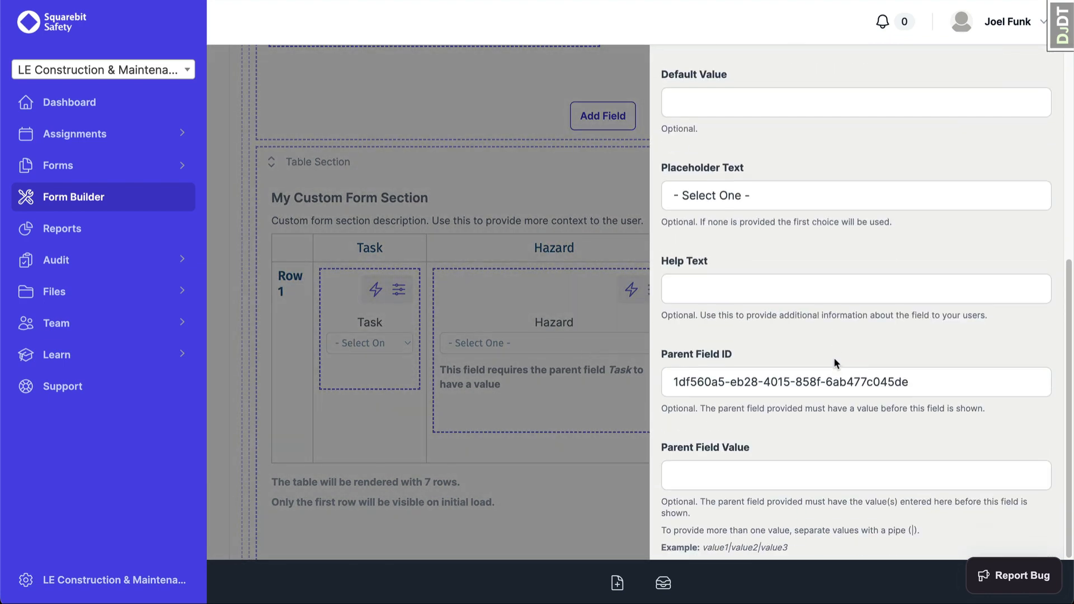
{"action": "scroll", "coordinate": [833, 363], "scroll_direction": "down", "scroll_amount": 4}
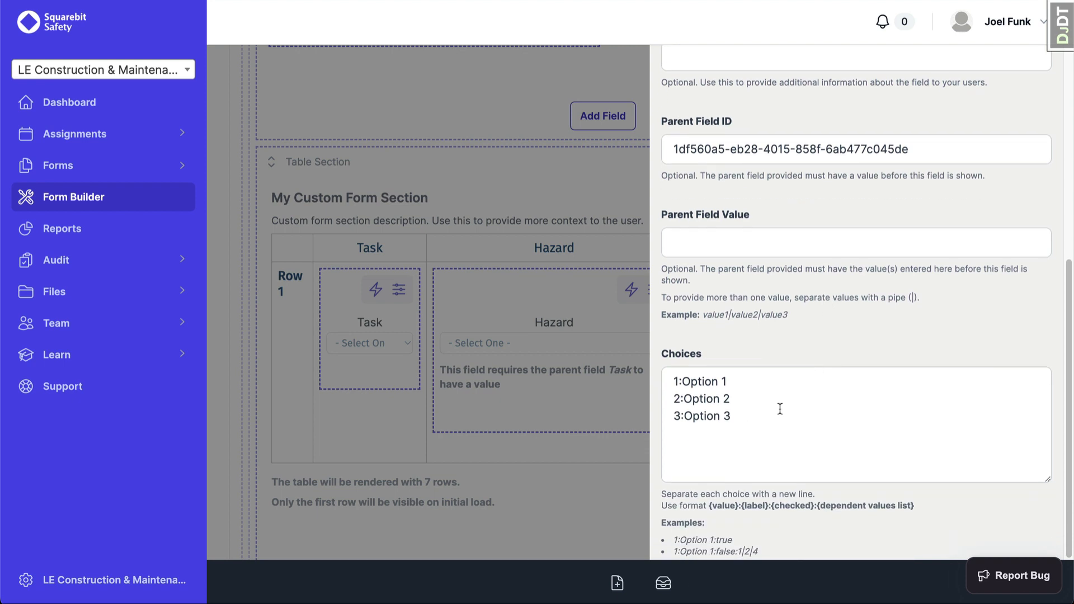
{"action": "left_click_drag", "start_coordinate": [779, 409], "coordinate": [508, 340]}
{"action": "type", "text": "Burns"}
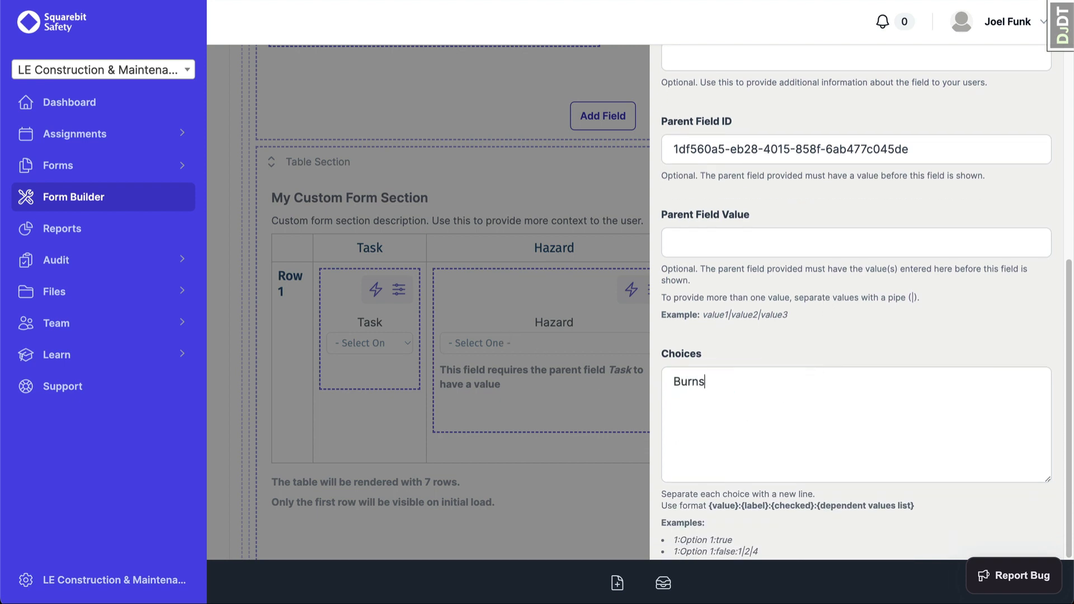
{"action": "key", "text": "Return"}
{"action": "type", "text": "Electrocution"}
{"action": "key", "text": "Return"}
{"action": "type", "text": "Collision"}
{"action": "key", "text": "Return"}
{"action": "type", "text": "Injury"}
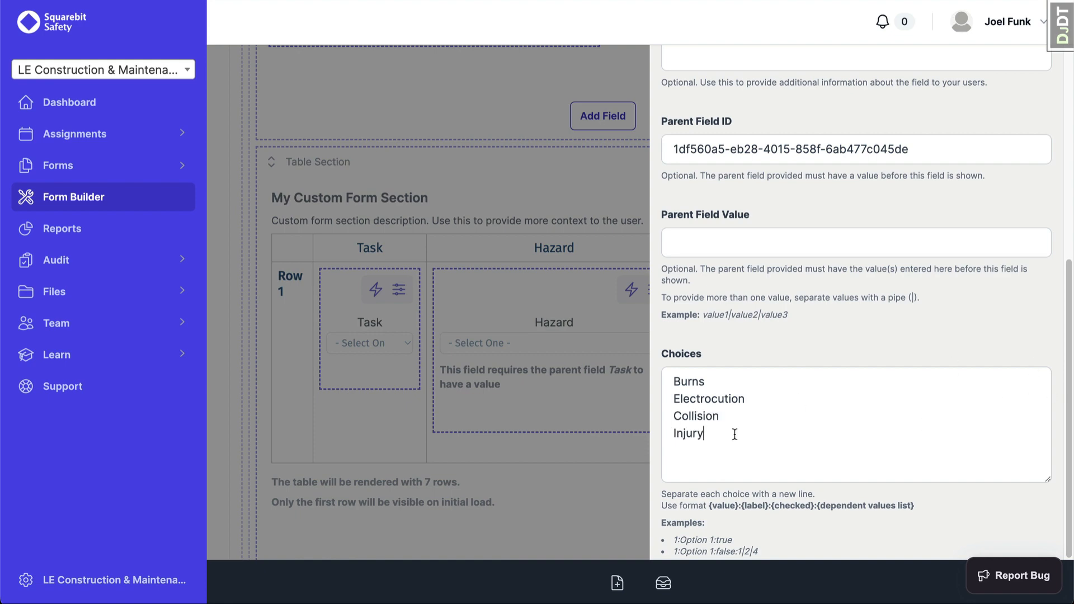
{"action": "scroll", "coordinate": [732, 430], "scroll_direction": "down", "scroll_amount": 5}
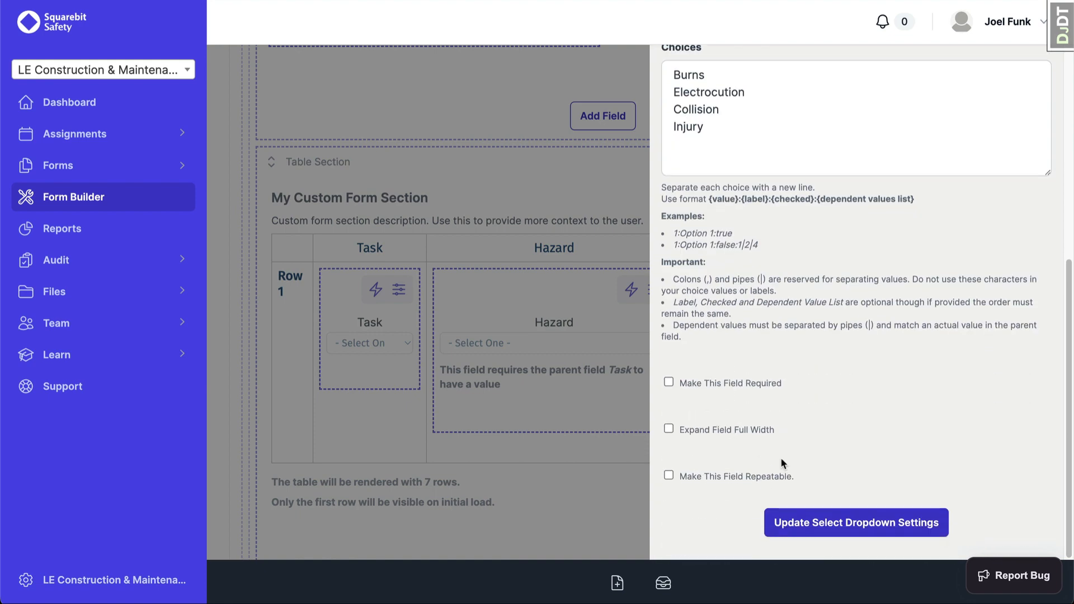
{"action": "left_click", "coordinate": [835, 534]}
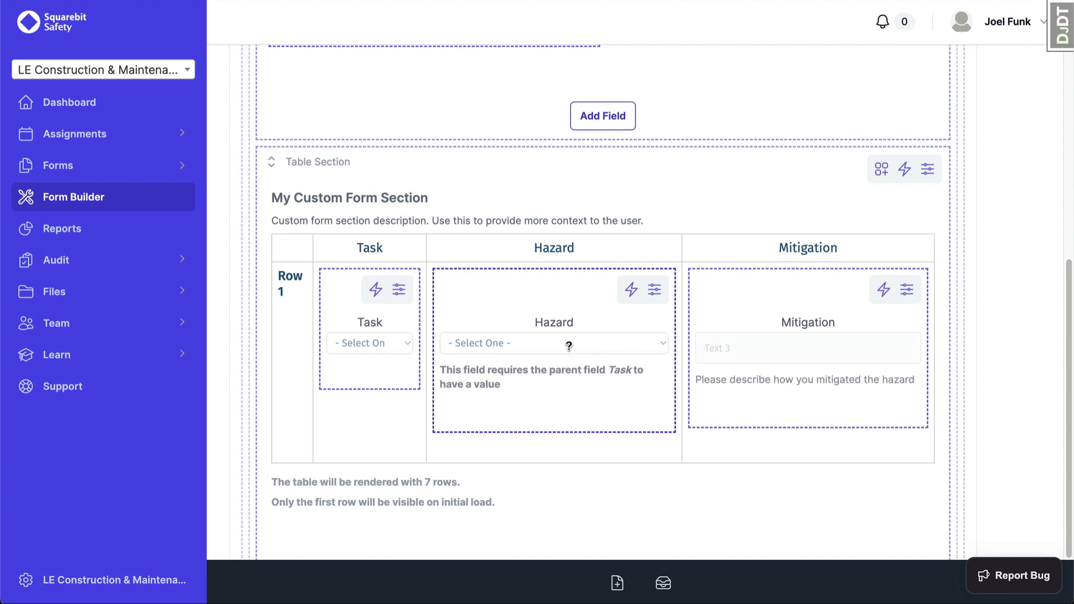
Step: Reopen the Hazard dropdown's settings and extend the Burns choice with ":false:welding" so it depends on that task
{"action": "left_click", "coordinate": [604, 345]}
{"action": "scroll", "coordinate": [727, 358], "scroll_direction": "down", "scroll_amount": 4}
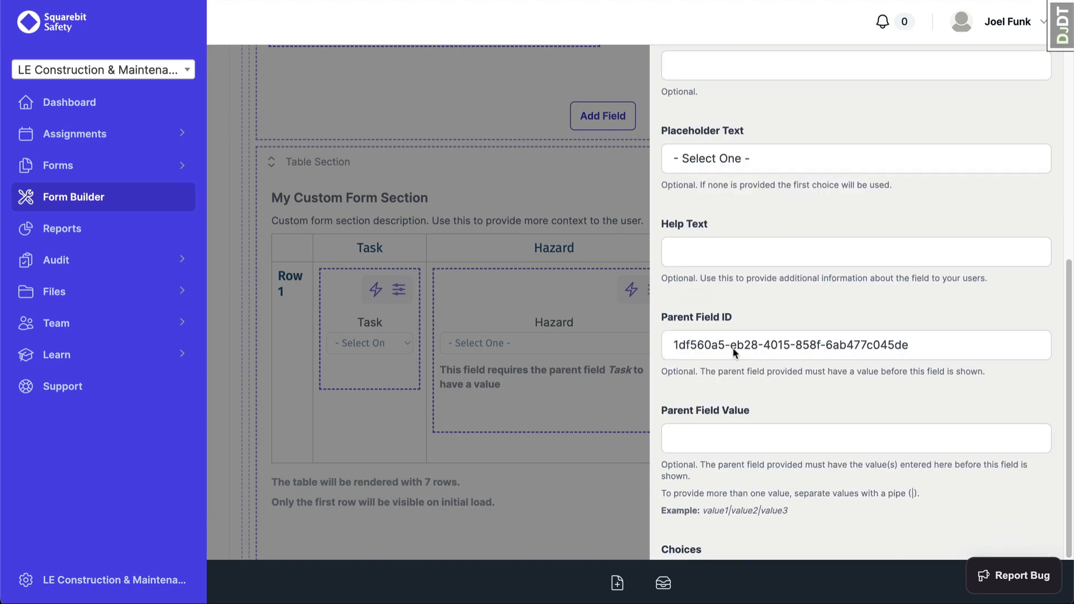
{"action": "scroll", "coordinate": [734, 351], "scroll_direction": "down", "scroll_amount": 5}
{"action": "left_click_drag", "start_coordinate": [674, 261], "coordinate": [737, 316]}
{"action": "left_click", "coordinate": [687, 261]}
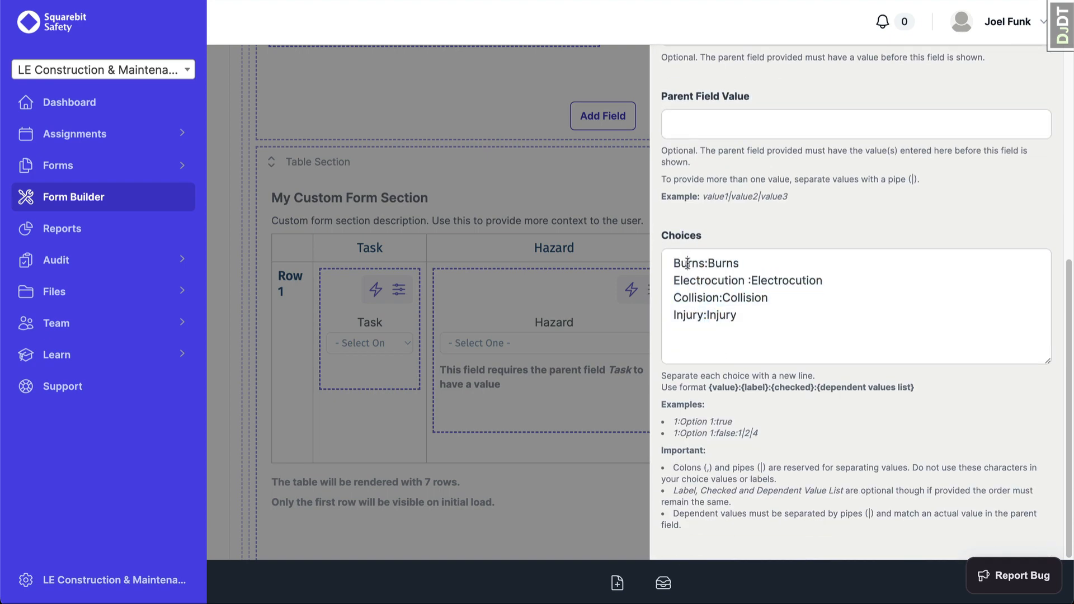
{"action": "double_click", "coordinate": [718, 262]}
{"action": "double_click", "coordinate": [691, 263]}
{"action": "left_click", "coordinate": [763, 262]}
{"action": "type", "text": ":false:"}
{"action": "type", "text": "welding"}
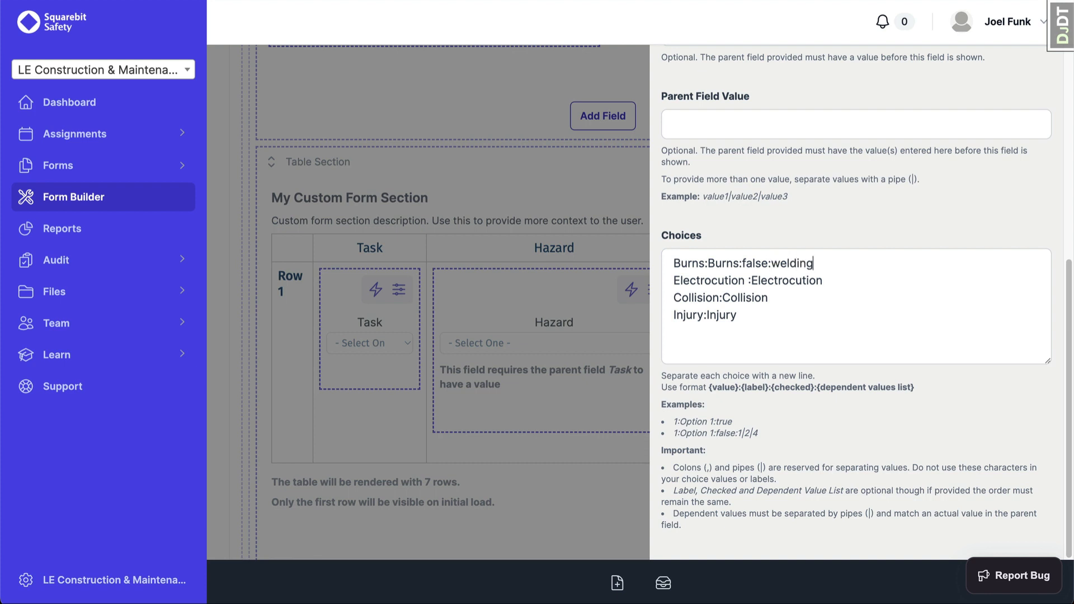
Step: Extend the Electrocution and Injury choices with ":false:welding" and the Collision choice with ":false:"
{"action": "left_click", "coordinate": [833, 279]}
{"action": "type", "text": ":fals"}
{"action": "key", "text": "BackSpace"}
{"action": "key", "text": "BackSpace"}
{"action": "key", "text": "BackSpace"}
{"action": "key", "text": "BackSpace"}
{"action": "key", "text": "BackSpace"}
{"action": "key", "text": "BackSpace"}
{"action": "type", "text": ":falseLweldingfalse:"}
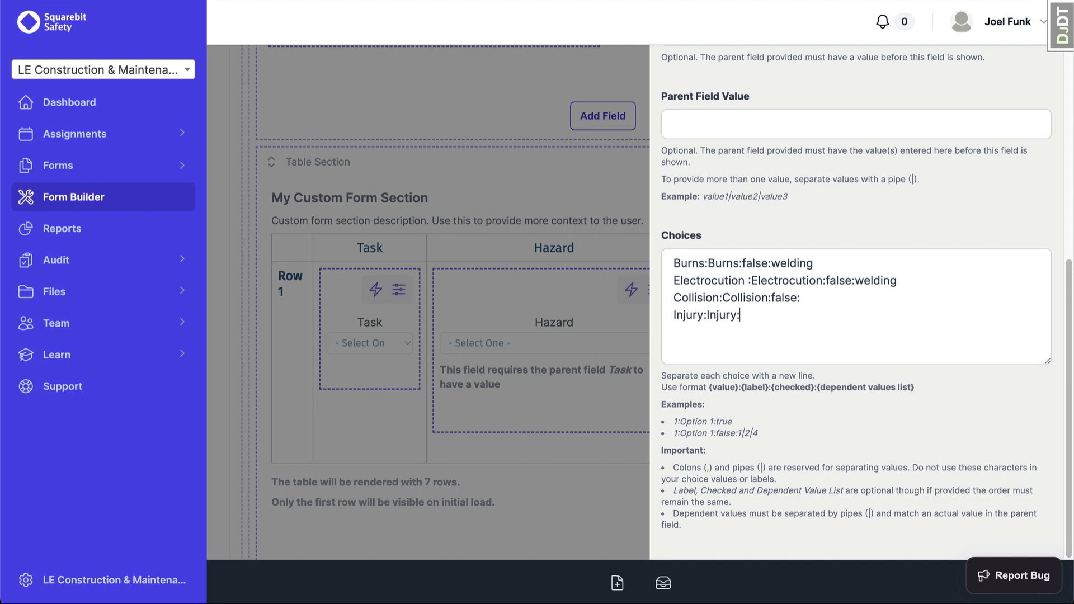
{"action": "type", "text": "false:welding"}
Step: Add drilling as a second, pipe-separated dependent value to the Electrocution choice, following the format example
{"action": "left_click", "coordinate": [920, 280]}
{"action": "left_click_drag", "start_coordinate": [729, 432], "coordinate": [763, 436]}
{"action": "left_click", "coordinate": [736, 431]}
{"action": "left_click", "coordinate": [764, 431]}
{"action": "type", "text": "|drilling"}
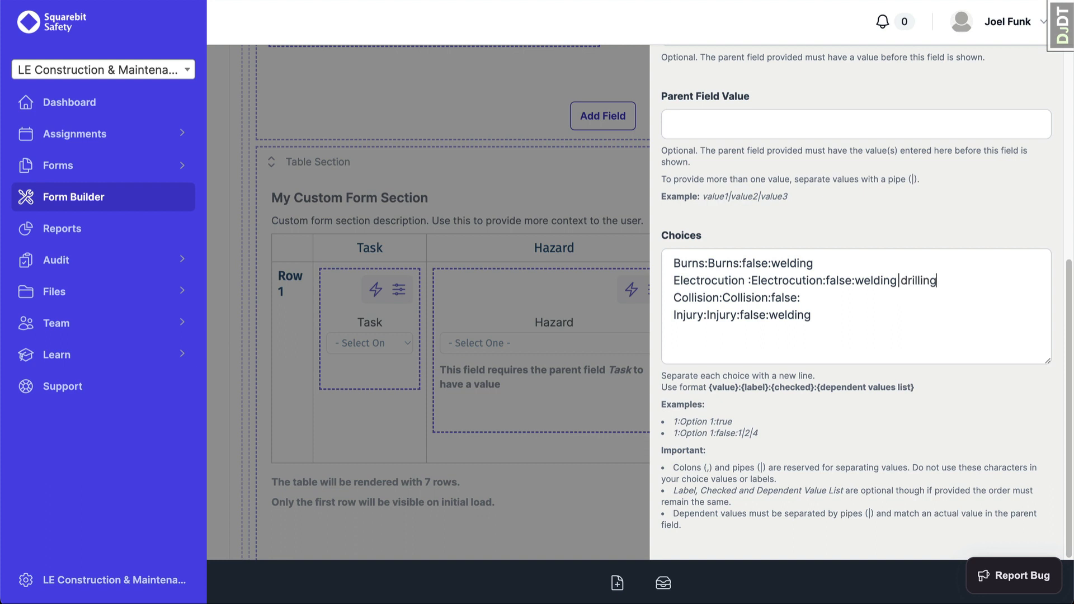
Step: Set Collision's dependent value to driving, add "|driving" to the Injury choice, and save the Hazard dropdown's settings
{"action": "left_click", "coordinate": [851, 297]}
{"action": "key", "text": "Down"}
{"action": "key", "text": "Right"}
{"action": "type", "text": "|drill"}
{"action": "key", "text": "BackSpace"}
{"action": "key", "text": "BackSpace"}
{"action": "key", "text": "BackSpace"}
{"action": "key", "text": "BackSpace"}
{"action": "key", "text": "BackSpace"}
{"action": "key", "text": "BackSpace"}
{"action": "type", "text": "g"}
{"action": "type", "text": "driving|driving"}
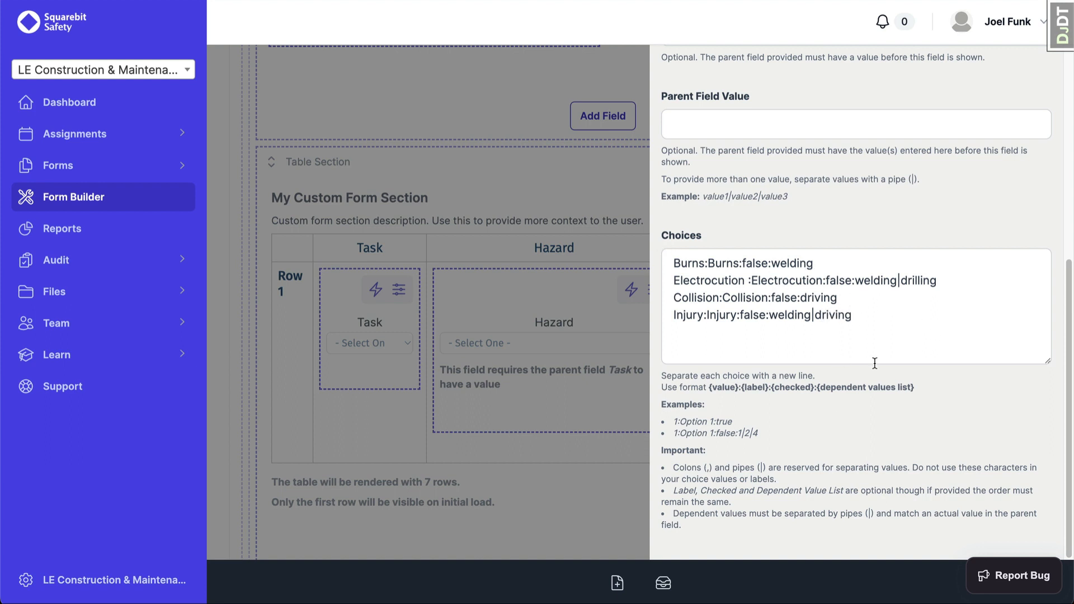
{"action": "scroll", "coordinate": [830, 397], "scroll_direction": "down", "scroll_amount": 3}
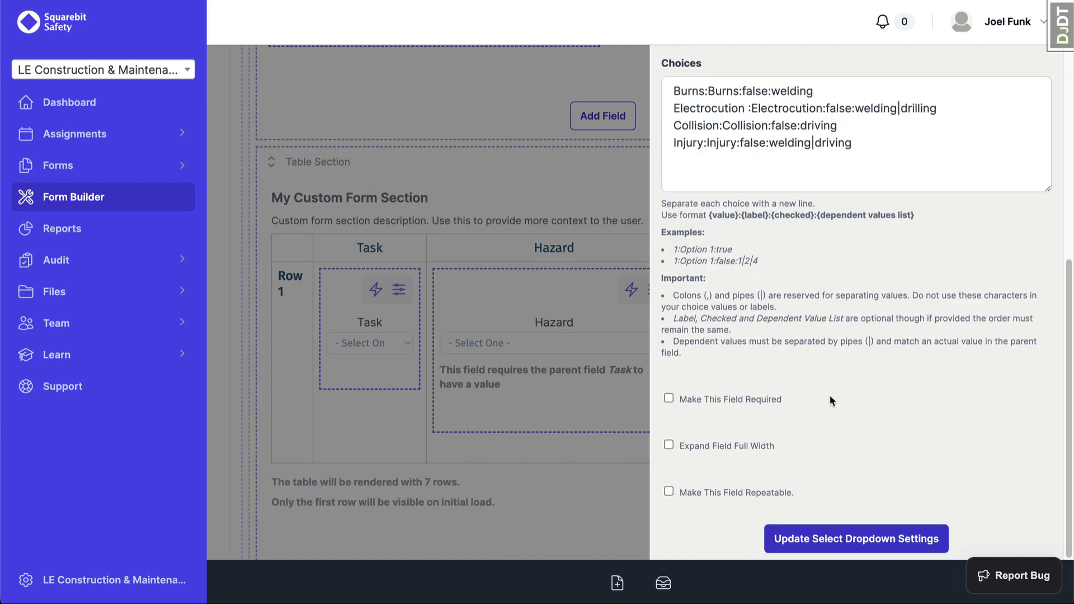
{"action": "left_click", "coordinate": [923, 538]}
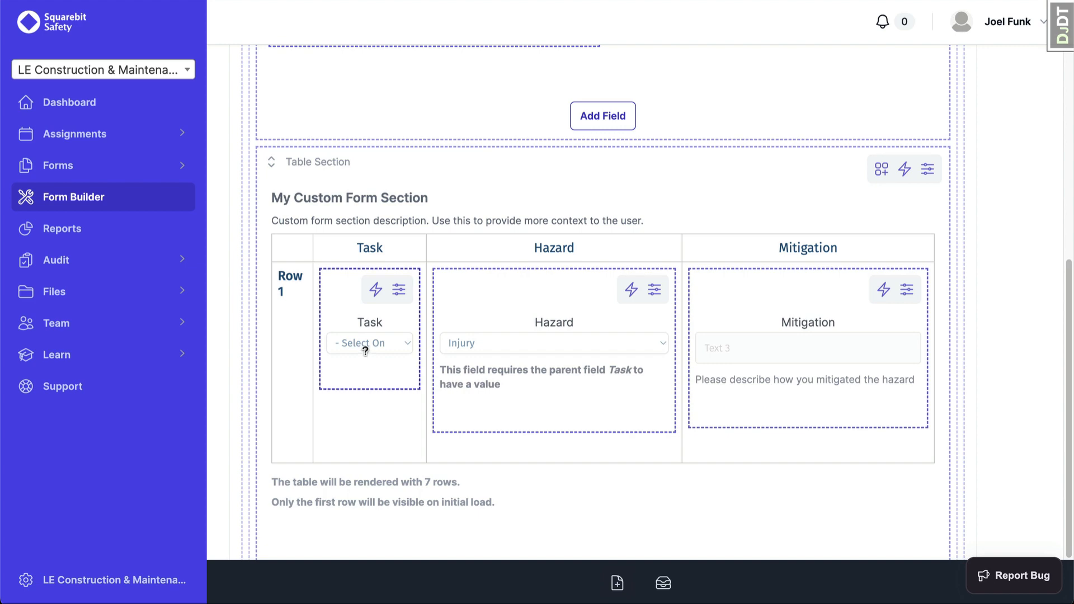
Step: Compare the Task dropdown's choice values with the dependent values in the Hazard dropdown's choices
{"action": "left_click", "coordinate": [399, 290]}
{"action": "scroll", "coordinate": [780, 379], "scroll_direction": "down", "scroll_amount": 8}
{"action": "scroll", "coordinate": [770, 387], "scroll_direction": "down", "scroll_amount": 3}
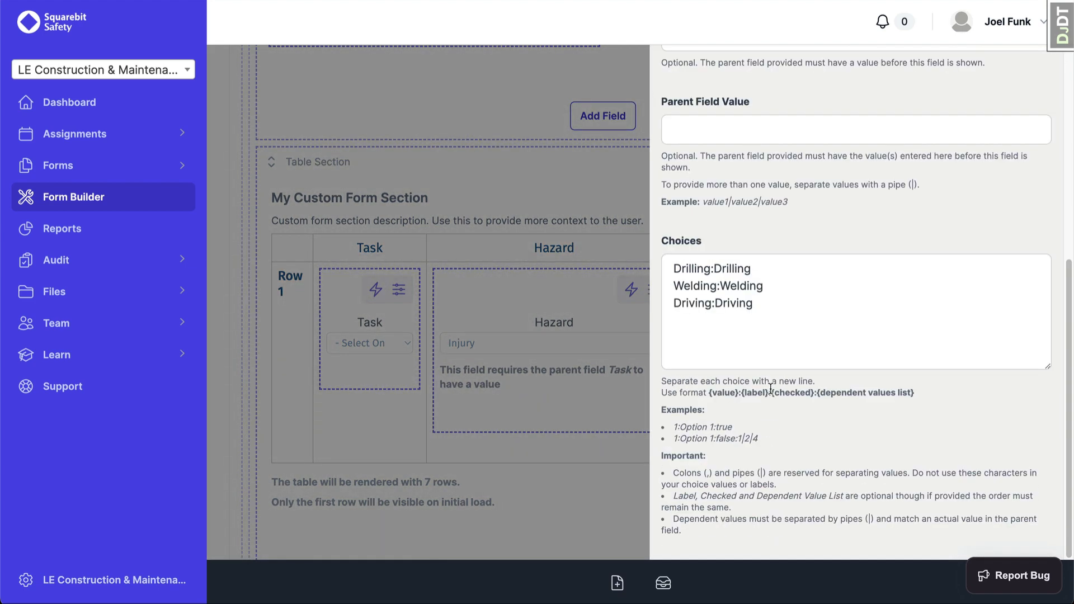
{"action": "left_click", "coordinate": [544, 305]}
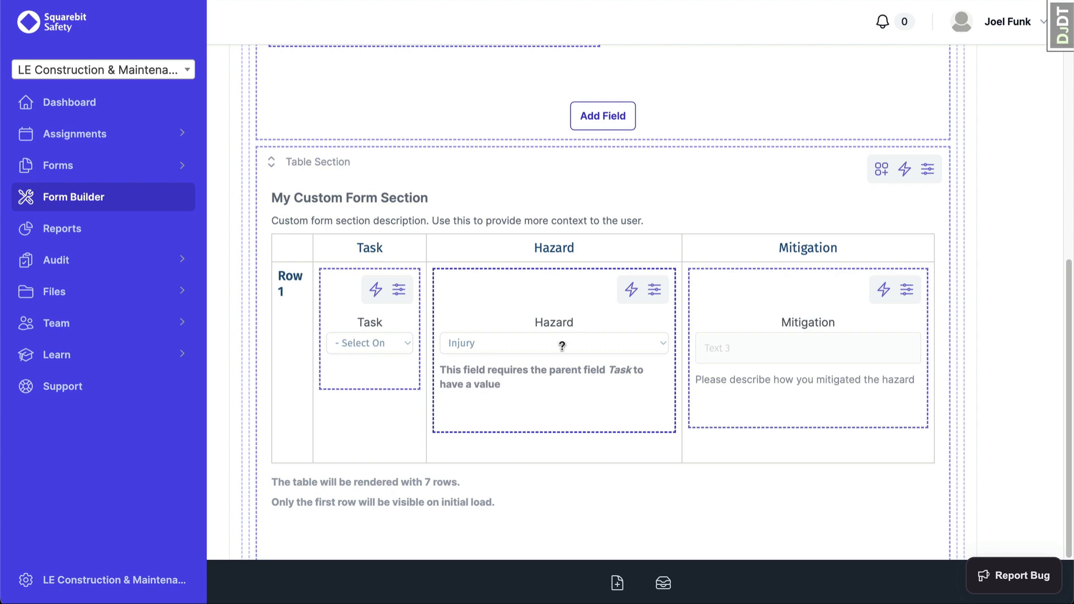
{"action": "left_click", "coordinate": [561, 345]}
{"action": "scroll", "coordinate": [742, 339], "scroll_direction": "down", "scroll_amount": 5}
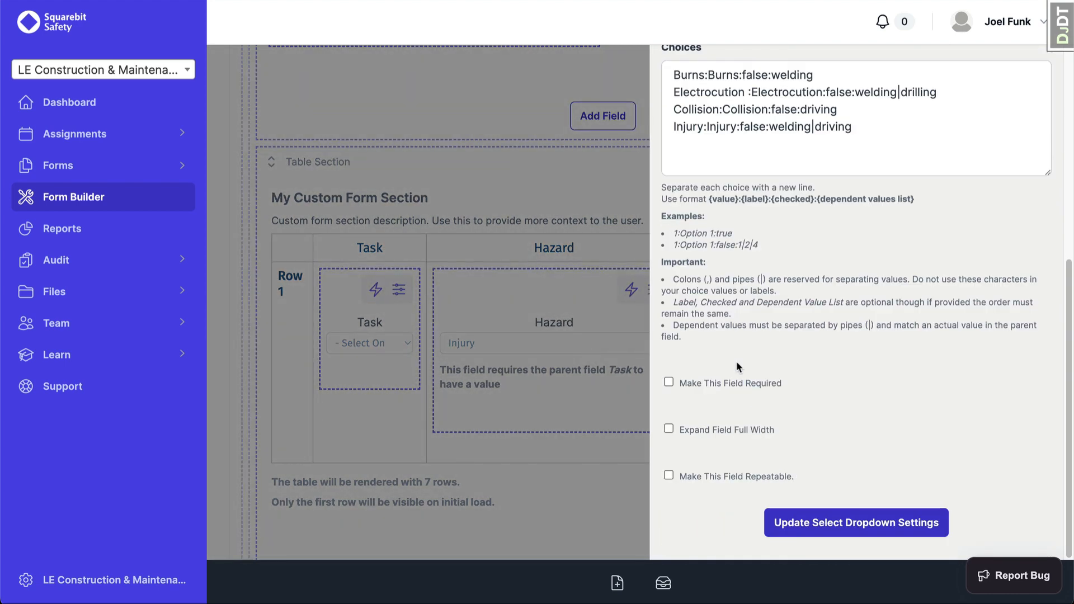
{"action": "scroll", "coordinate": [787, 372], "scroll_direction": "up", "scroll_amount": 2}
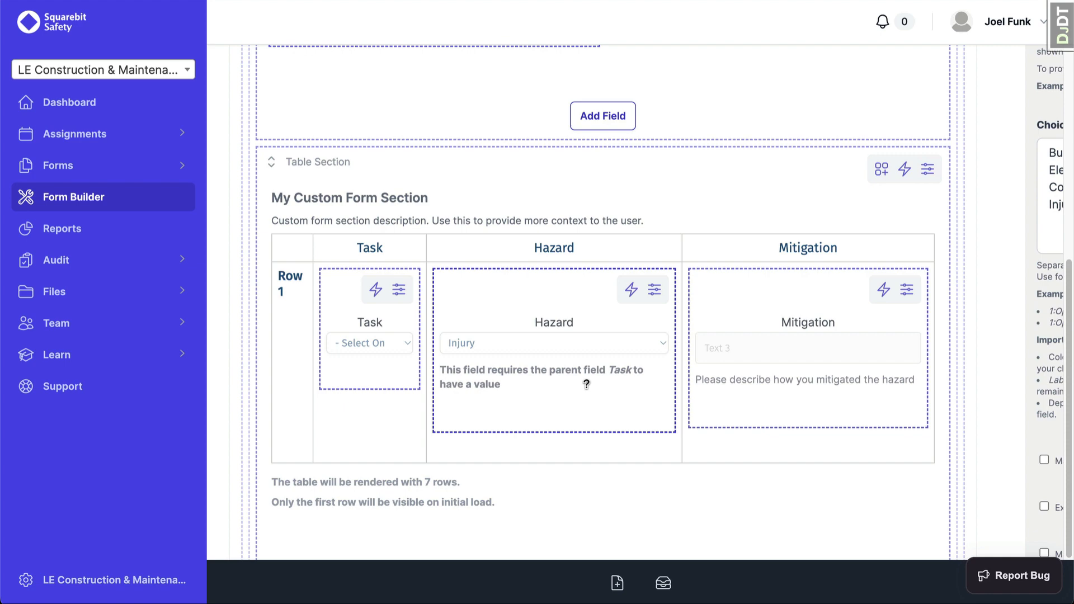
{"action": "left_click", "coordinate": [584, 390]}
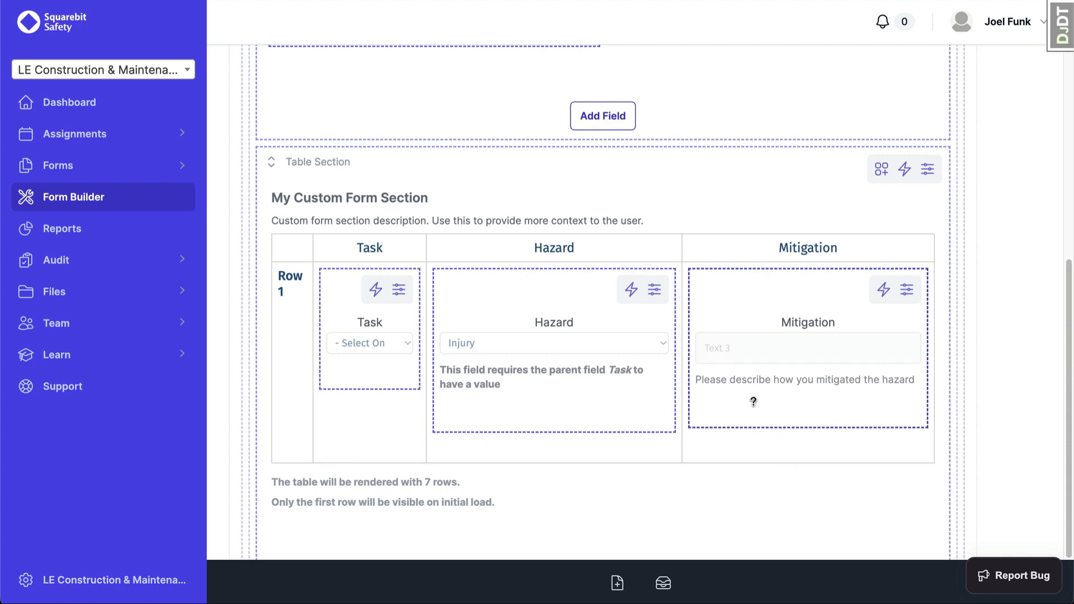
Step: Save the custom form's changes and publish Demo Video Form in the custom forms list
{"action": "scroll", "coordinate": [652, 391], "scroll_direction": "down", "scroll_amount": 6}
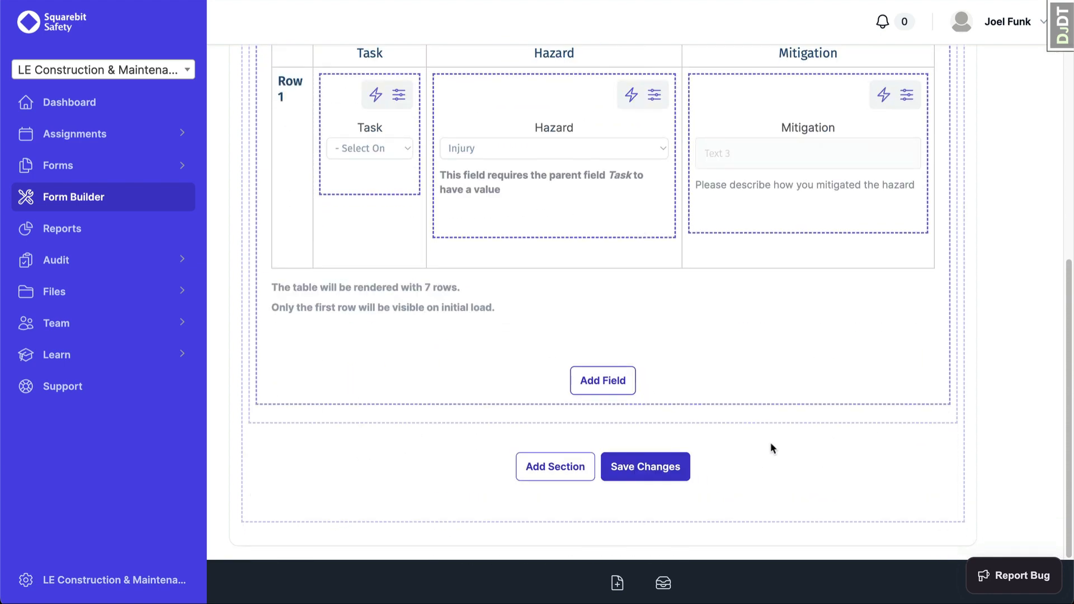
{"action": "left_click", "coordinate": [662, 467]}
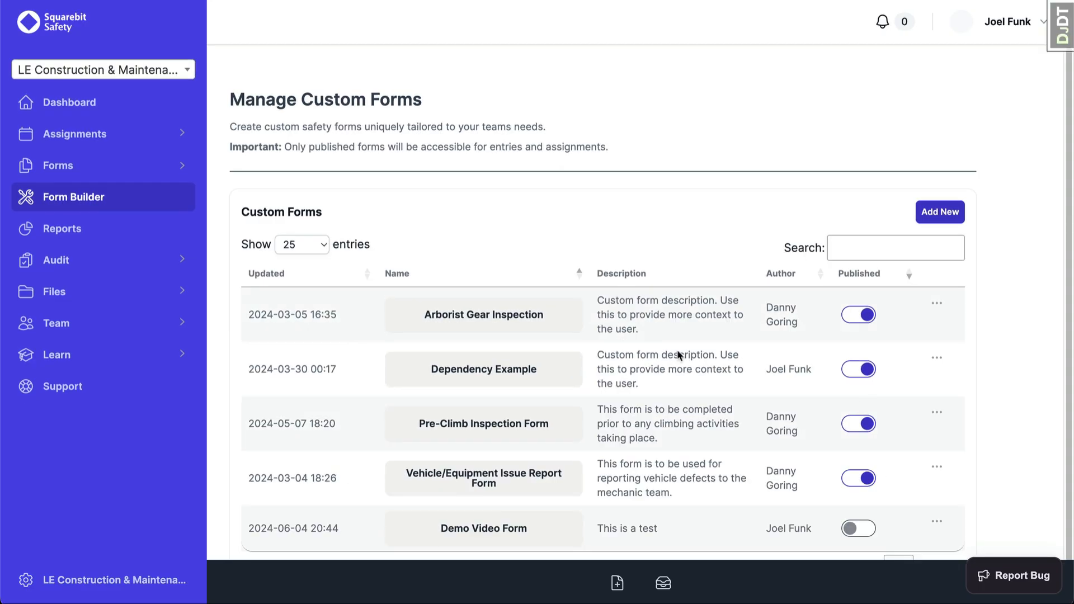
{"action": "scroll", "coordinate": [619, 239], "scroll_direction": "down", "scroll_amount": 2}
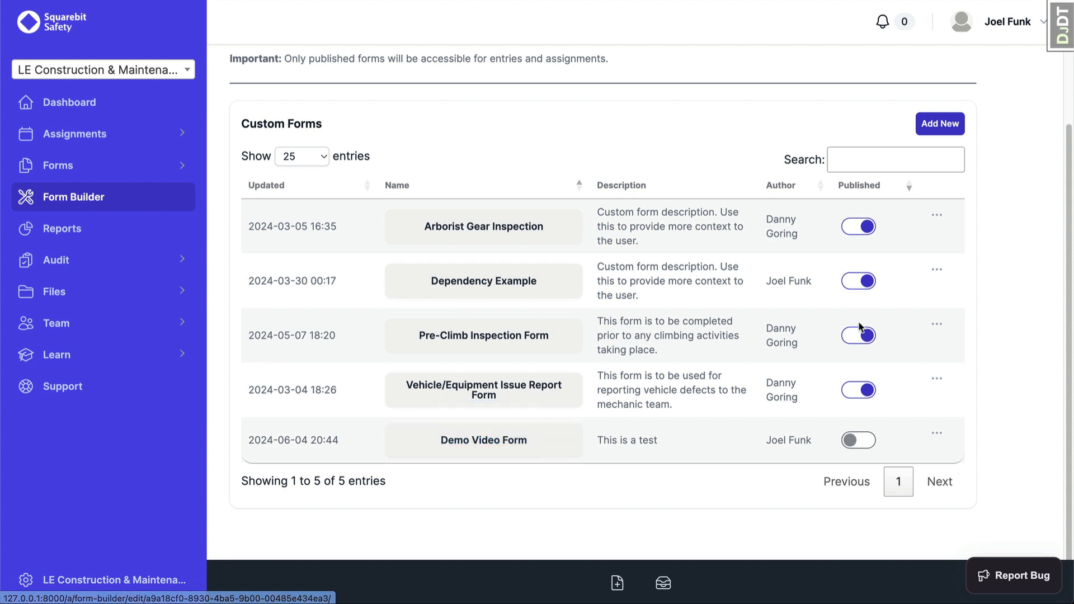
{"action": "left_click", "coordinate": [853, 446]}
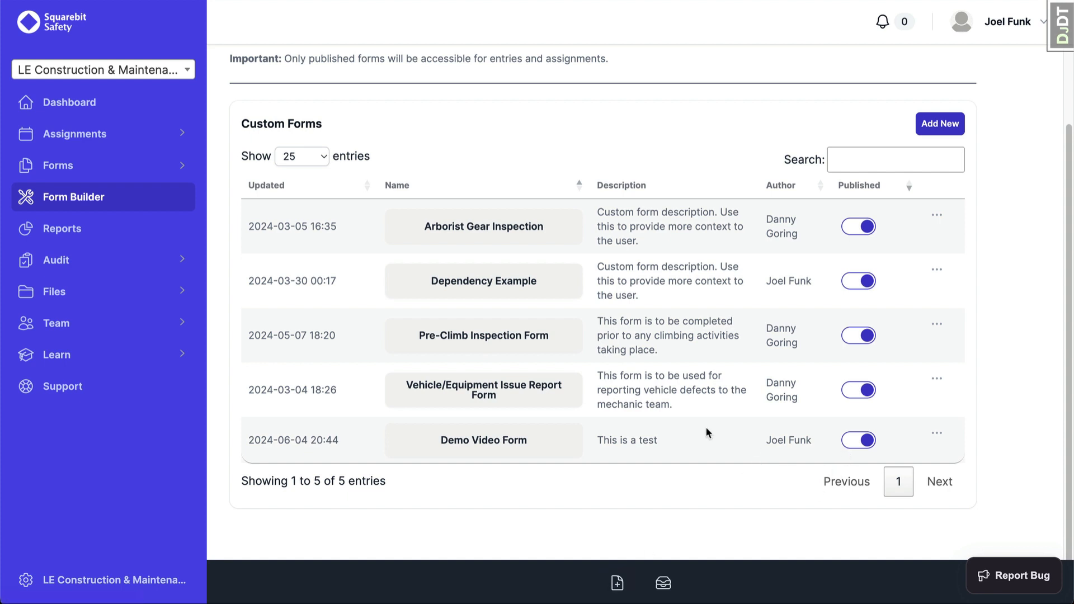
Step: Start a new entry of Demo Video Form from the unassigned forms
{"action": "left_click", "coordinate": [619, 585]}
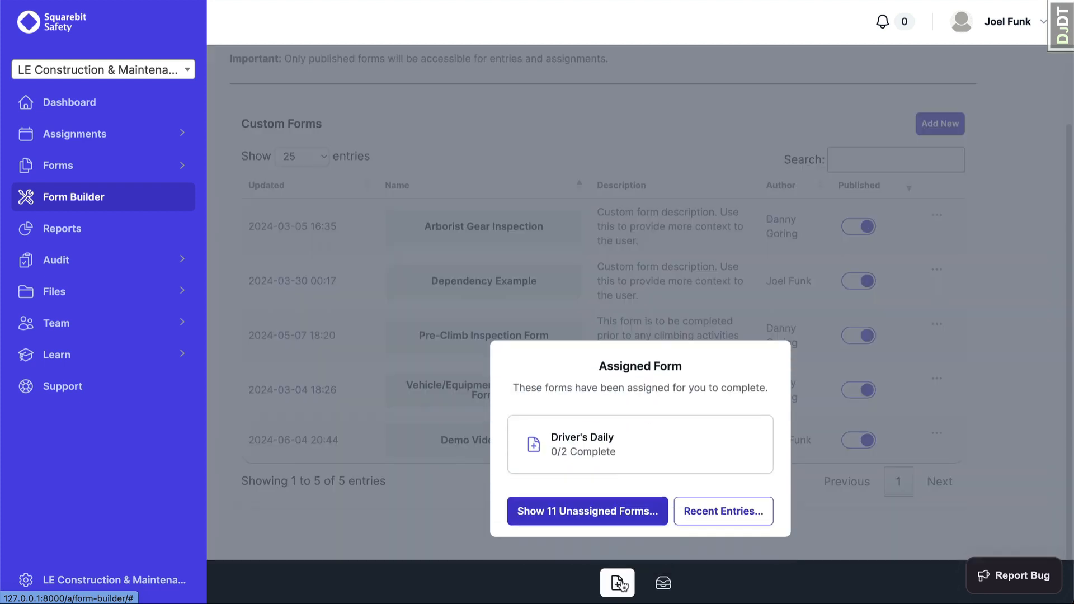
{"action": "left_click", "coordinate": [568, 523]}
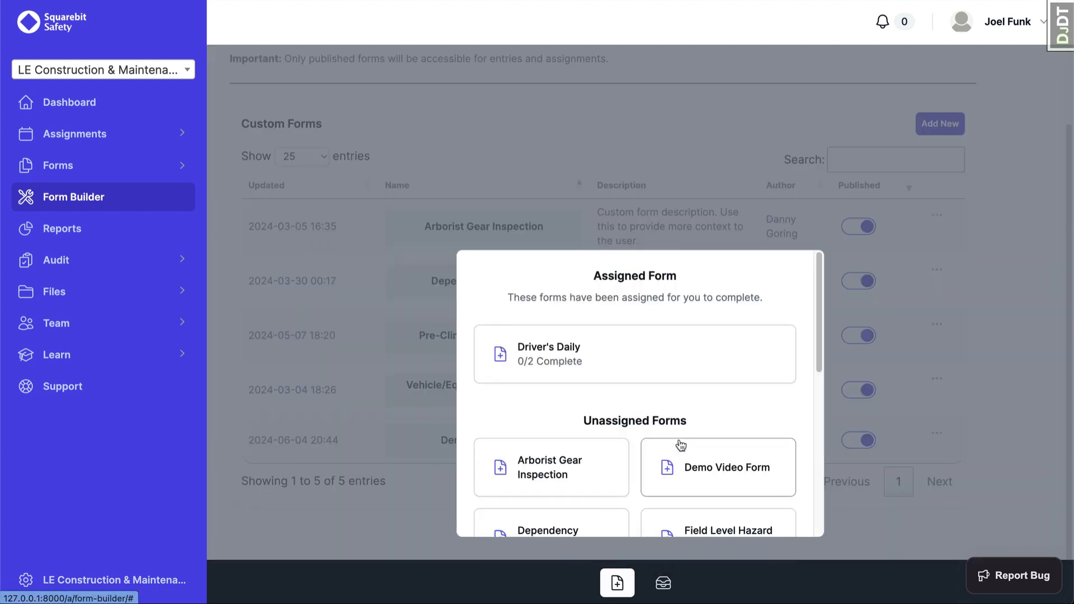
{"action": "scroll", "coordinate": [676, 445], "scroll_direction": "down", "scroll_amount": 5}
{"action": "scroll", "coordinate": [696, 446], "scroll_direction": "up", "scroll_amount": 3}
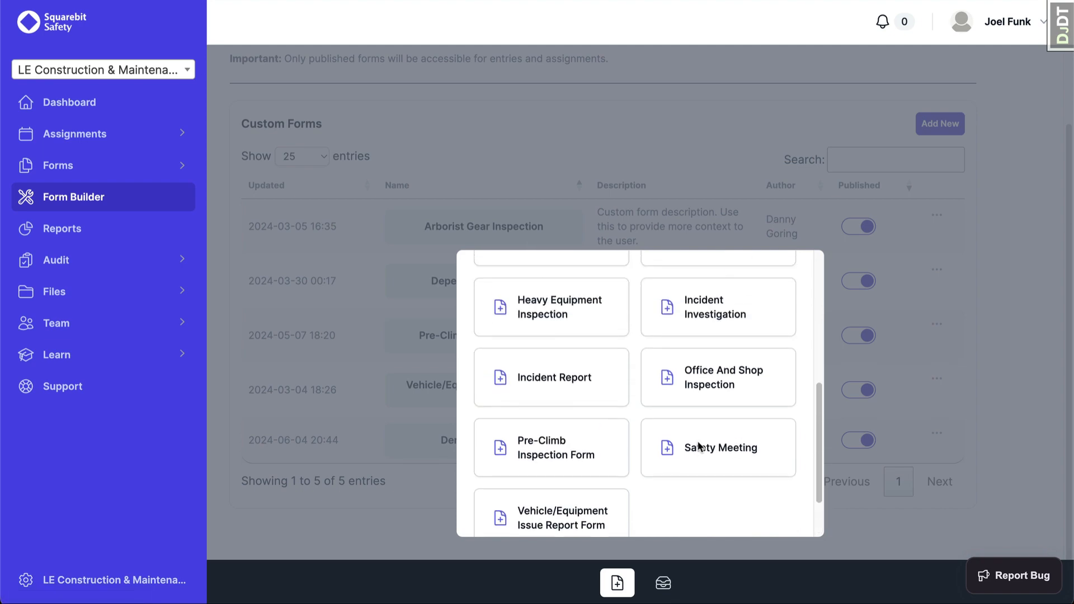
{"action": "left_click", "coordinate": [737, 280]}
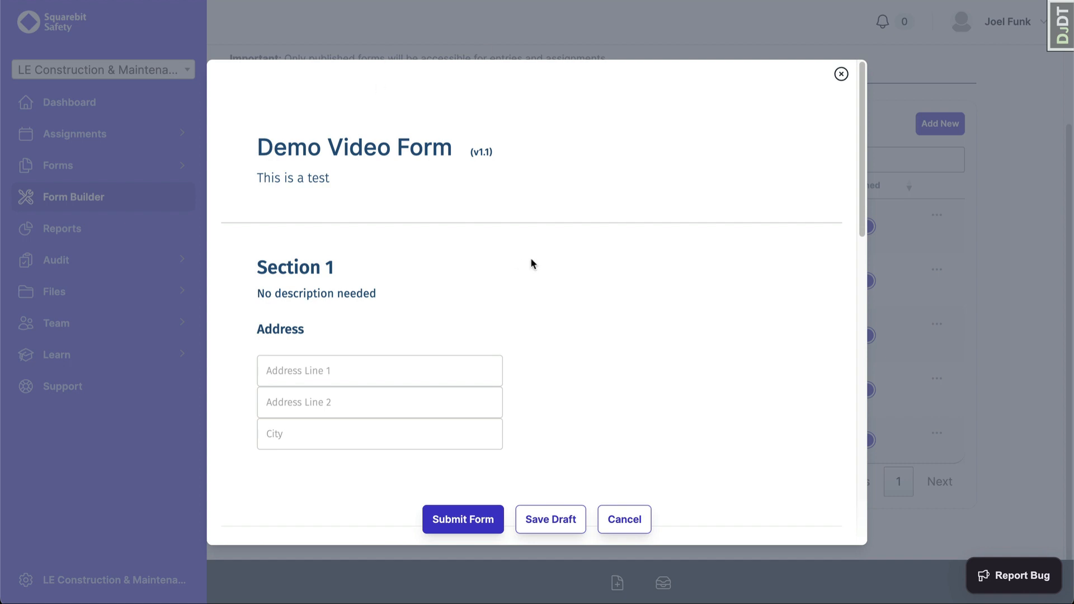
Step: Examine the Demo Video Form entry from the address section through name and signature to the Task, Hazard and Mitigation table
{"action": "scroll", "coordinate": [468, 294], "scroll_direction": "down", "scroll_amount": 2}
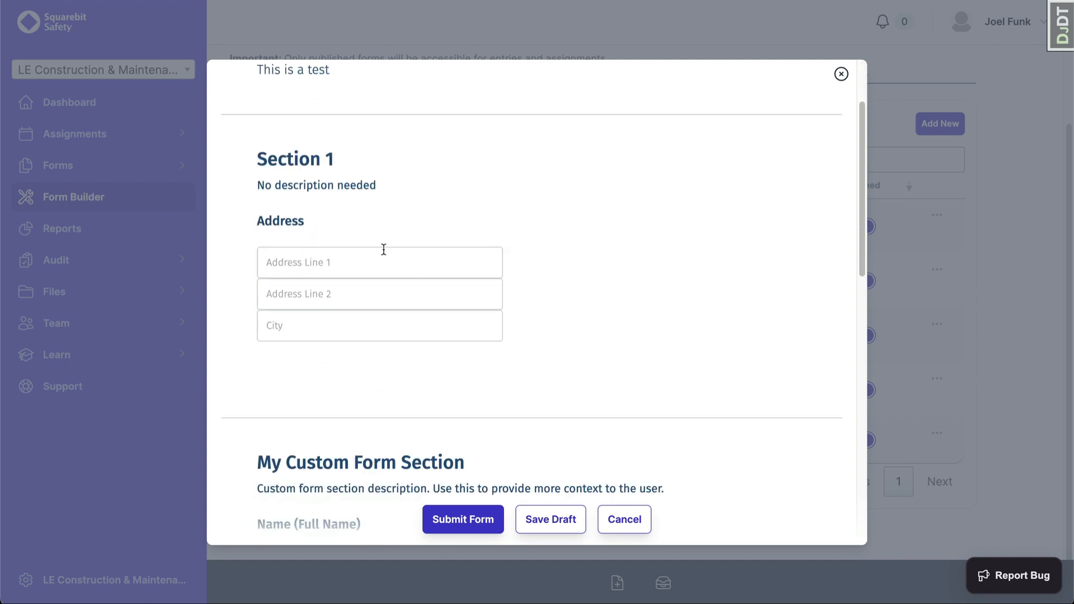
{"action": "scroll", "coordinate": [375, 348], "scroll_direction": "down", "scroll_amount": 10}
{"action": "scroll", "coordinate": [368, 346], "scroll_direction": "up", "scroll_amount": 3}
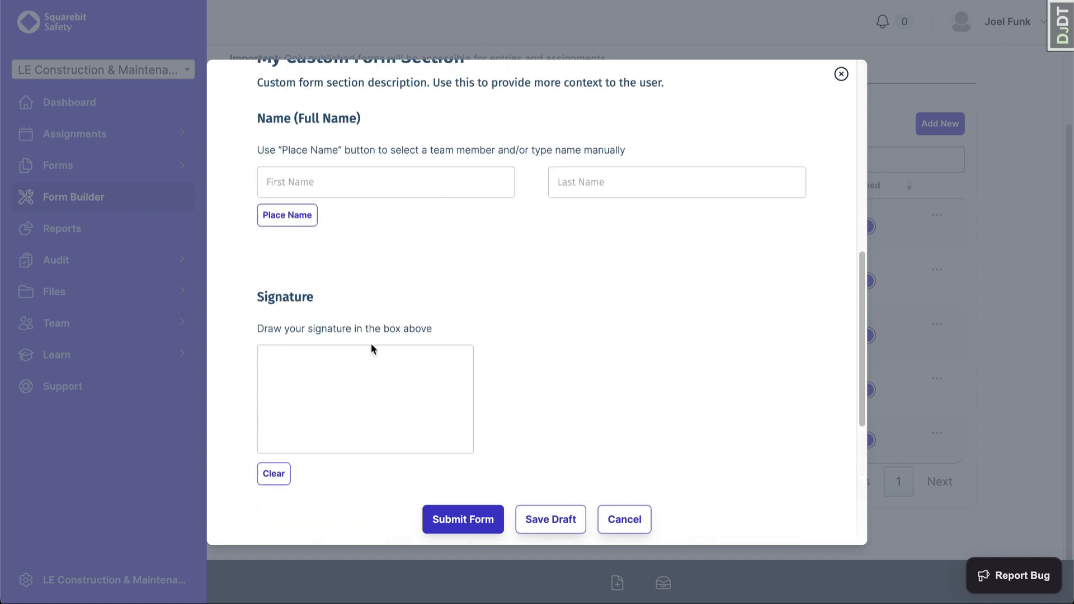
{"action": "scroll", "coordinate": [375, 350], "scroll_direction": "up", "scroll_amount": 1}
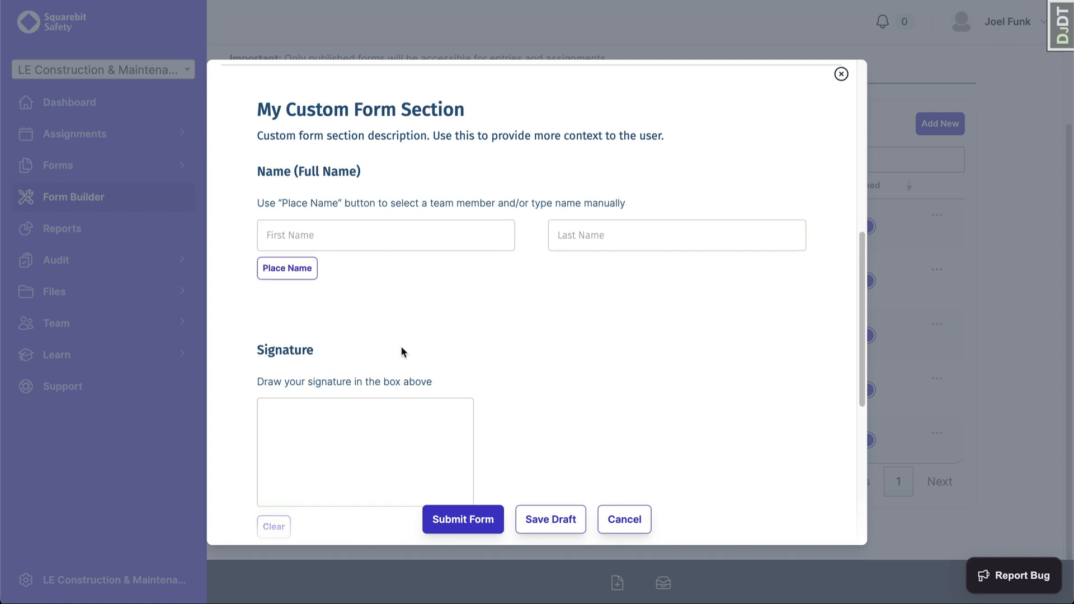
{"action": "scroll", "coordinate": [400, 346], "scroll_direction": "down", "scroll_amount": 5}
{"action": "scroll", "coordinate": [402, 345], "scroll_direction": "up", "scroll_amount": 1}
{"action": "scroll", "coordinate": [401, 347], "scroll_direction": "down", "scroll_amount": 2}
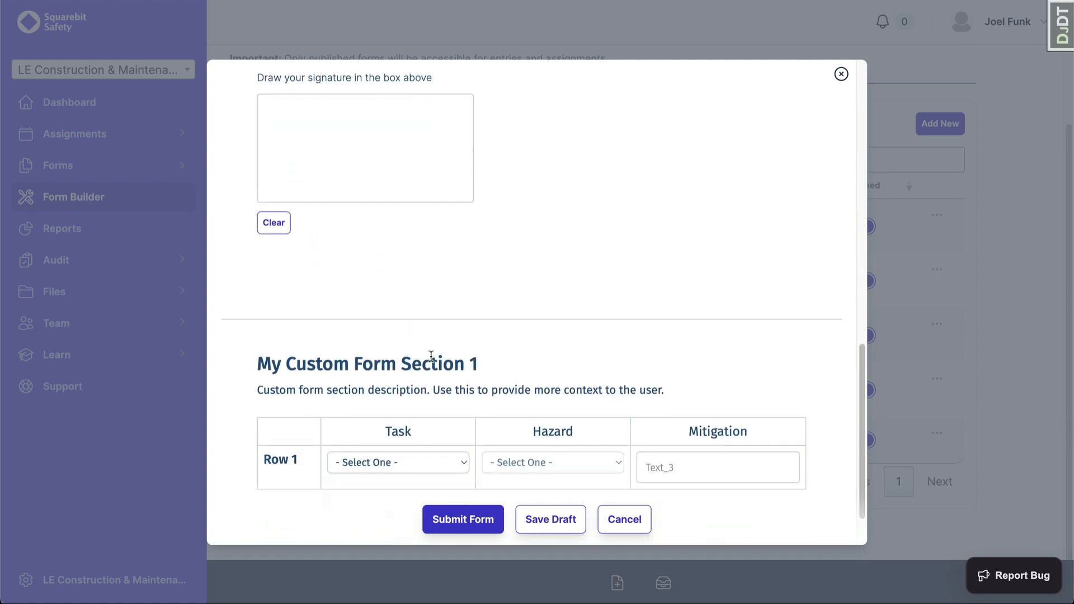
{"action": "scroll", "coordinate": [430, 356], "scroll_direction": "down", "scroll_amount": 1}
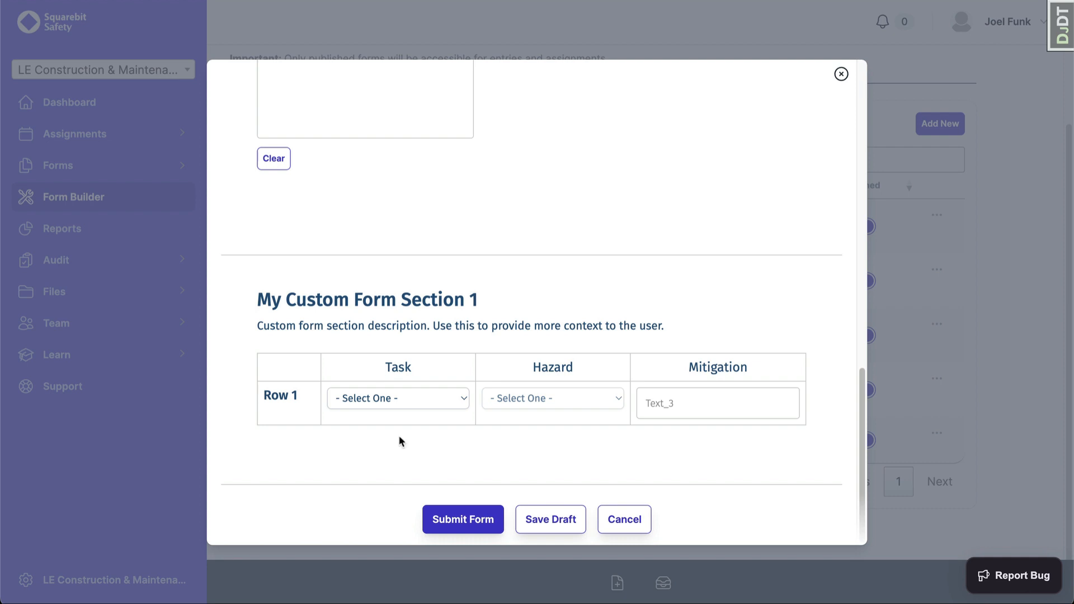
Step: Set Row 1's Task to Drilling to check which Hazard choices it offers, and discard the entry
{"action": "left_click", "coordinate": [419, 398]}
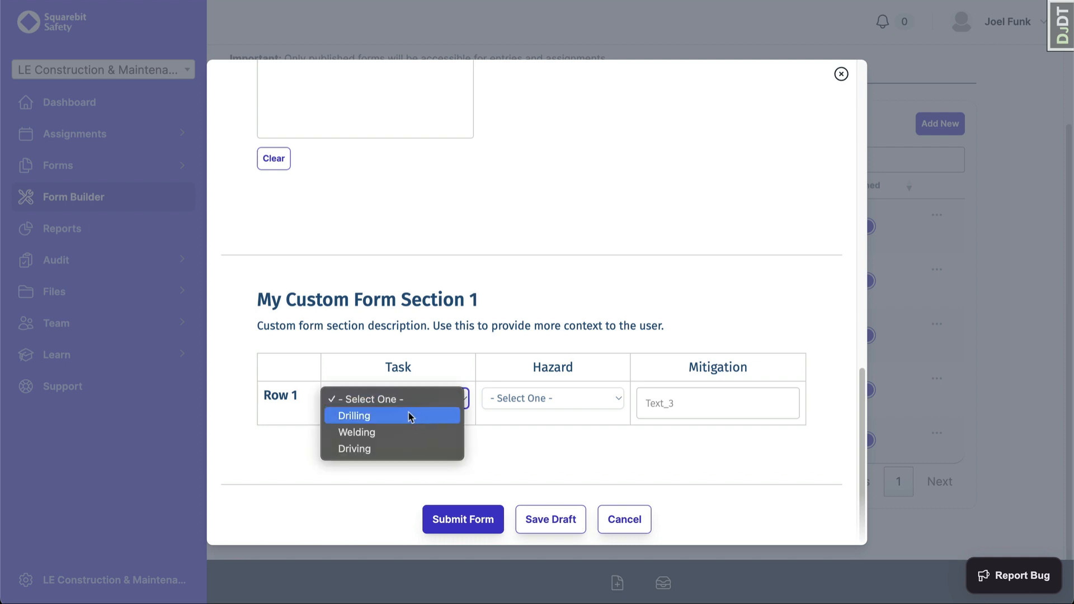
{"action": "left_click", "coordinate": [408, 417]}
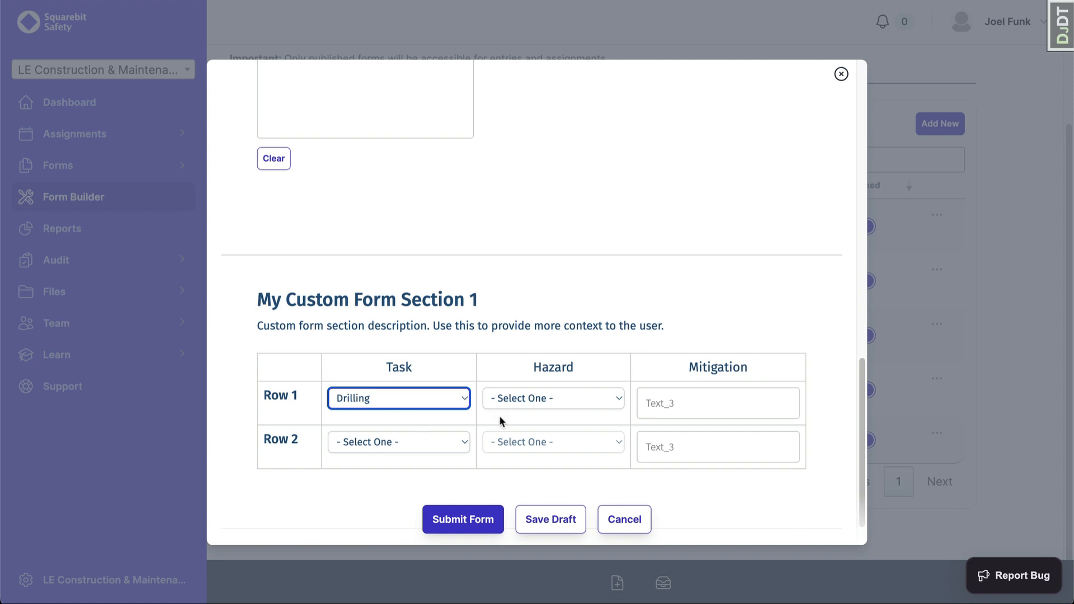
{"action": "left_click", "coordinate": [573, 395]}
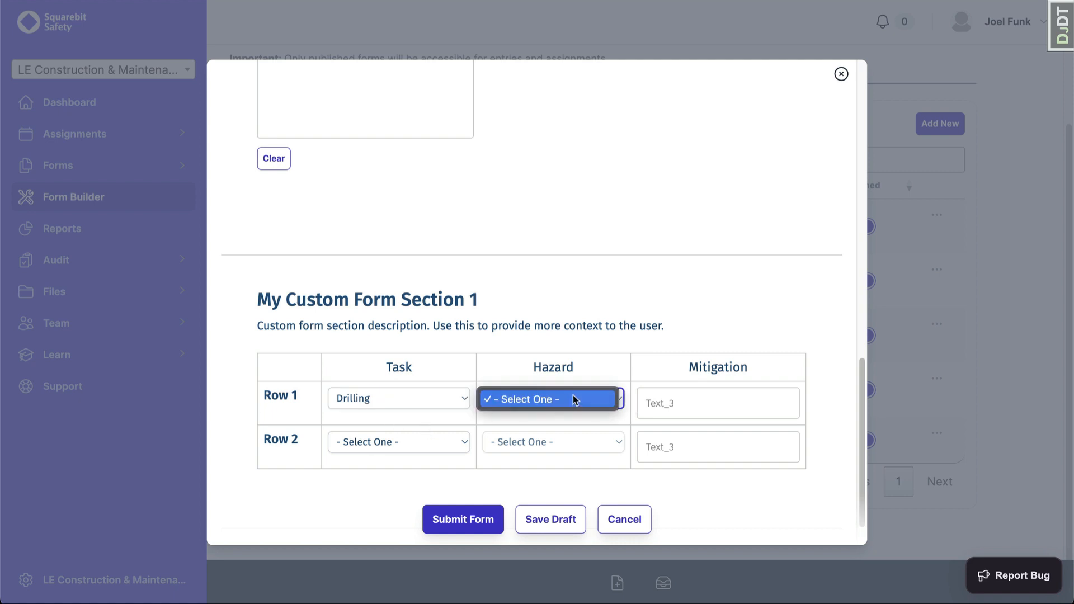
{"action": "left_click", "coordinate": [571, 369]}
{"action": "left_click", "coordinate": [523, 401]}
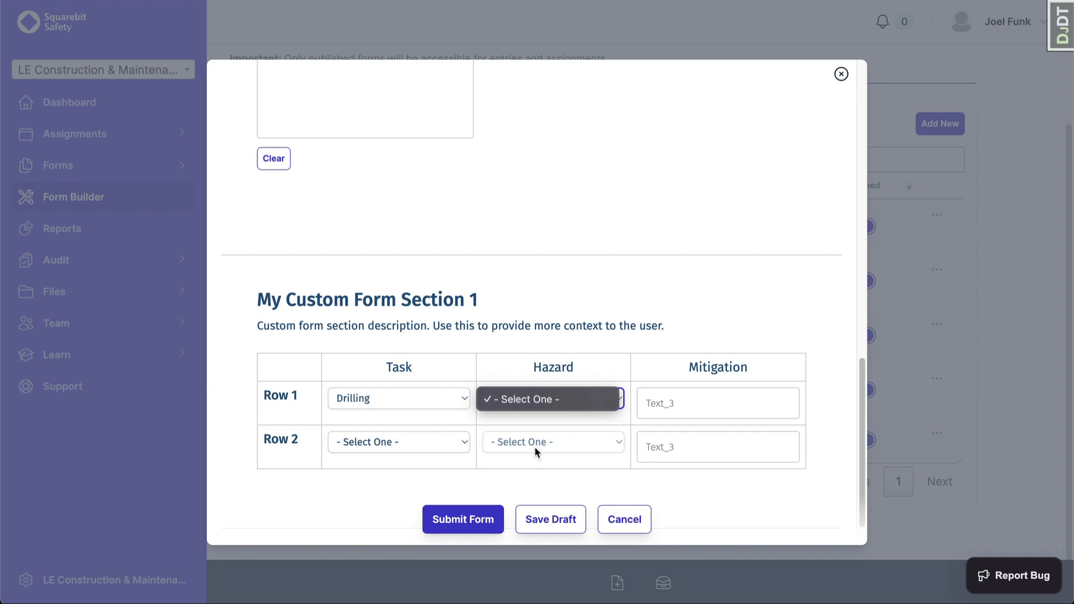
{"action": "left_click", "coordinate": [624, 518]}
{"action": "left_click", "coordinate": [624, 519]}
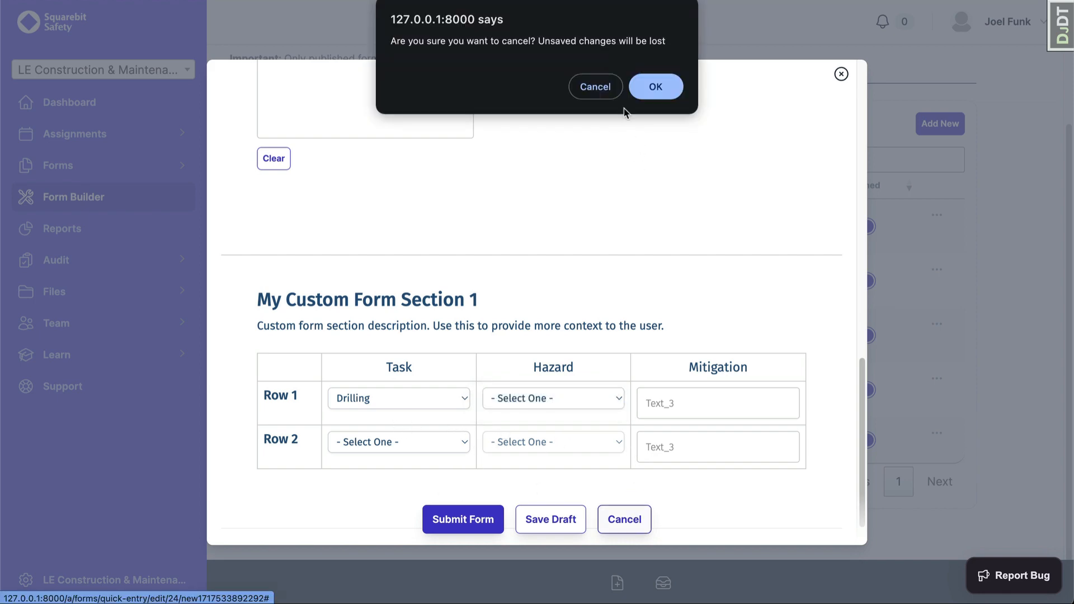
{"action": "left_click", "coordinate": [647, 85]}
Step: Open Demo Video Form for editing and bring up the Choices in the Hazard dropdown's field settings
{"action": "left_click", "coordinate": [475, 439]}
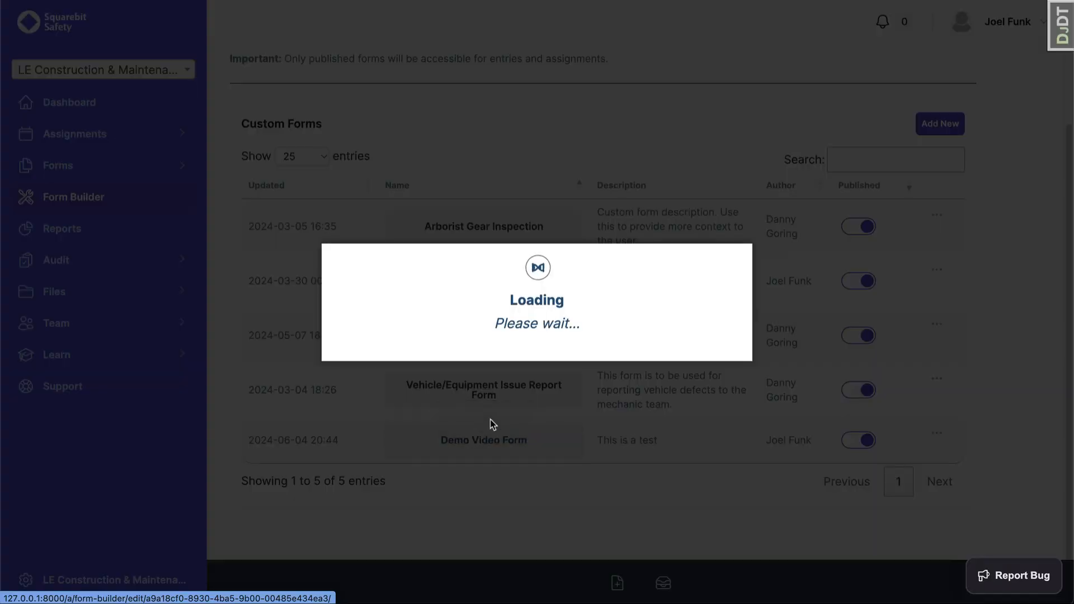
{"action": "scroll", "coordinate": [516, 379], "scroll_direction": "down", "scroll_amount": 15}
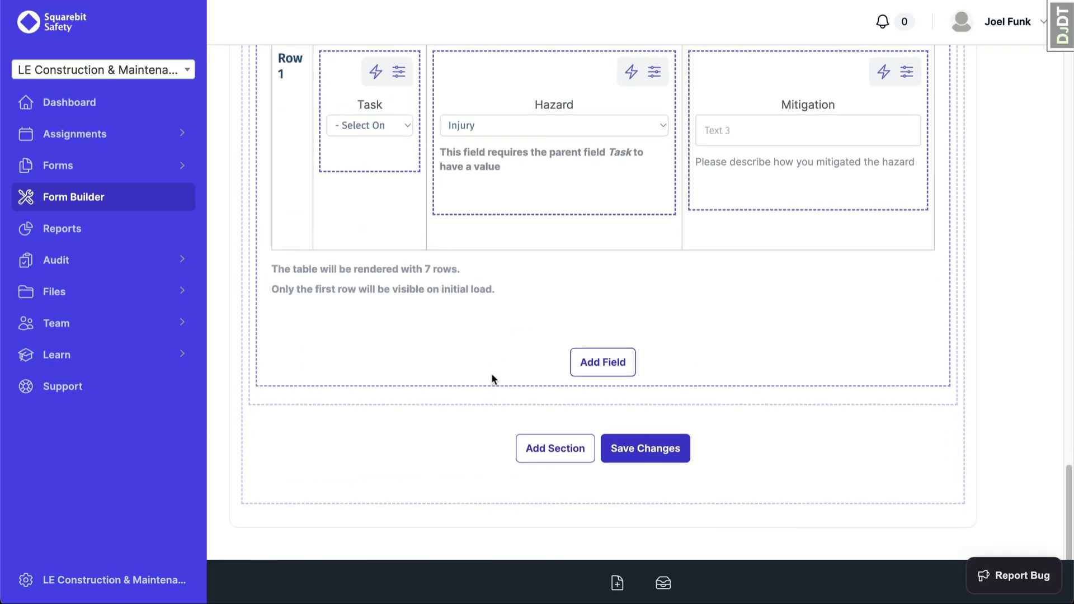
{"action": "scroll", "coordinate": [493, 376], "scroll_direction": "up", "scroll_amount": 4}
{"action": "scroll", "coordinate": [551, 328], "scroll_direction": "down", "scroll_amount": 1}
{"action": "left_click", "coordinate": [654, 166]}
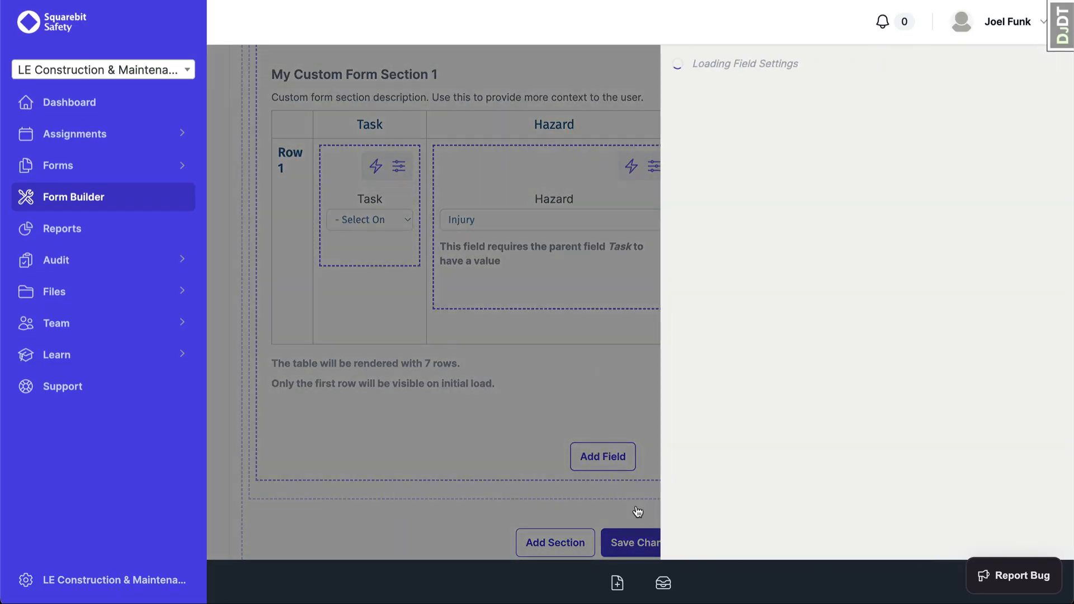
{"action": "scroll", "coordinate": [769, 389], "scroll_direction": "down", "scroll_amount": 5}
{"action": "scroll", "coordinate": [768, 389], "scroll_direction": "up", "scroll_amount": 2}
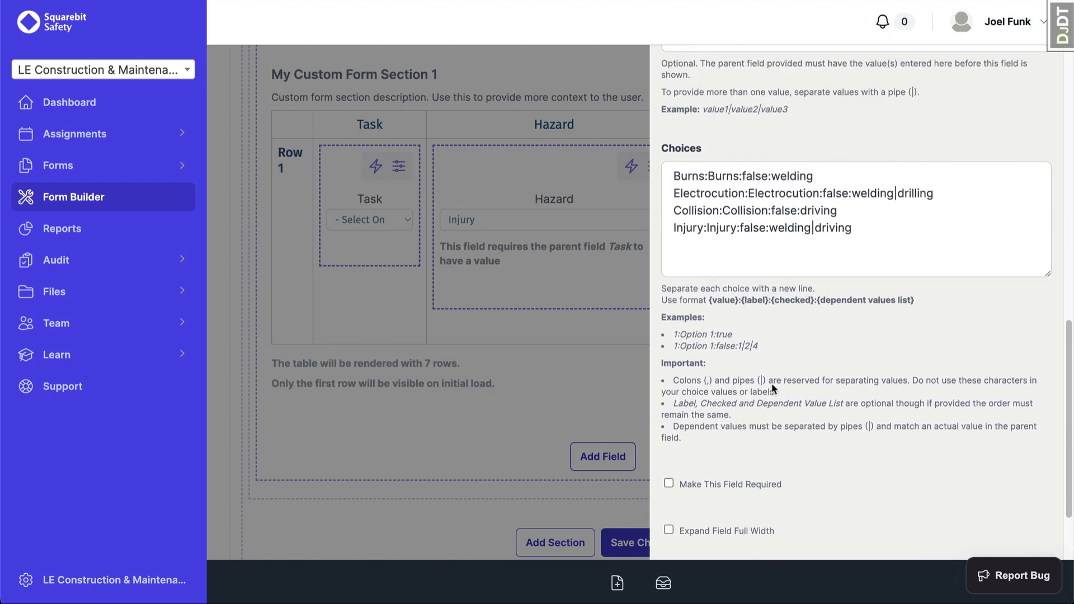
Step: Set the Hazard choices' dependent values to Welding for Burns, Welding|Drilling for Electrocution, Driving for Collision and welding|Driving for Injury, and apply the settings
{"action": "double_click", "coordinate": [783, 177]}
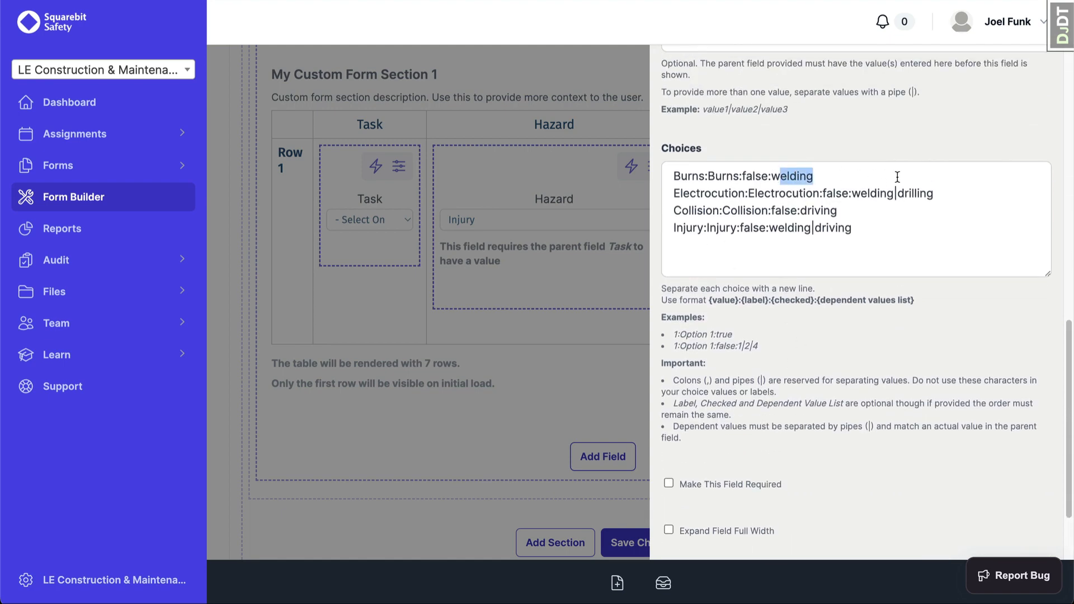
{"action": "left_click", "coordinate": [860, 192]}
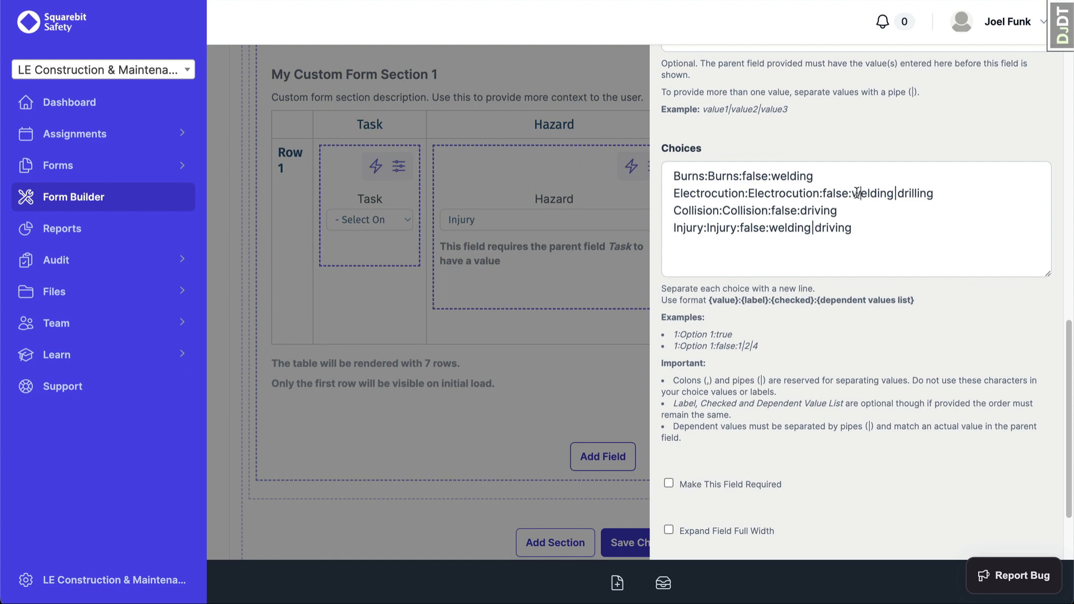
{"action": "left_click_drag", "start_coordinate": [857, 193], "coordinate": [852, 193]}
{"action": "type", "text": "W"}
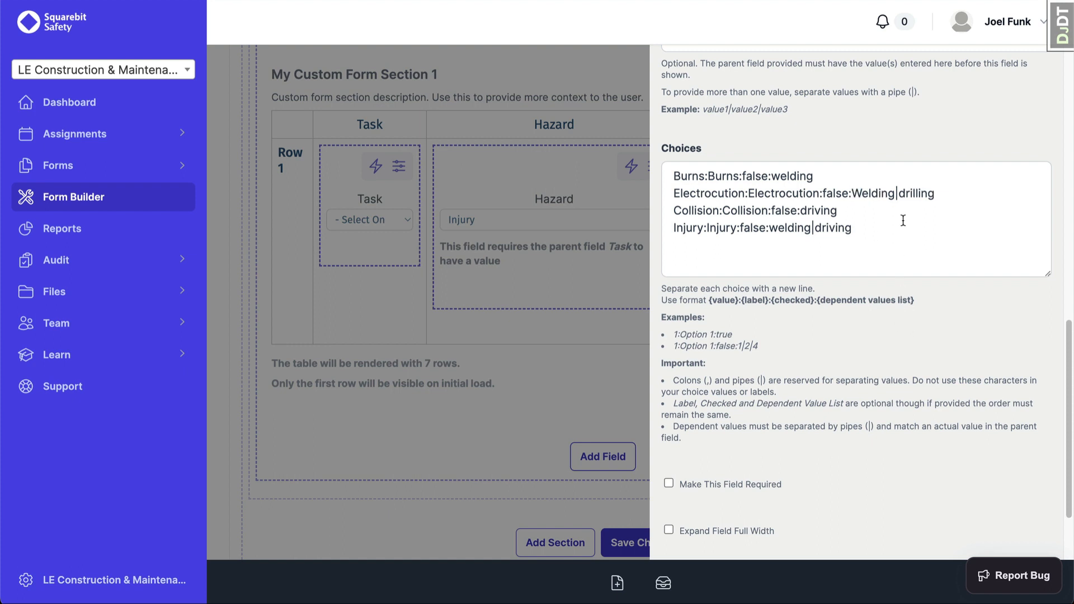
{"action": "left_click_drag", "start_coordinate": [906, 193], "coordinate": [898, 193]}
{"action": "type", "text": "D"}
{"action": "left_click_drag", "start_coordinate": [808, 210], "coordinate": [812, 228]}
{"action": "type", "text": "DD"}
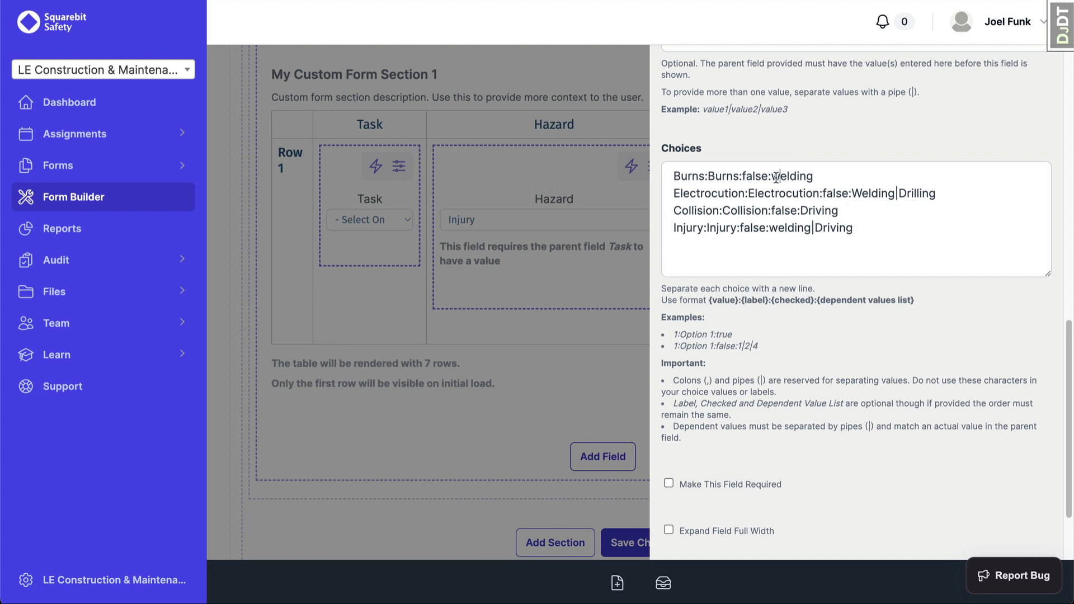
{"action": "left_click_drag", "start_coordinate": [778, 178], "coordinate": [770, 177]}
{"action": "type", "text": "W"}
{"action": "scroll", "coordinate": [873, 234], "scroll_direction": "down", "scroll_amount": 2}
{"action": "left_click", "coordinate": [894, 523]}
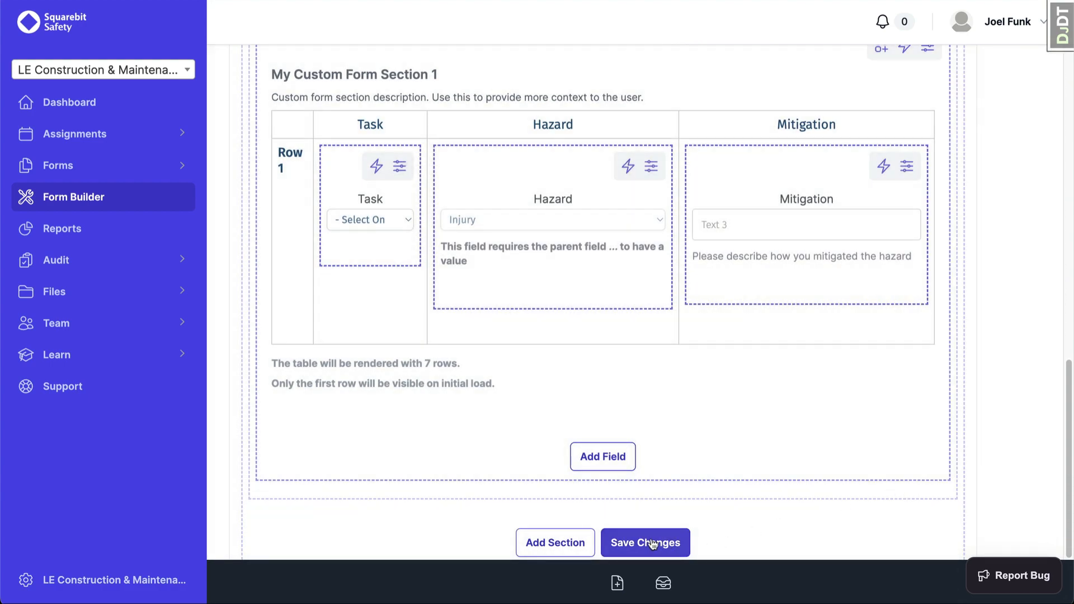
Step: Save the corrected form and publish Demo Video Form again in the custom forms list
{"action": "left_click", "coordinate": [653, 541]}
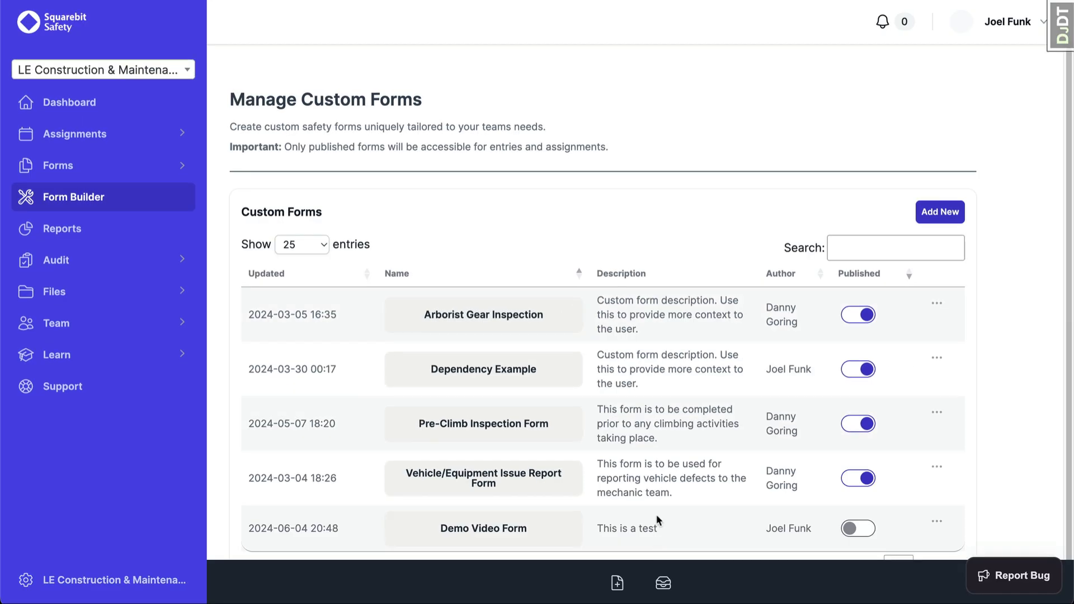
{"action": "scroll", "coordinate": [660, 512], "scroll_direction": "down", "scroll_amount": 2}
{"action": "left_click", "coordinate": [859, 440]}
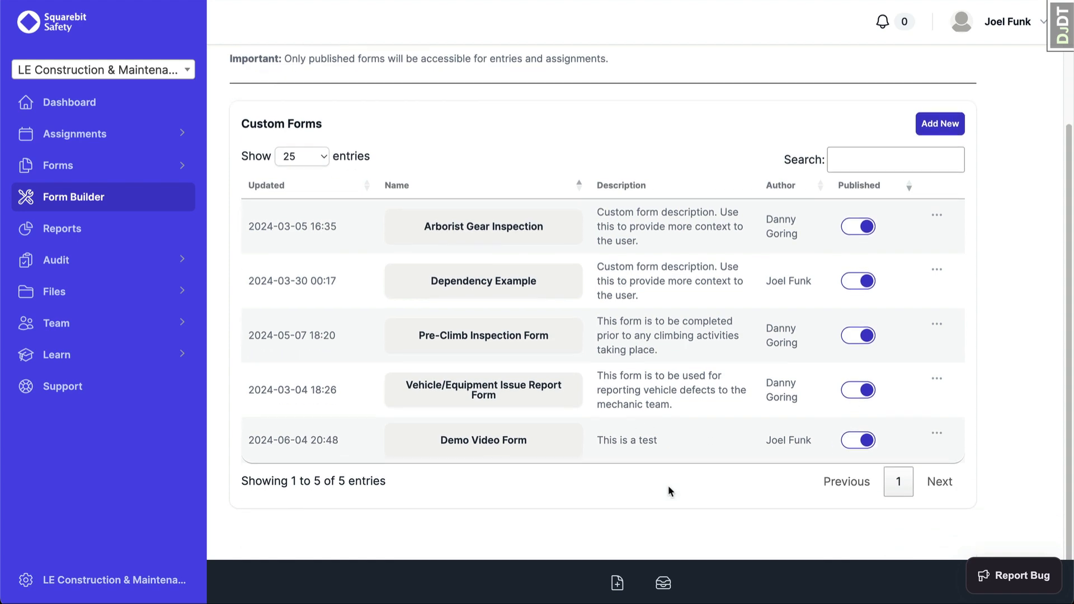
Step: Start another new entry of Demo Video Form from the unassigned forms
{"action": "left_click", "coordinate": [616, 582]}
{"action": "scroll", "coordinate": [646, 440], "scroll_direction": "down", "scroll_amount": 1}
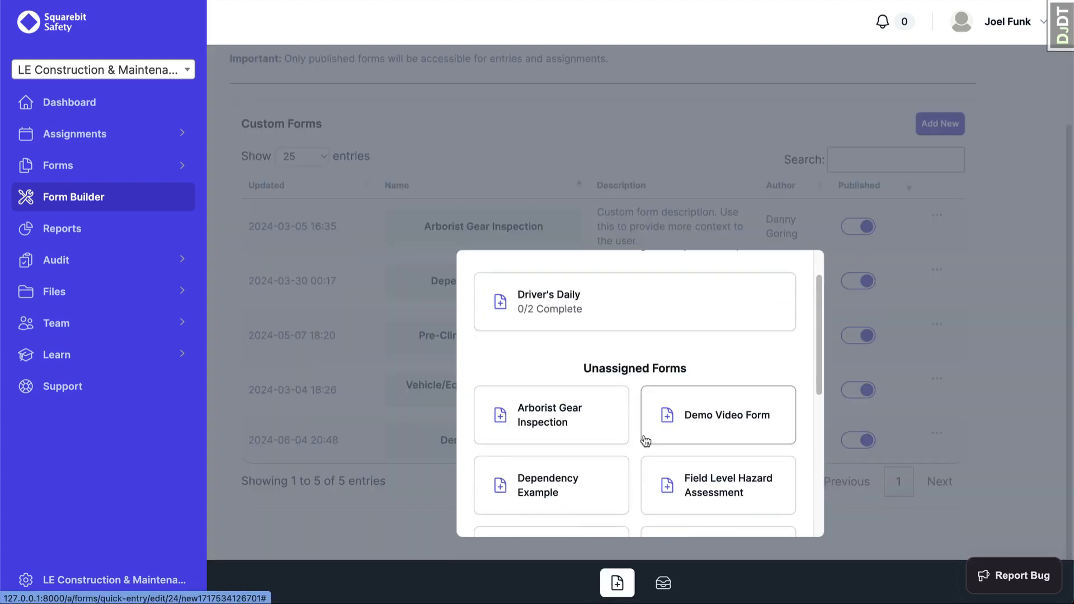
{"action": "scroll", "coordinate": [646, 440], "scroll_direction": "down", "scroll_amount": 5}
{"action": "scroll", "coordinate": [700, 386], "scroll_direction": "up", "scroll_amount": 5}
{"action": "scroll", "coordinate": [696, 389], "scroll_direction": "down", "scroll_amount": 5}
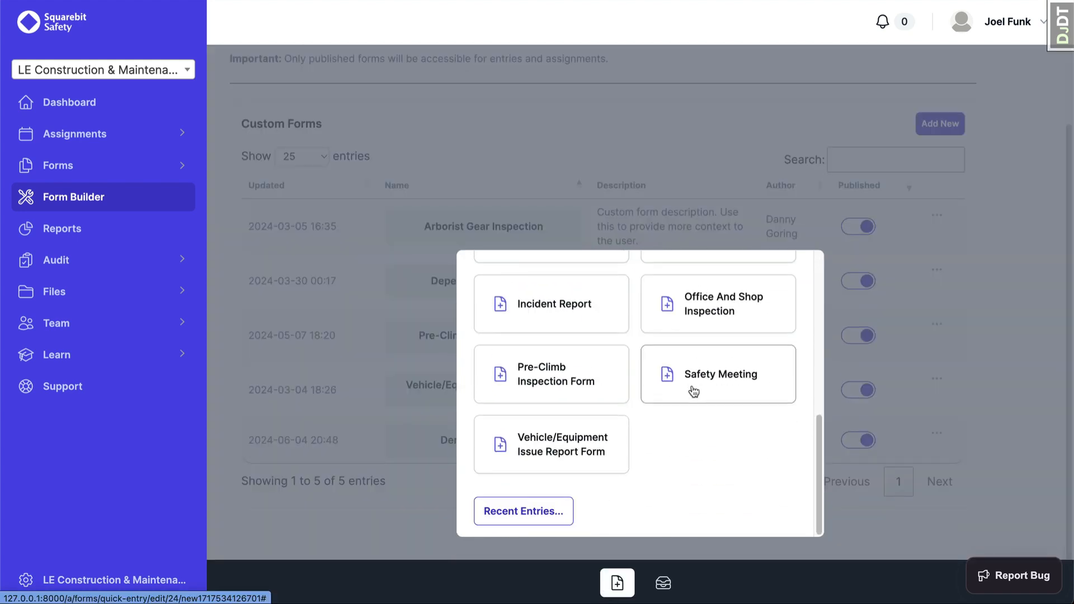
{"action": "scroll", "coordinate": [695, 388], "scroll_direction": "up", "scroll_amount": 4}
{"action": "left_click", "coordinate": [725, 364]}
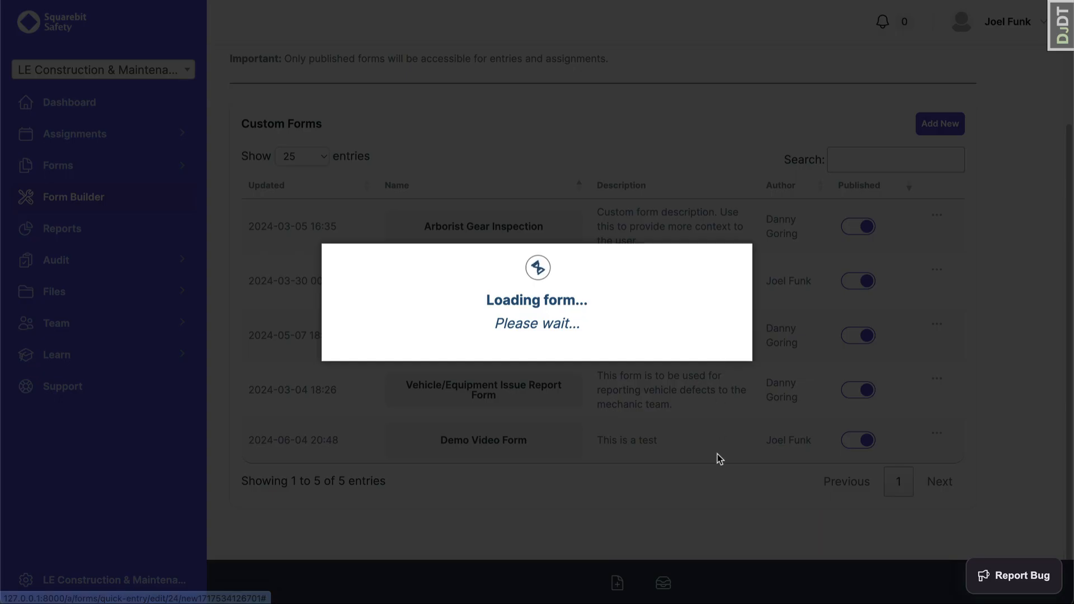
Step: In My Custom Form Section 1, set Row 1 to Drilling with Electrocution and Row 2 to Welding with Burns
{"action": "scroll", "coordinate": [617, 383], "scroll_direction": "down", "scroll_amount": 10}
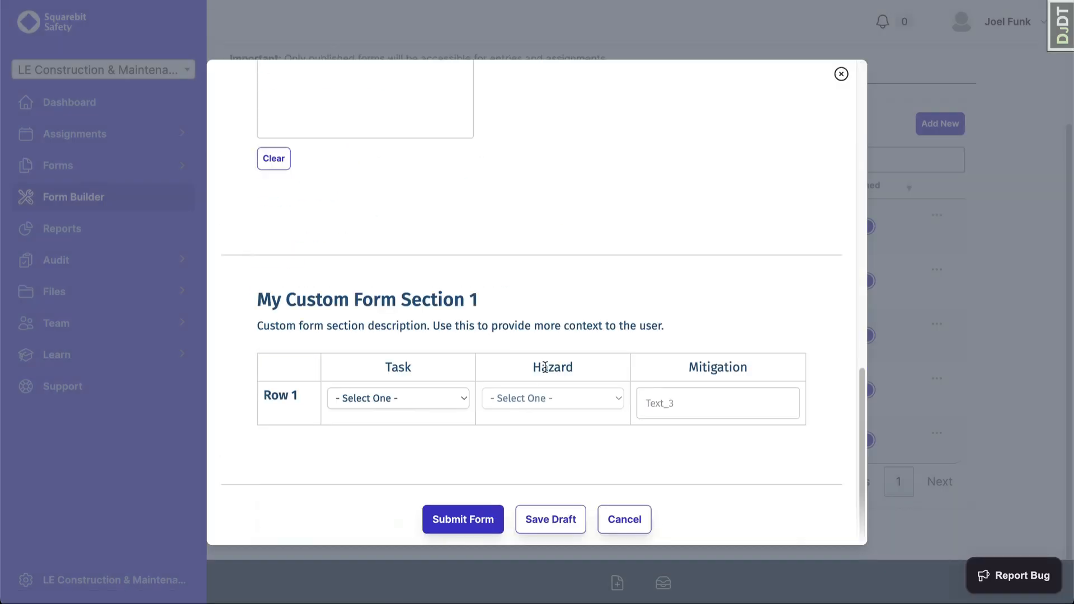
{"action": "left_click", "coordinate": [408, 394]}
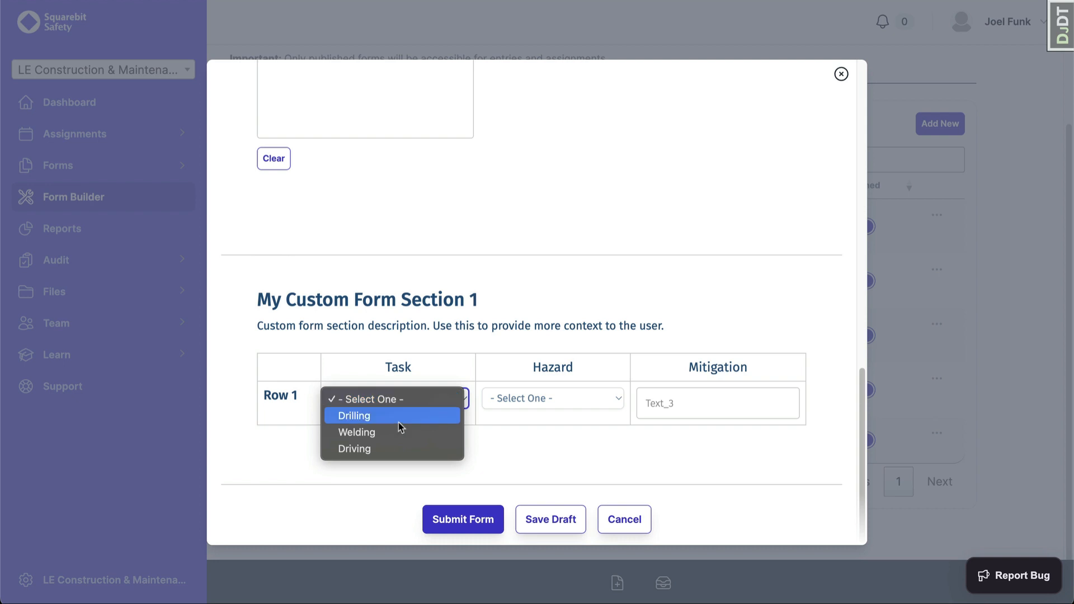
{"action": "left_click", "coordinate": [398, 420]}
{"action": "left_click", "coordinate": [523, 401]}
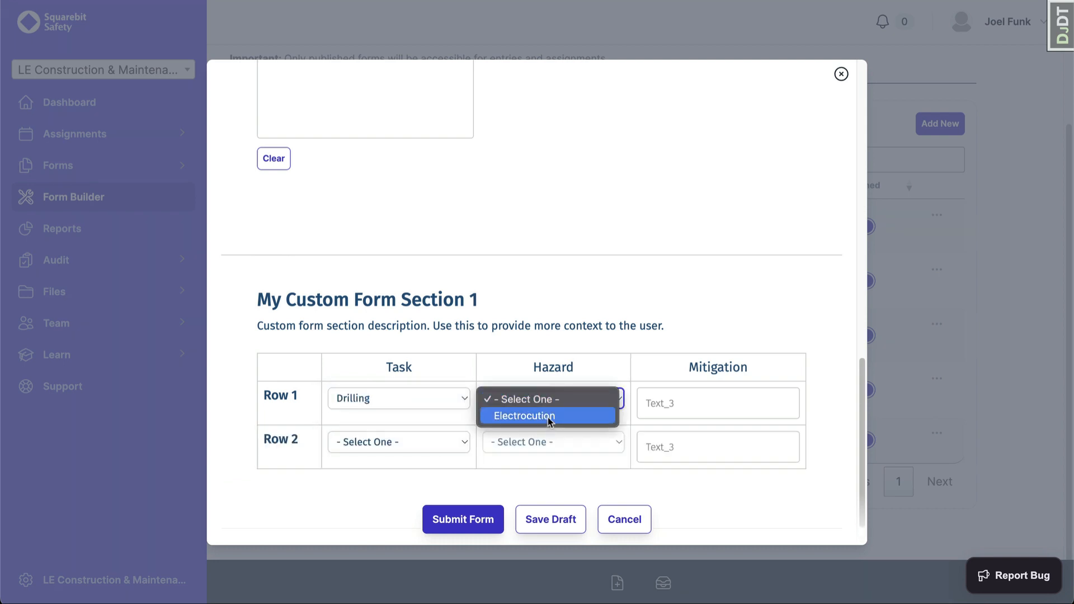
{"action": "left_click", "coordinate": [547, 415]}
{"action": "left_click", "coordinate": [391, 442]}
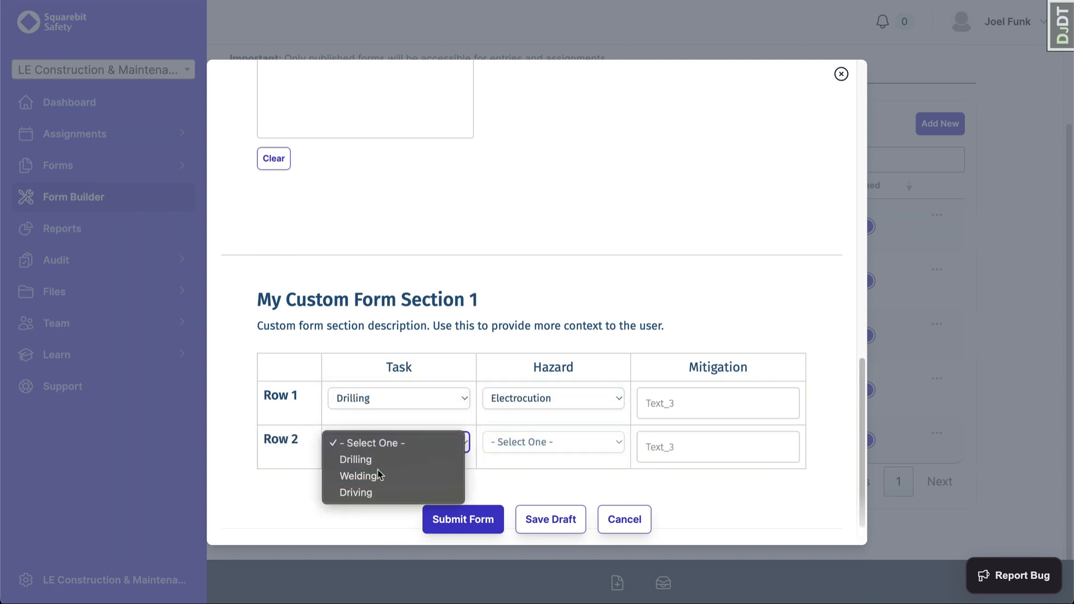
{"action": "left_click", "coordinate": [425, 476]}
{"action": "left_click", "coordinate": [556, 441]}
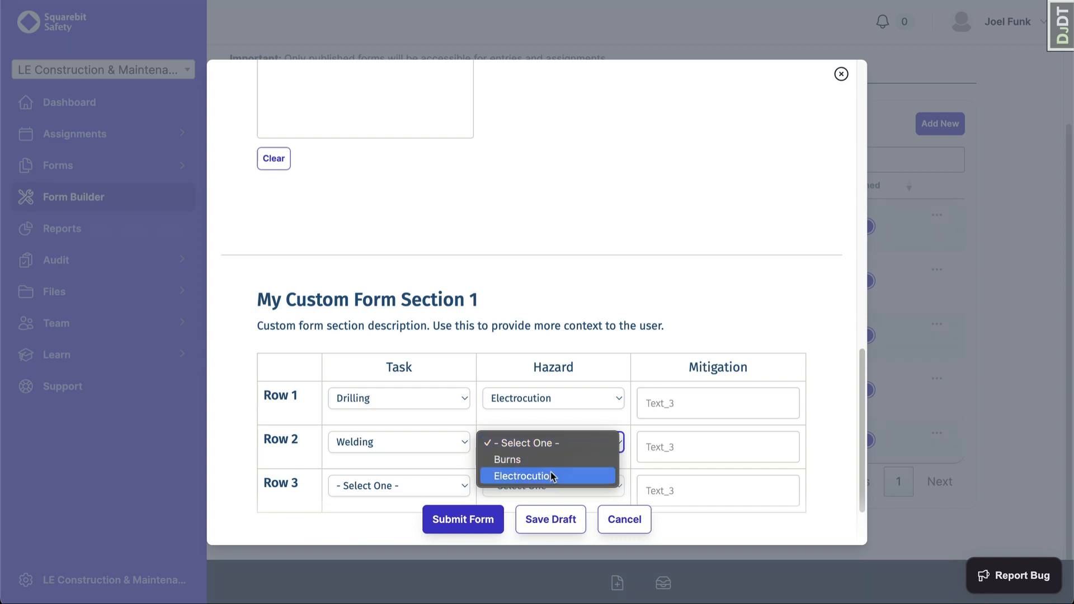
{"action": "left_click", "coordinate": [534, 460]}
Step: Set Row 3 to Driving with Collision, and discard the test entry
{"action": "scroll", "coordinate": [345, 428], "scroll_direction": "down", "scroll_amount": 1}
{"action": "scroll", "coordinate": [345, 428], "scroll_direction": "down", "scroll_amount": 1}
{"action": "left_click", "coordinate": [360, 399]}
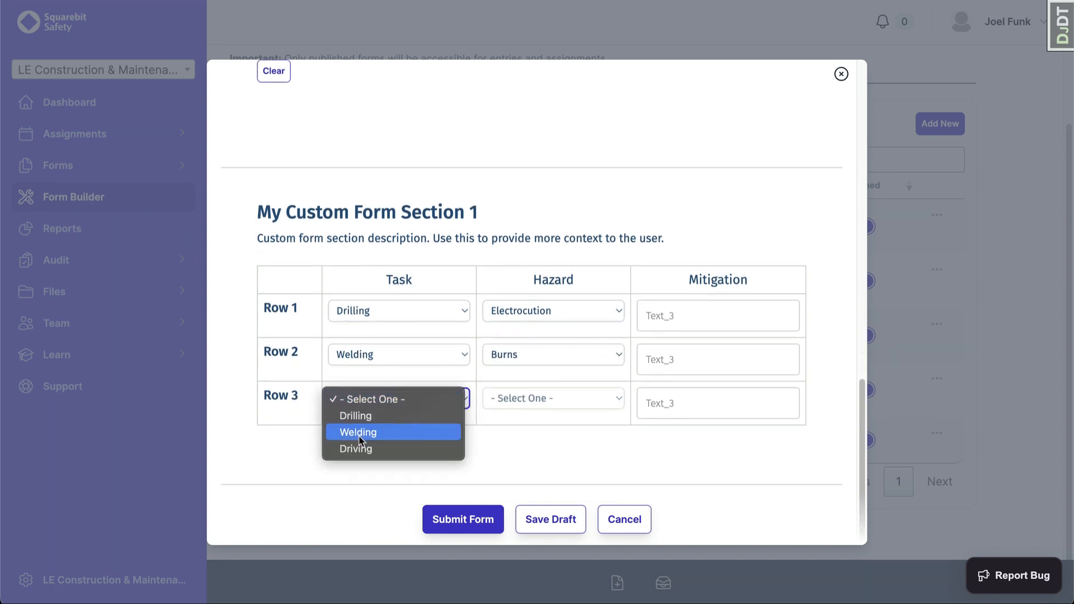
{"action": "left_click", "coordinate": [355, 448]}
{"action": "left_click", "coordinate": [542, 397]}
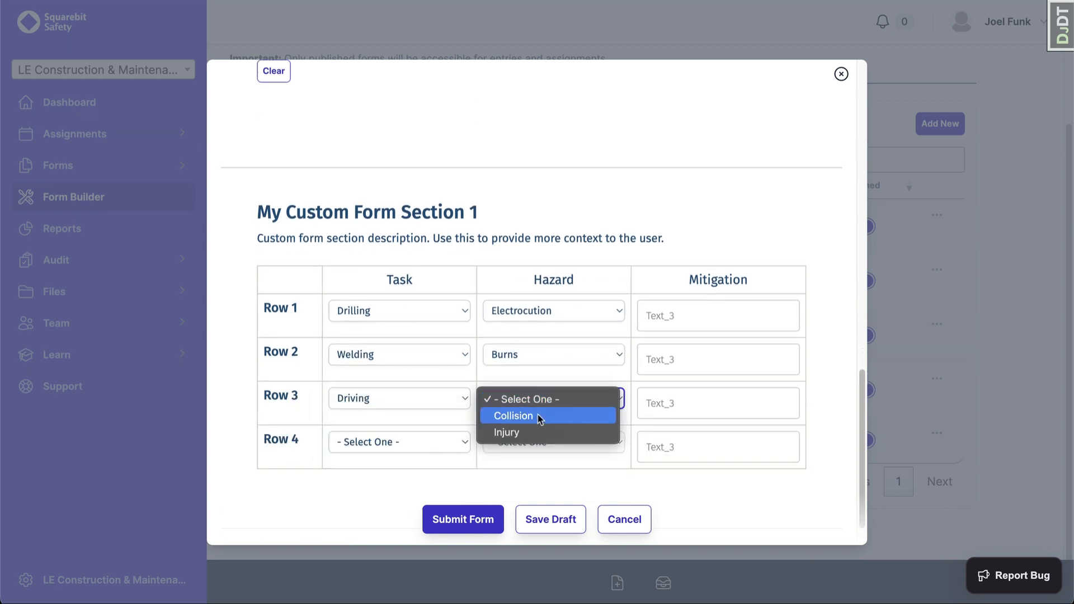
{"action": "left_click", "coordinate": [513, 416]}
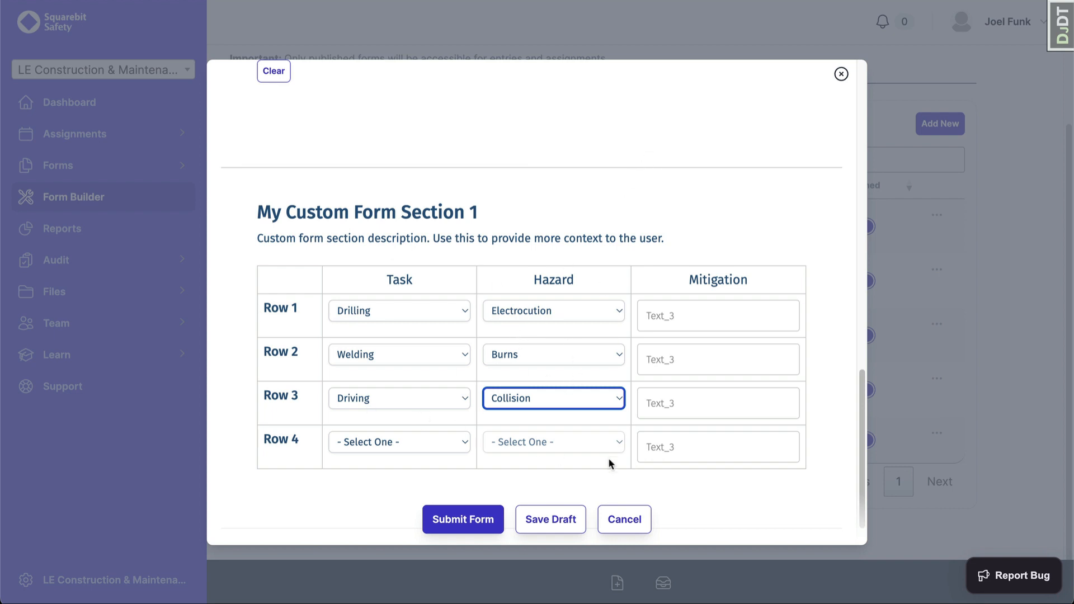
{"action": "left_click", "coordinate": [624, 529]}
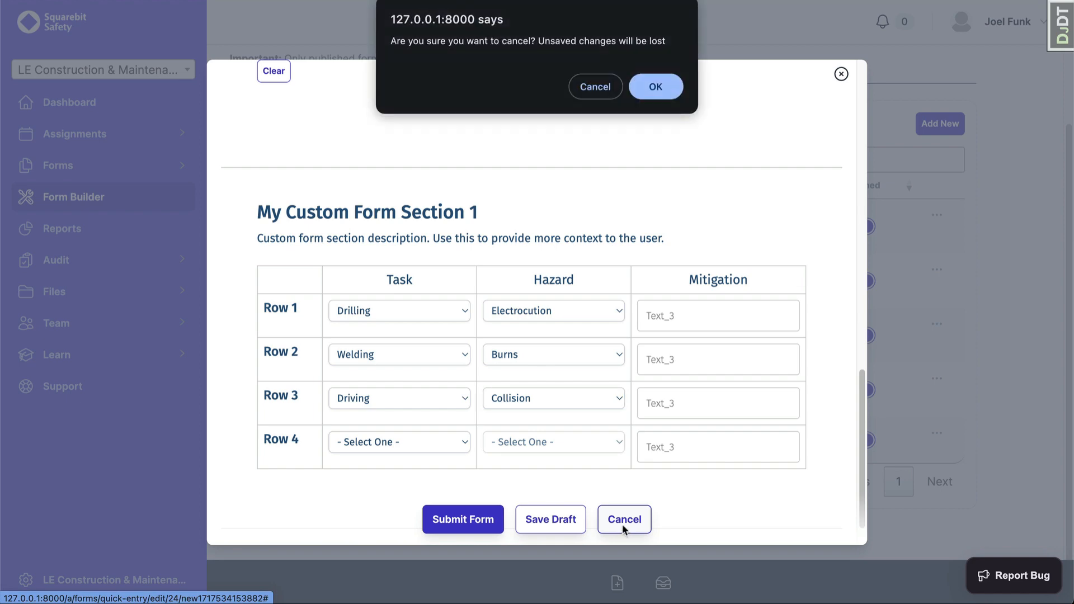
{"action": "left_click", "coordinate": [641, 85]}
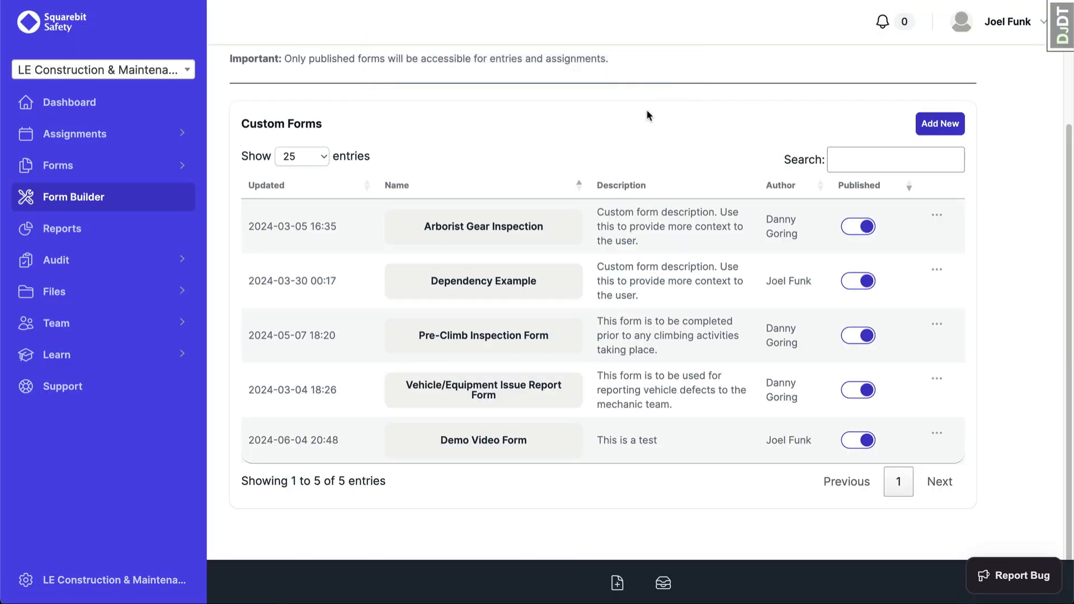
Step: Reopen Demo Video Form for editing and add a Default section containing a Repeater field below the table section
{"action": "left_click", "coordinate": [492, 441]}
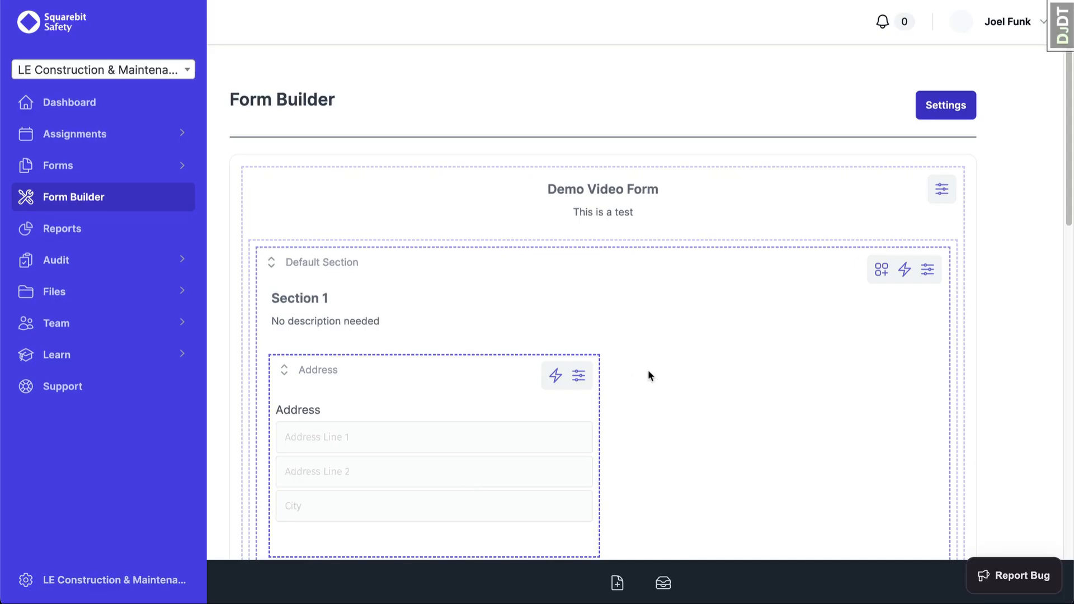
{"action": "scroll", "coordinate": [650, 368], "scroll_direction": "down", "scroll_amount": 15}
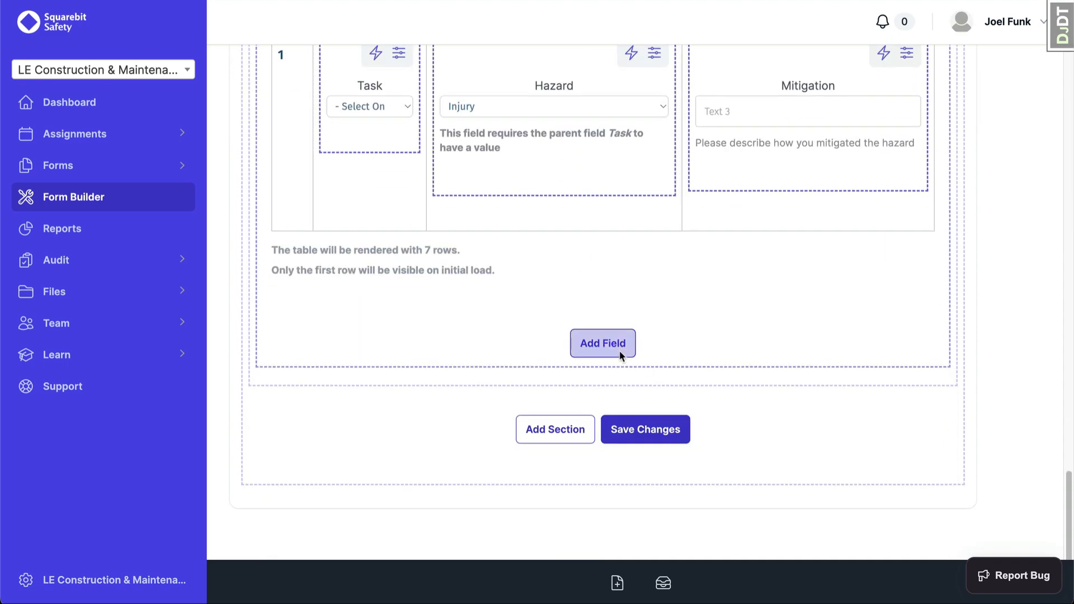
{"action": "left_click", "coordinate": [552, 435]}
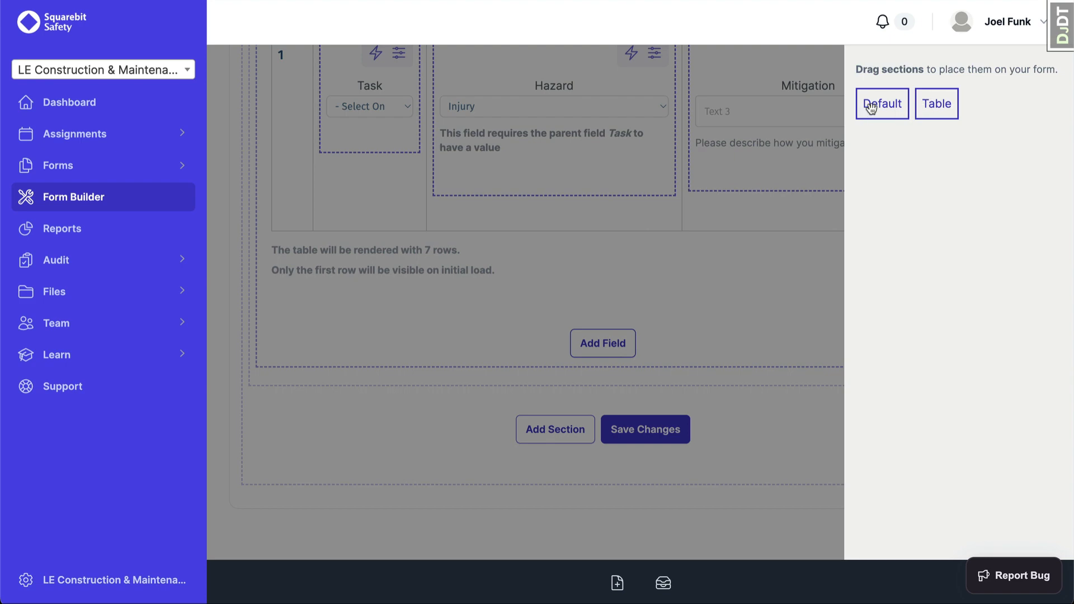
{"action": "left_click_drag", "start_coordinate": [869, 107], "coordinate": [599, 380]}
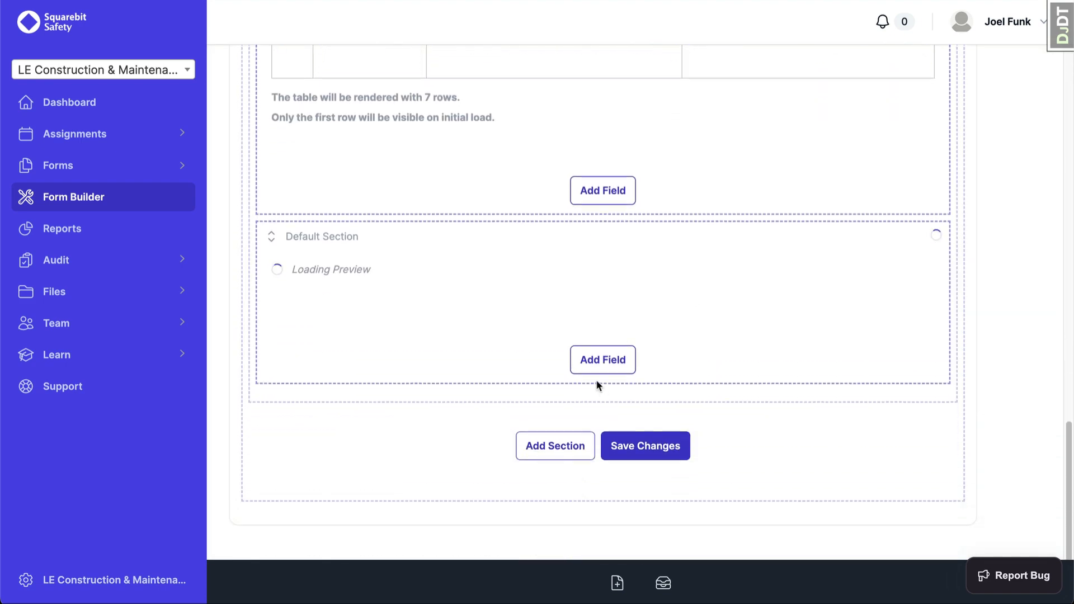
{"action": "left_click", "coordinate": [604, 403]}
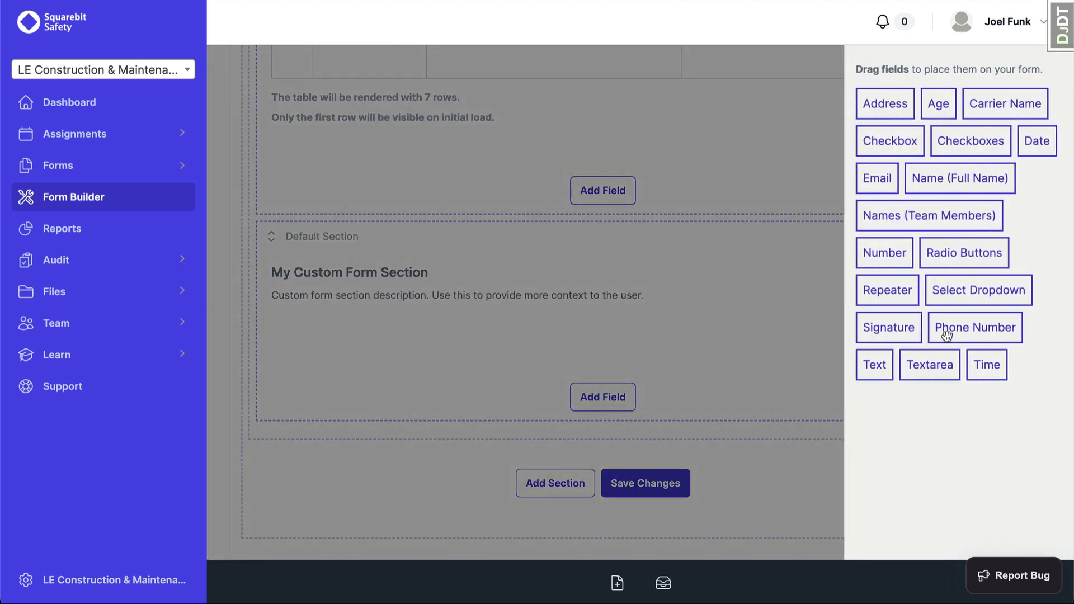
{"action": "left_click_drag", "start_coordinate": [895, 311], "coordinate": [640, 425]}
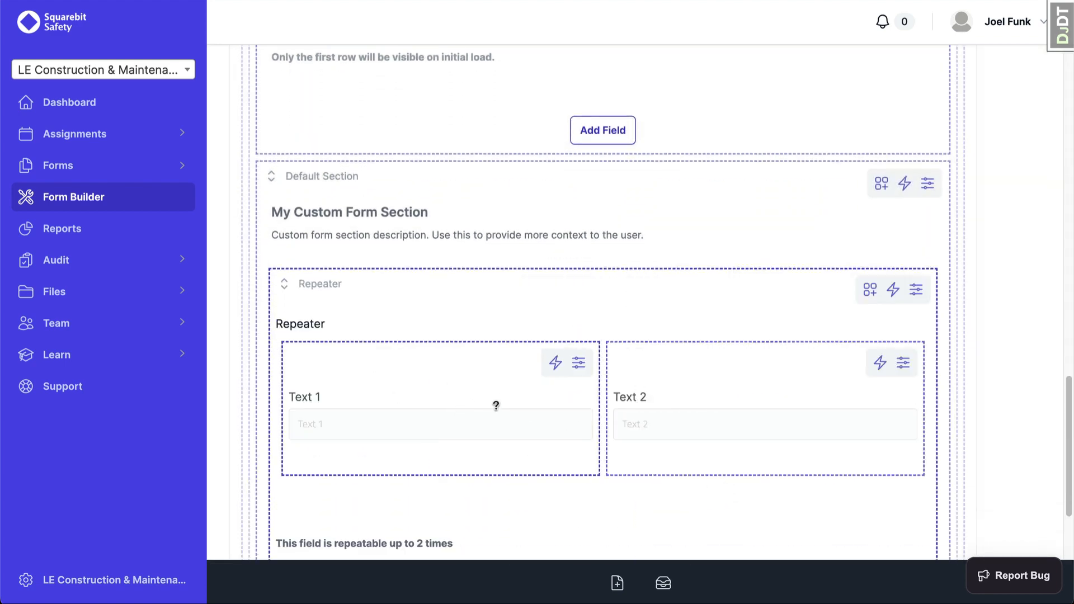
Step: Configure the Repeater in the new Default section with a Fields Count of 3 and a Repeat Max of 5
{"action": "scroll", "coordinate": [494, 404], "scroll_direction": "down", "scroll_amount": 1}
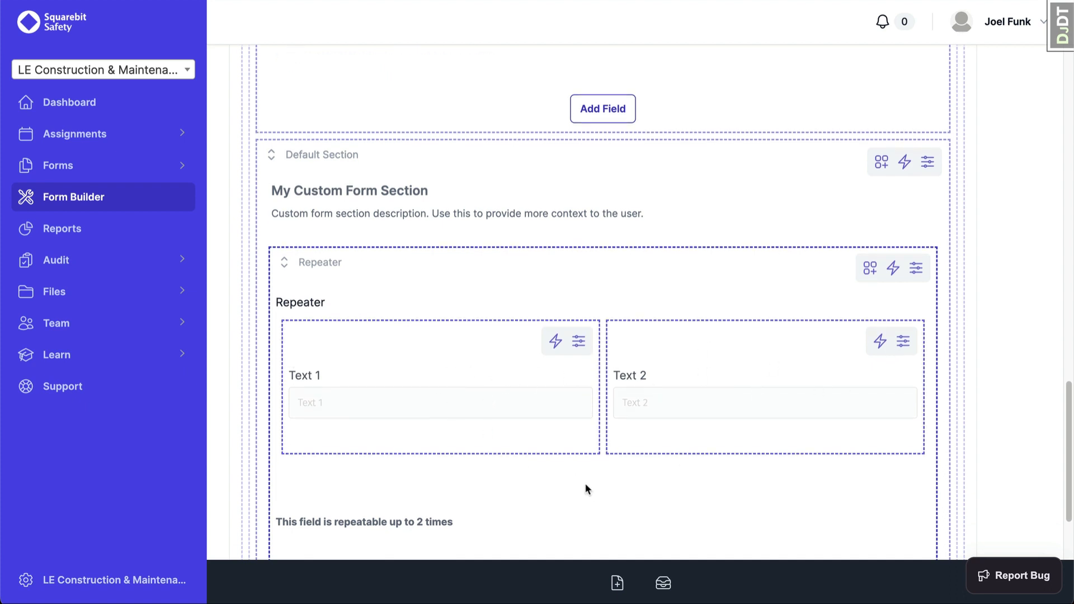
{"action": "scroll", "coordinate": [585, 487], "scroll_direction": "down", "scroll_amount": 2}
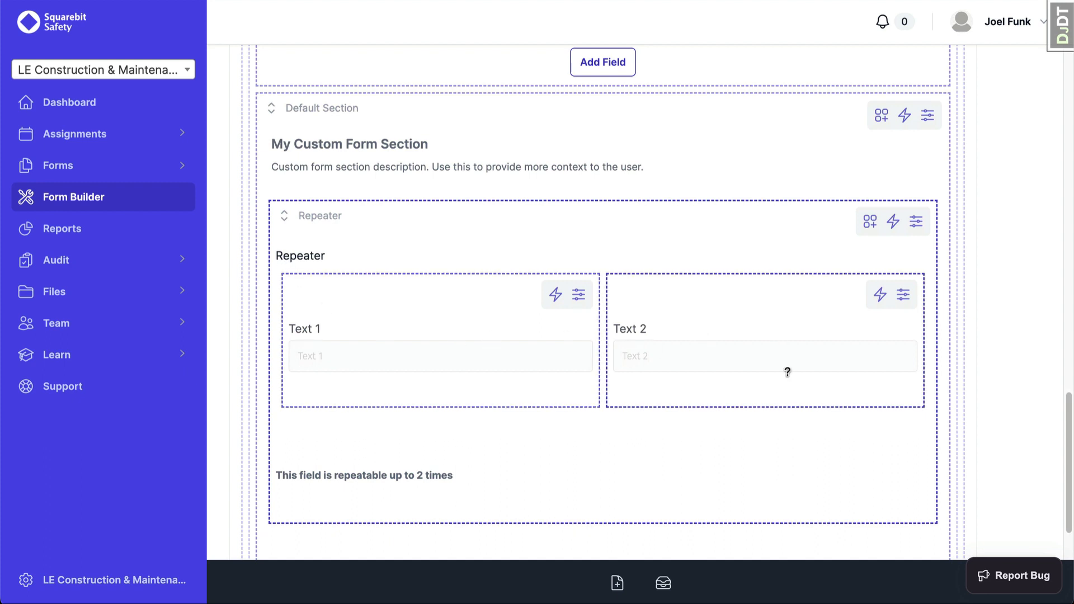
{"action": "left_click", "coordinate": [917, 224]}
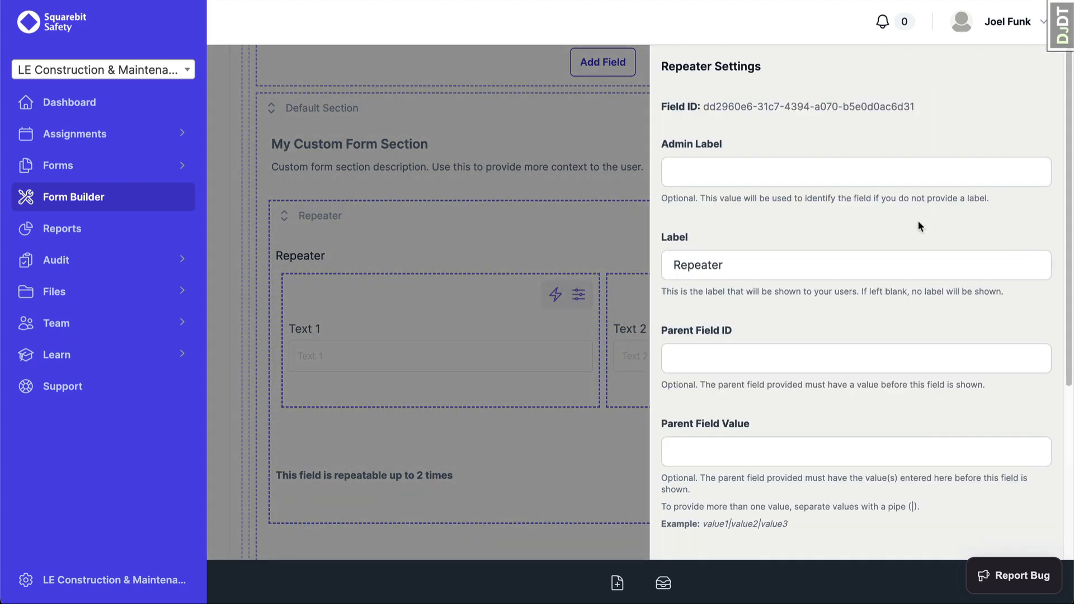
{"action": "scroll", "coordinate": [835, 407], "scroll_direction": "down", "scroll_amount": 5}
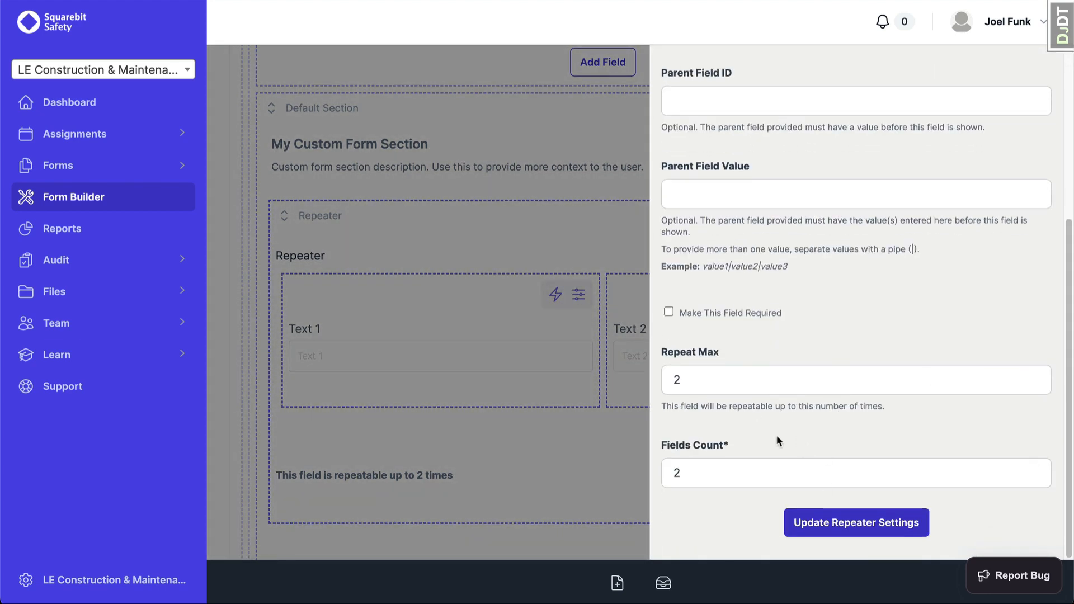
{"action": "left_click", "coordinate": [1033, 470]}
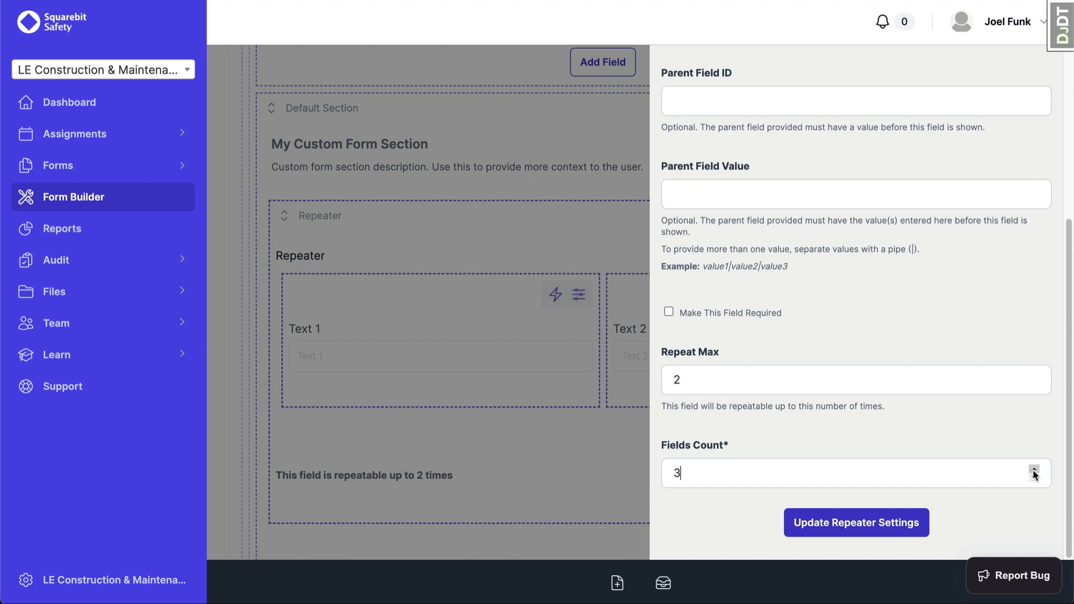
{"action": "double_click", "coordinate": [1029, 376]}
{"action": "left_click", "coordinate": [838, 531]}
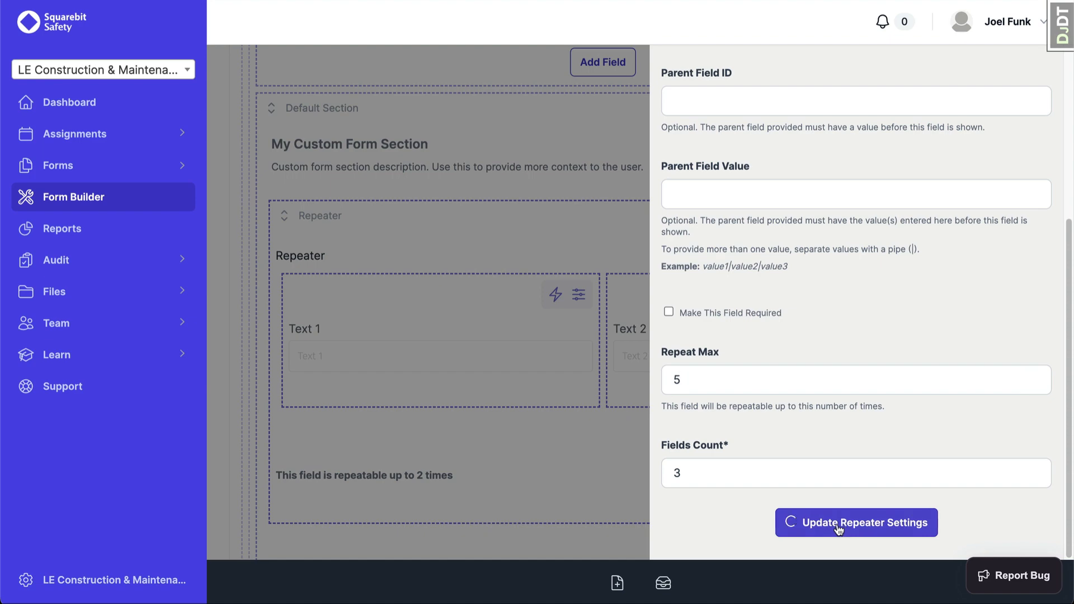
Step: Replace the Repeater's Text 1, Text 2 and Text 3 placeholders with Name (Full Name), Signature and Date fields respectively
{"action": "scroll", "coordinate": [637, 356], "scroll_direction": "down", "scroll_amount": 2}
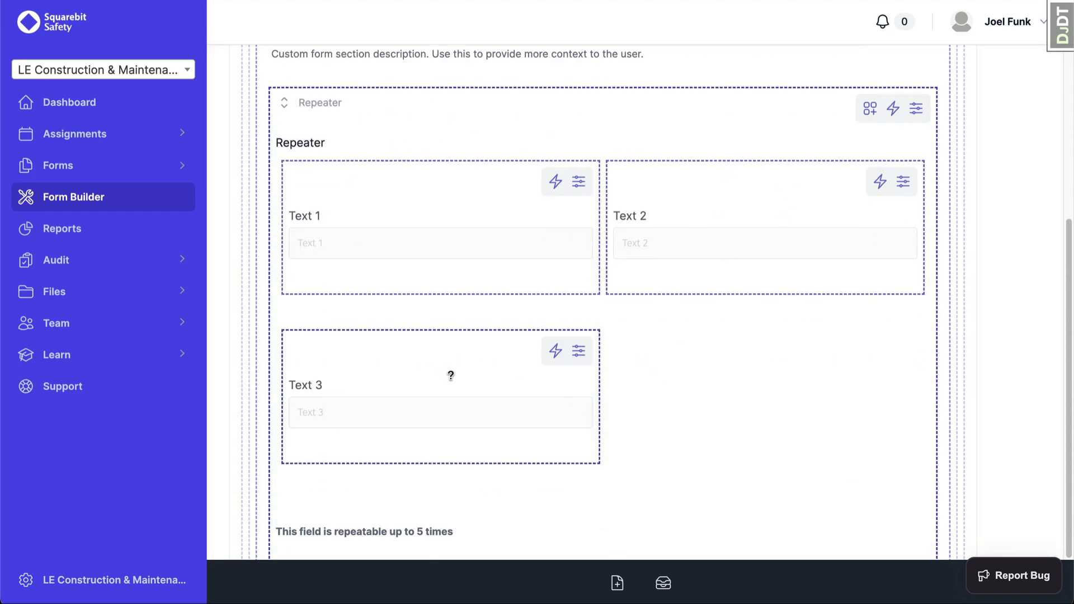
{"action": "scroll", "coordinate": [441, 401], "scroll_direction": "down", "scroll_amount": 1}
{"action": "scroll", "coordinate": [304, 418], "scroll_direction": "down", "scroll_amount": 2}
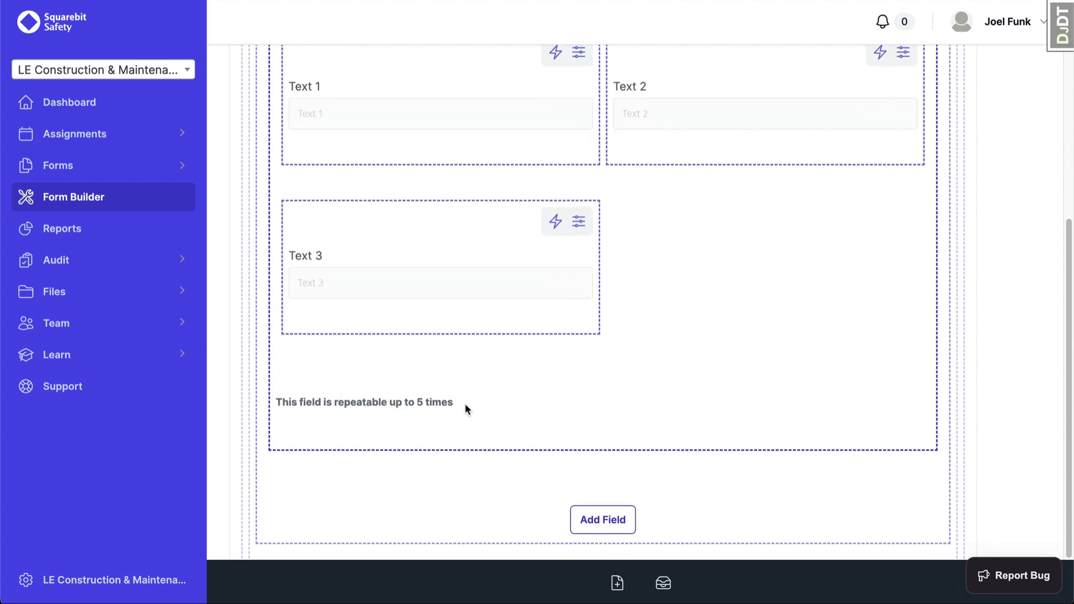
{"action": "scroll", "coordinate": [738, 381], "scroll_direction": "up", "scroll_amount": 2}
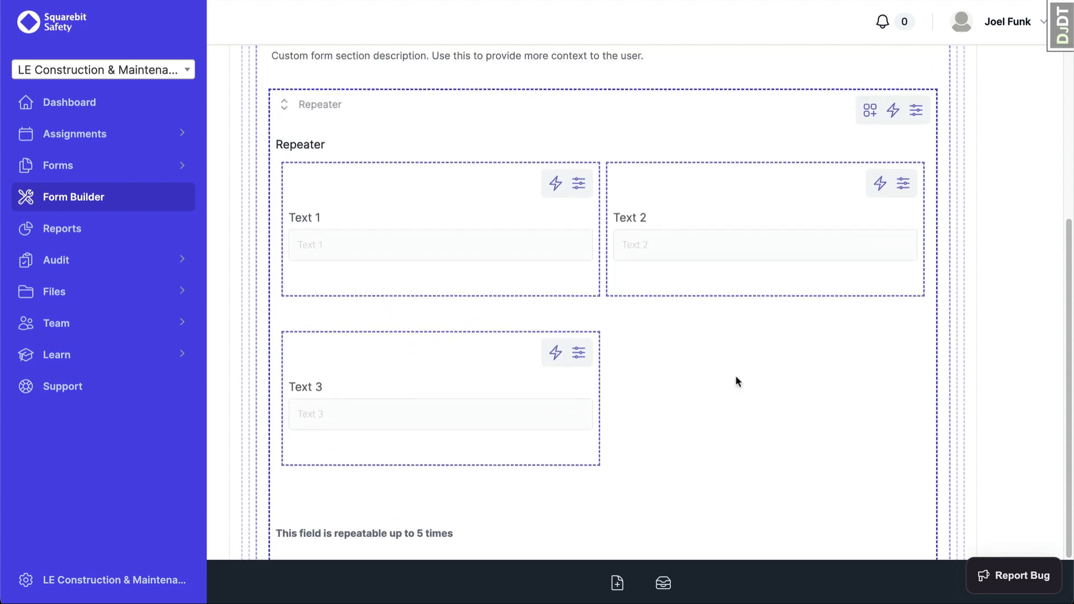
{"action": "left_click", "coordinate": [870, 112]}
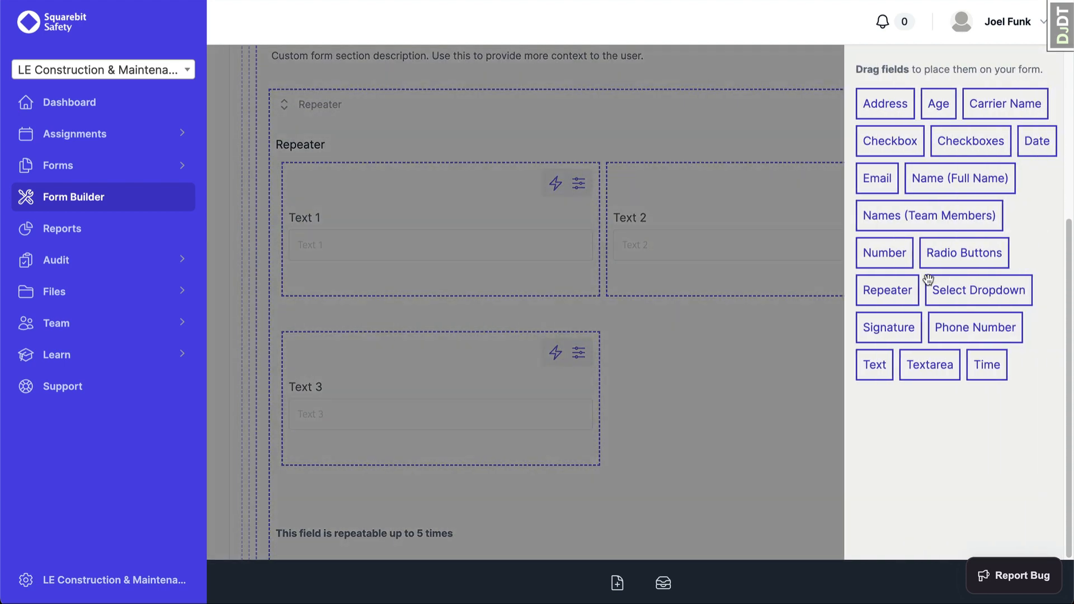
{"action": "left_click_drag", "start_coordinate": [939, 182], "coordinate": [492, 263]}
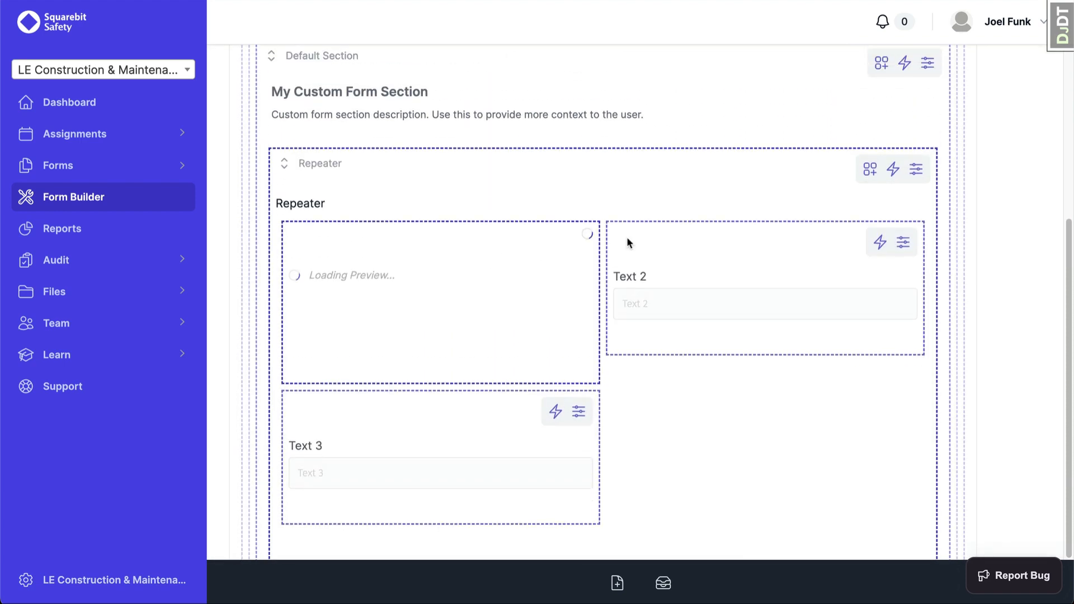
{"action": "left_click", "coordinate": [870, 170]}
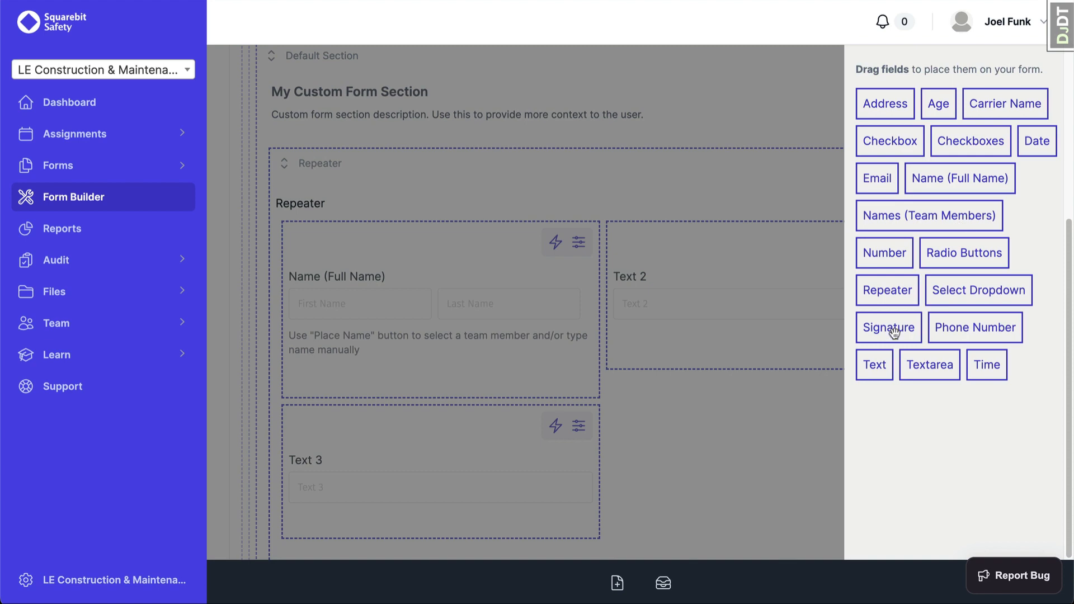
{"action": "mouse_move", "coordinate": [892, 328]}
{"action": "left_mouse_down"}
{"action": "mouse_move", "coordinate": [719, 335]}
{"action": "mouse_move", "coordinate": [804, 246]}
{"action": "left_mouse_up"}
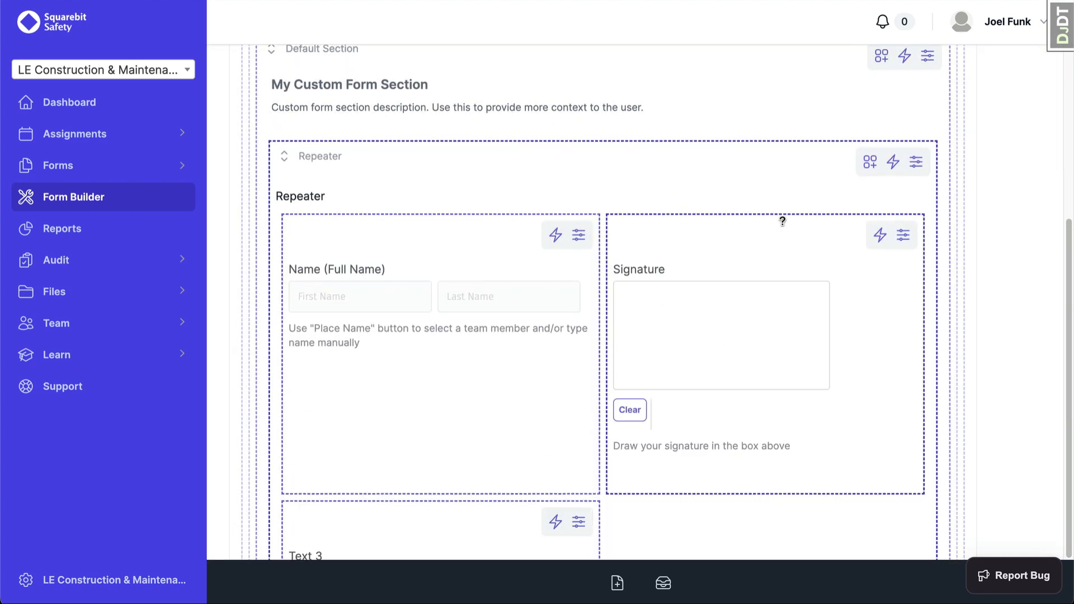
{"action": "left_click", "coordinate": [870, 162]}
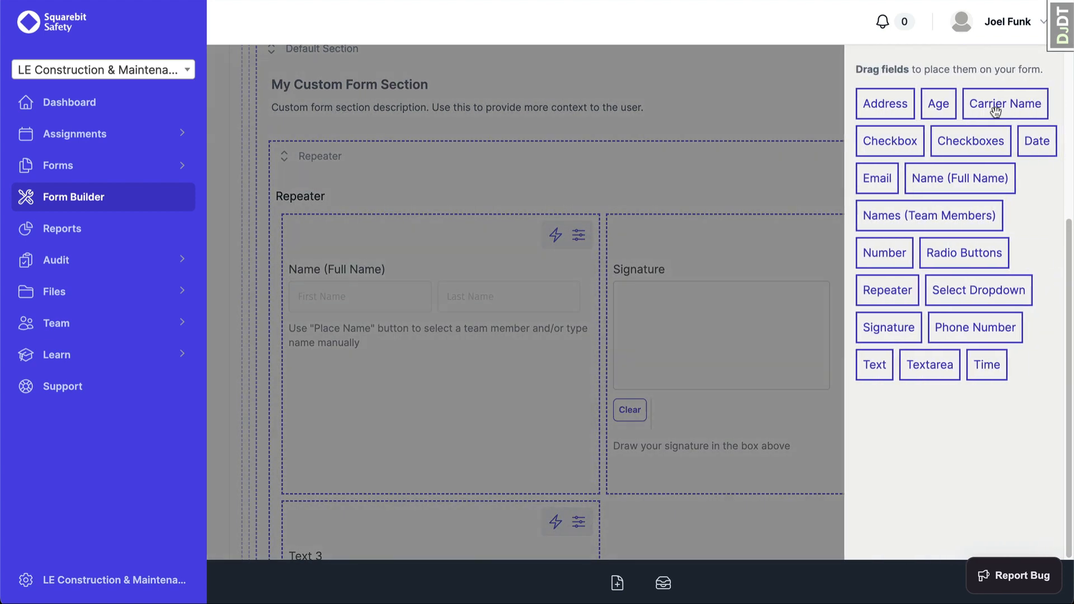
{"action": "left_click_drag", "start_coordinate": [1036, 141], "coordinate": [413, 537]}
{"action": "scroll", "coordinate": [575, 438], "scroll_direction": "down", "scroll_amount": 4}
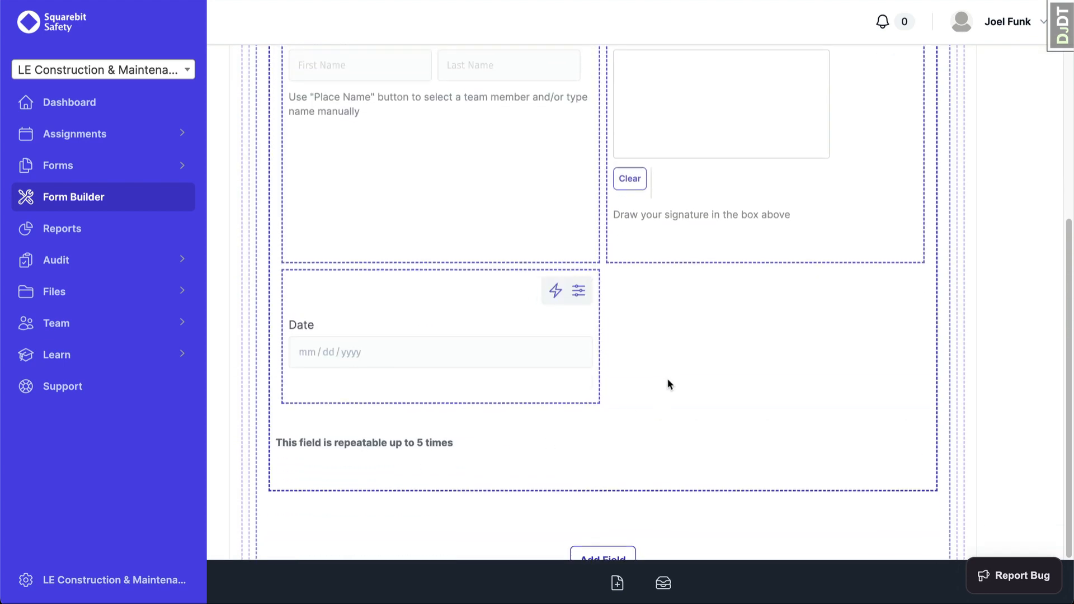
Step: Change the label of the Repeater's Name (Full Name) field to Worker Name and update its settings
{"action": "scroll", "coordinate": [663, 375], "scroll_direction": "up", "scroll_amount": 1}
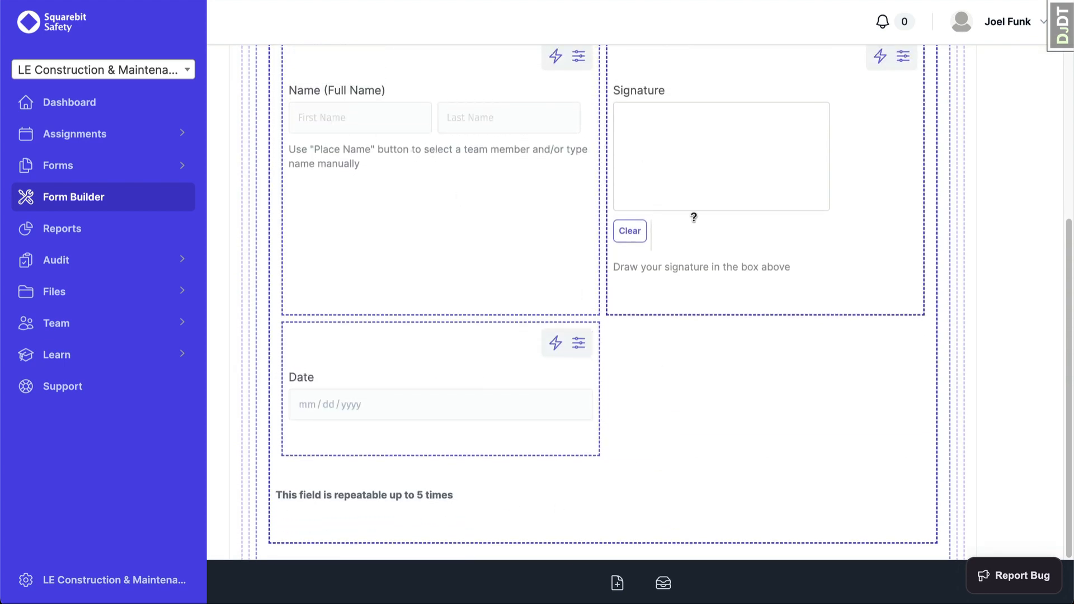
{"action": "scroll", "coordinate": [447, 403], "scroll_direction": "up", "scroll_amount": 1}
{"action": "scroll", "coordinate": [447, 402], "scroll_direction": "up", "scroll_amount": 5}
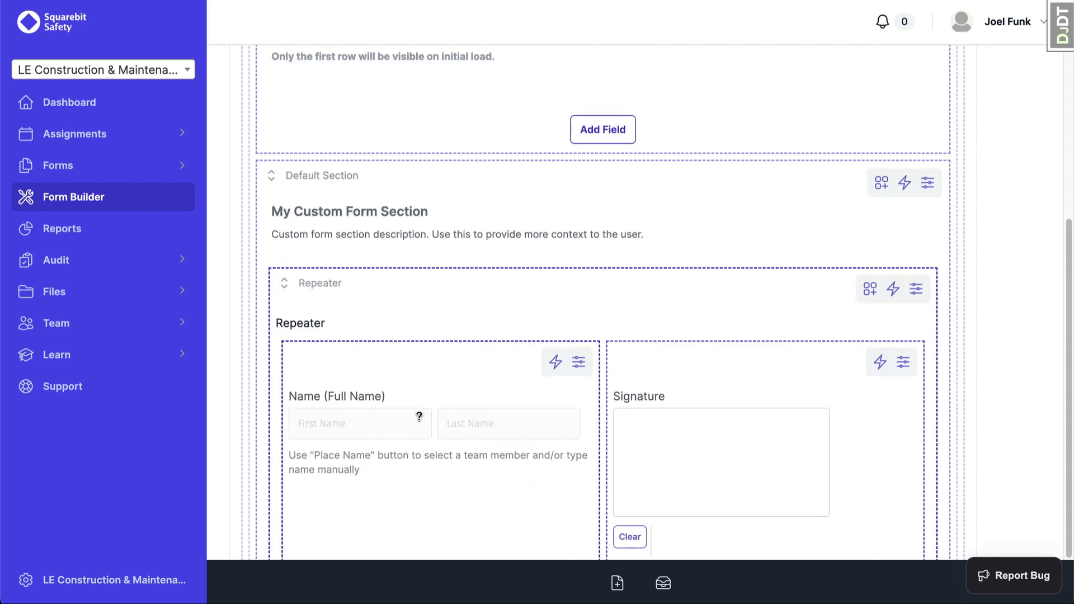
{"action": "left_click", "coordinate": [578, 361]}
{"action": "left_click_drag", "start_coordinate": [792, 265], "coordinate": [500, 260]}
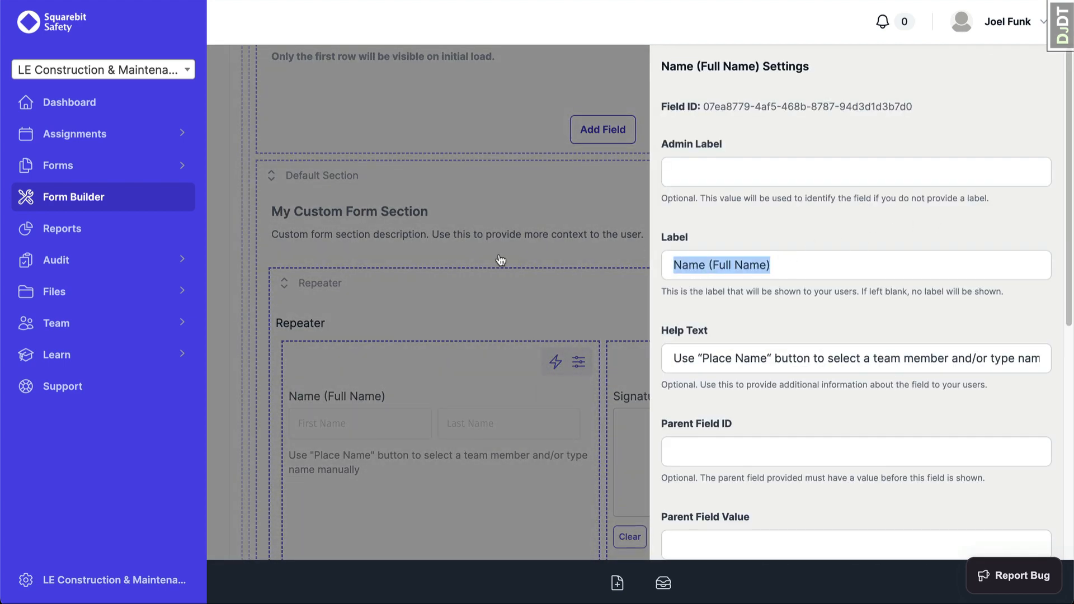
{"action": "type", "text": "Worker Name"}
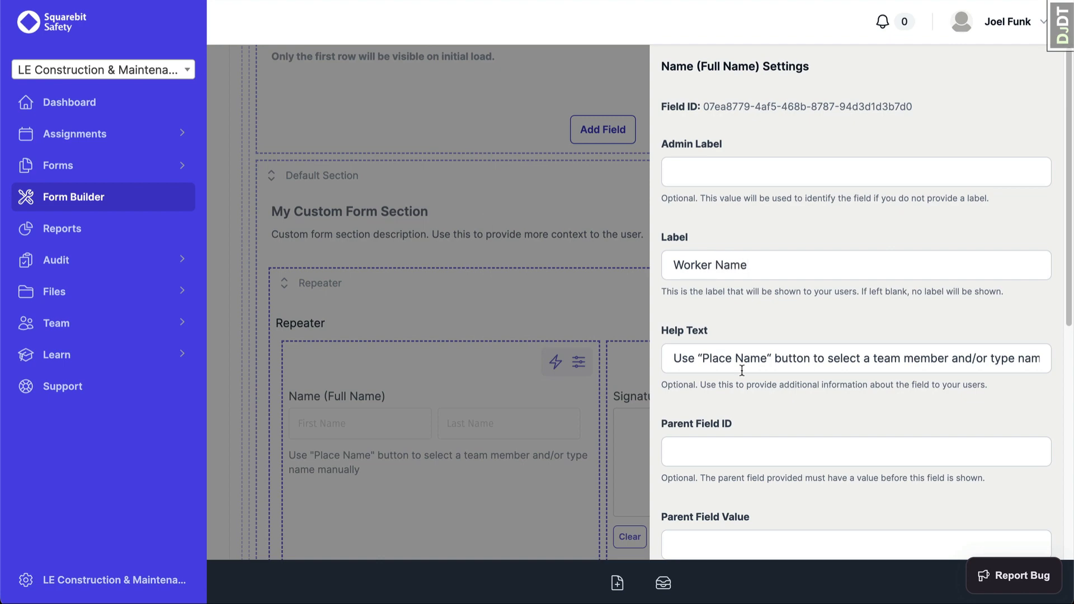
{"action": "scroll", "coordinate": [819, 478], "scroll_direction": "down", "scroll_amount": 7}
{"action": "left_click", "coordinate": [826, 522]}
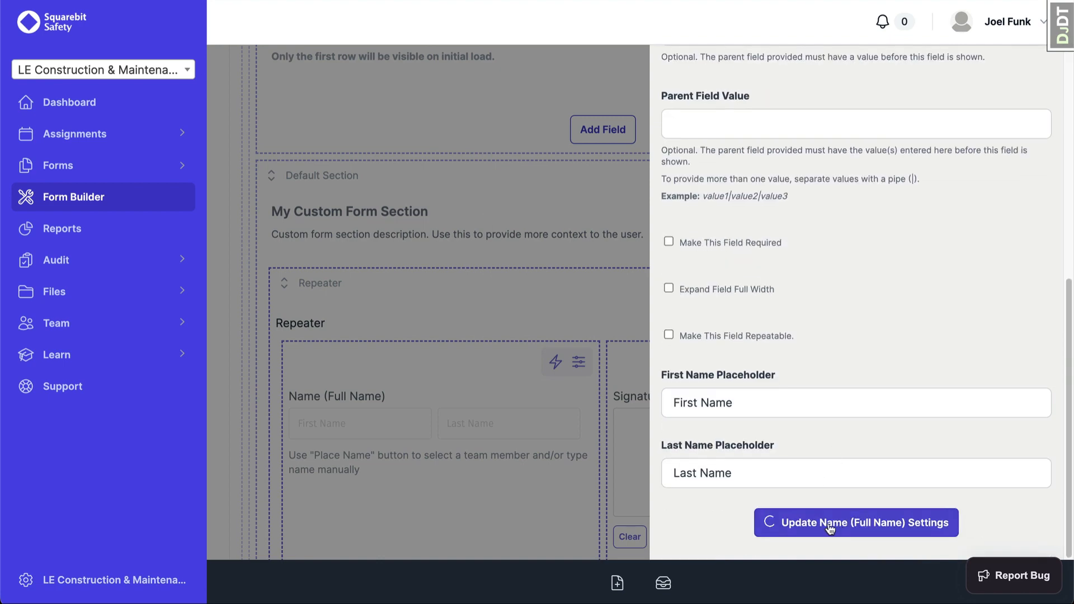
Step: Save the form changes and publish Demo Video Form in the custom forms list
{"action": "scroll", "coordinate": [582, 398], "scroll_direction": "down", "scroll_amount": 10}
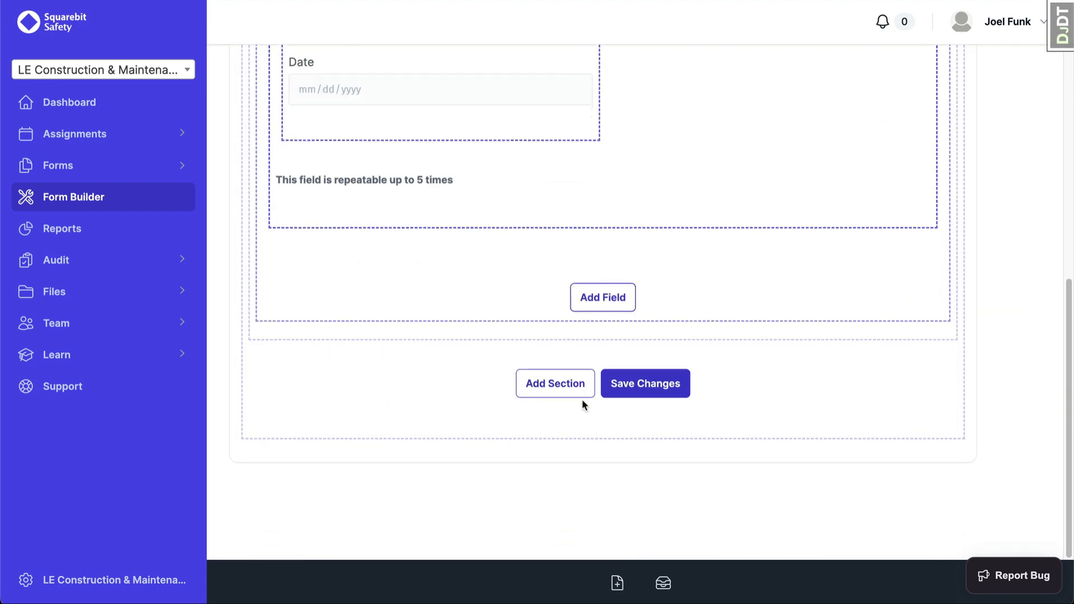
{"action": "left_click", "coordinate": [646, 390]}
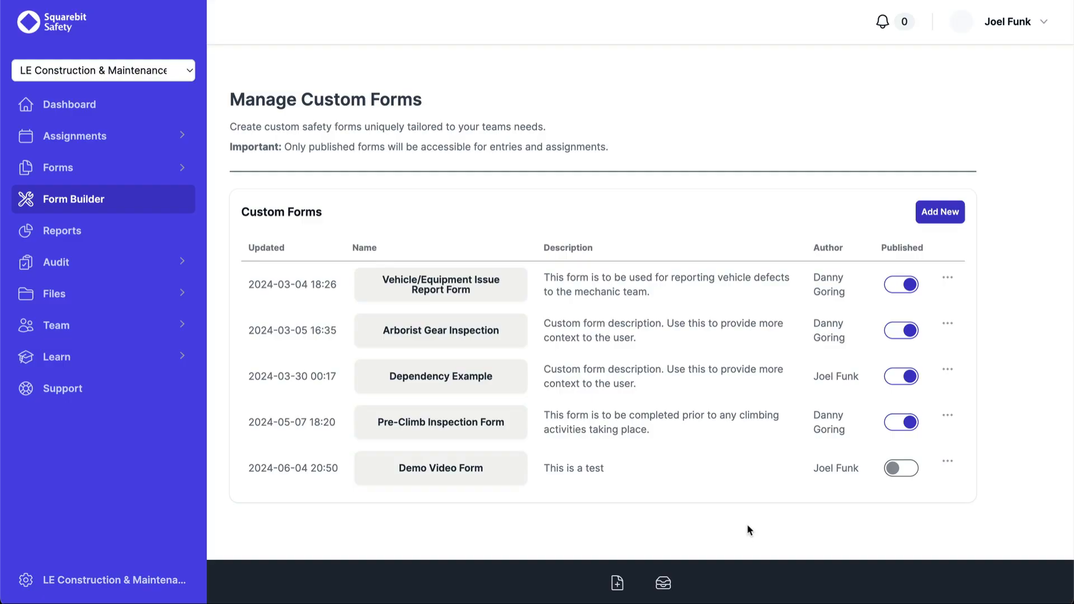
{"action": "scroll", "coordinate": [748, 498], "scroll_direction": "down", "scroll_amount": 2}
{"action": "left_click", "coordinate": [843, 441]}
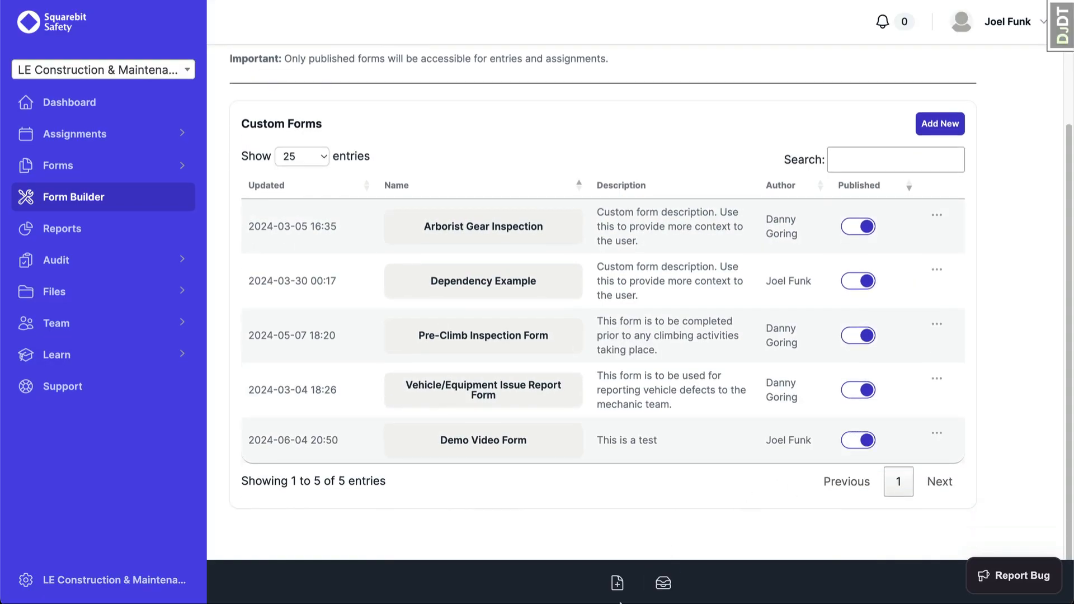
Step: Start a new test entry of Demo Video Form from the unassigned forms
{"action": "left_click", "coordinate": [617, 583]}
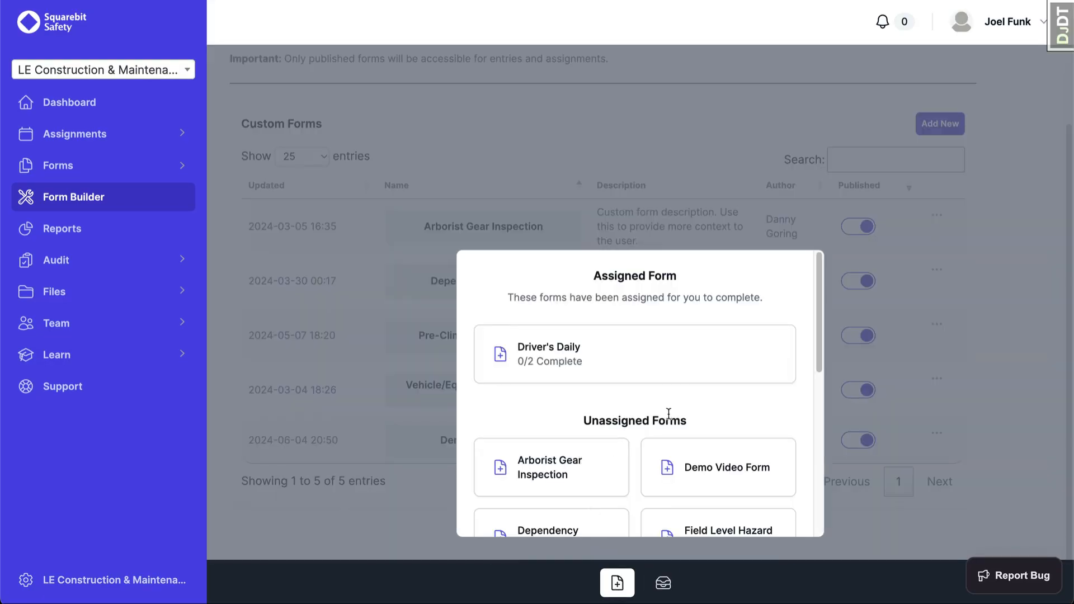
{"action": "scroll", "coordinate": [643, 391], "scroll_direction": "down", "scroll_amount": 4}
{"action": "left_click", "coordinate": [717, 336]}
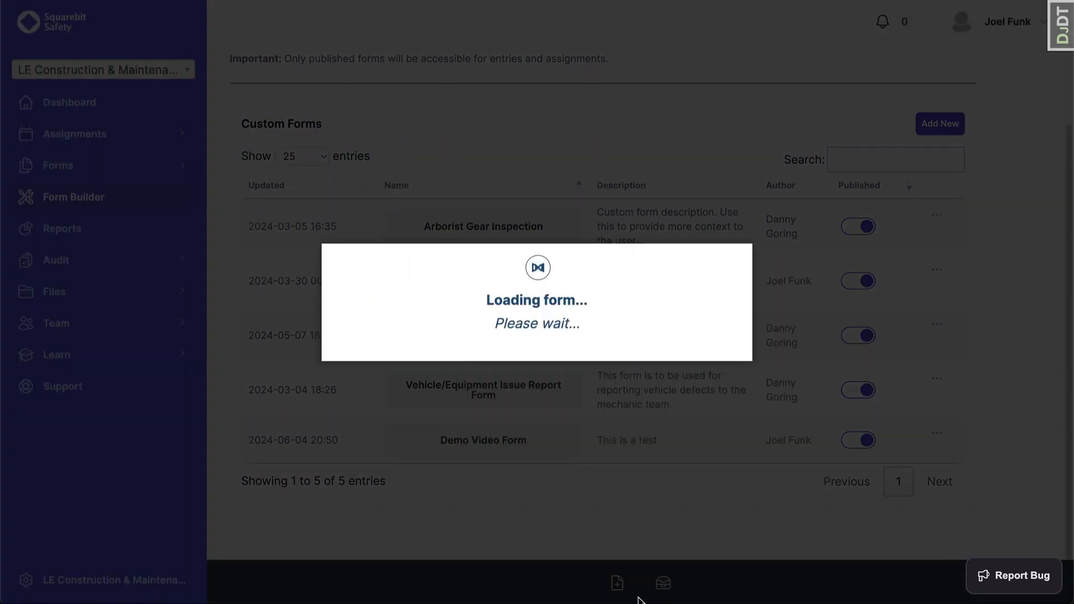
Step: Examine the Worker Name, Signature and Date repeater fields in My Custom Form Section 2
{"action": "scroll", "coordinate": [558, 335], "scroll_direction": "down", "scroll_amount": 10}
{"action": "scroll", "coordinate": [558, 374], "scroll_direction": "up", "scroll_amount": 4}
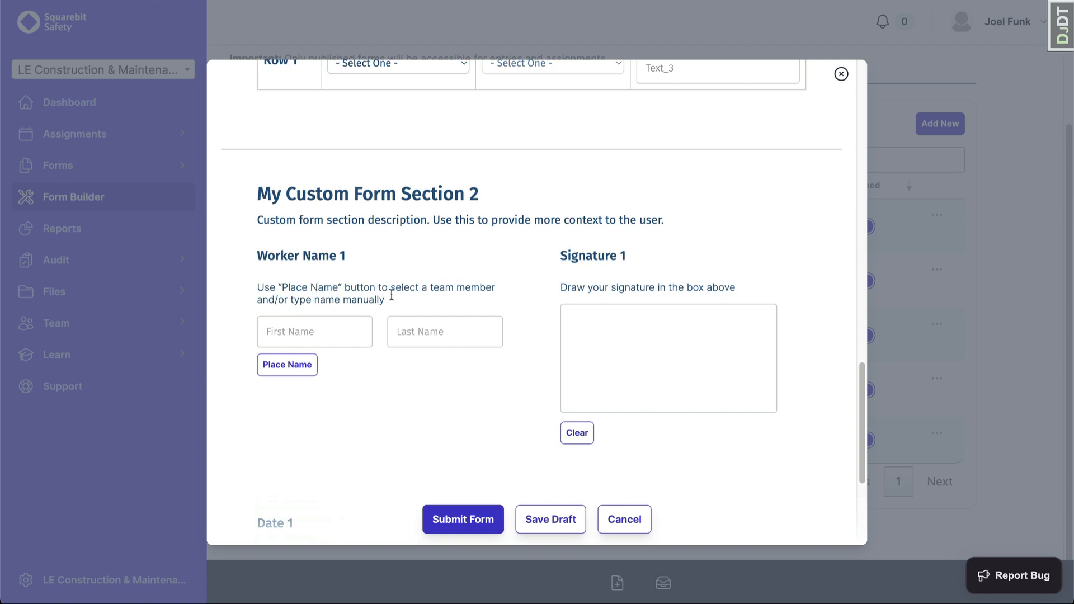
{"action": "scroll", "coordinate": [643, 260], "scroll_direction": "down", "scroll_amount": 4}
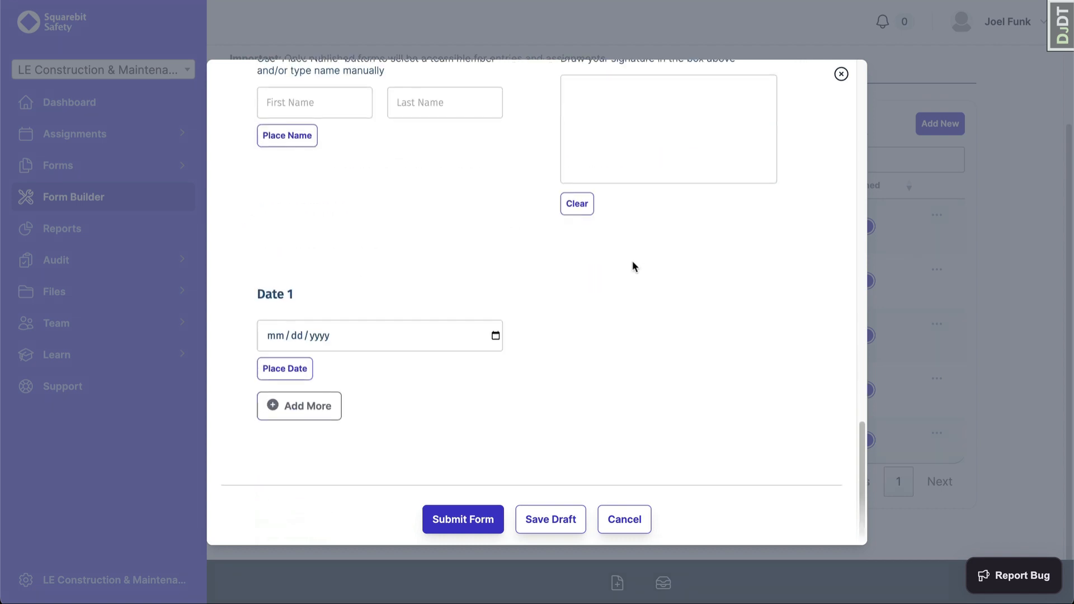
{"action": "scroll", "coordinate": [683, 302], "scroll_direction": "up", "scroll_amount": 2}
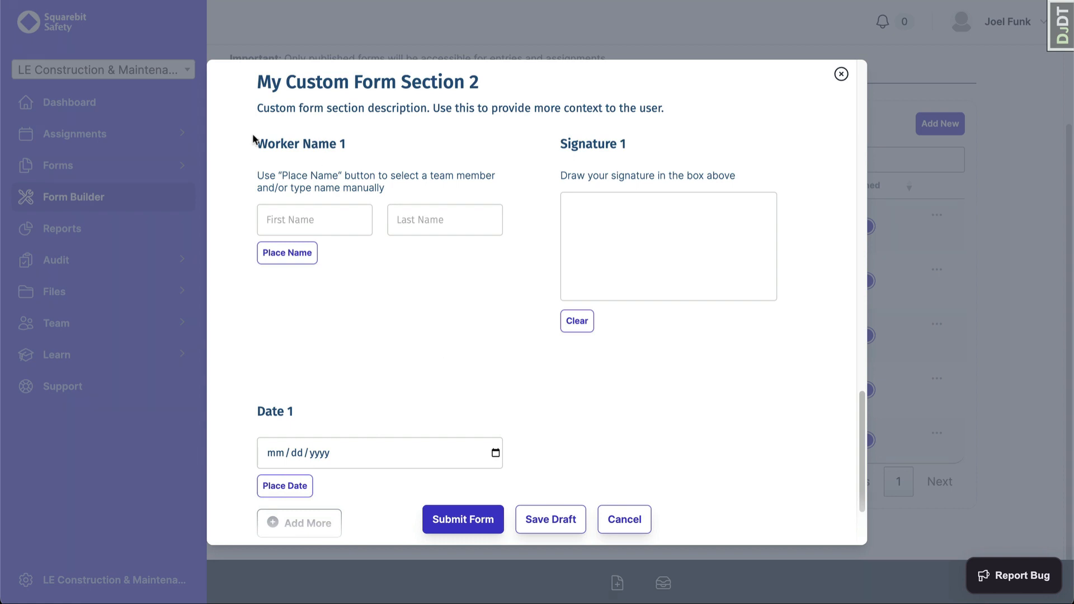
{"action": "scroll", "coordinate": [319, 339], "scroll_direction": "down", "scroll_amount": 2}
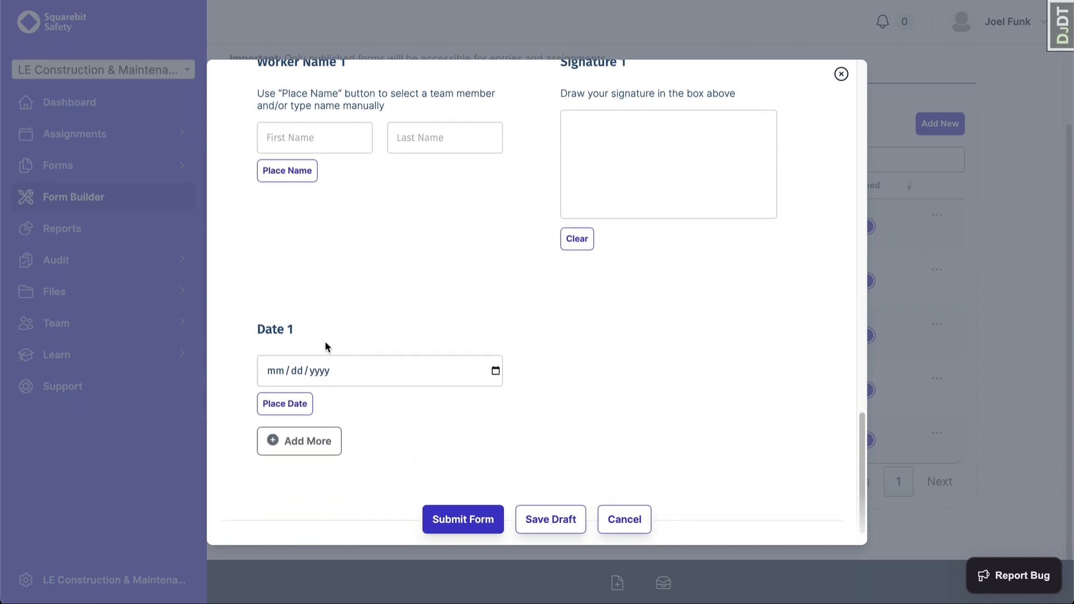
{"action": "scroll", "coordinate": [629, 369], "scroll_direction": "up", "scroll_amount": 1}
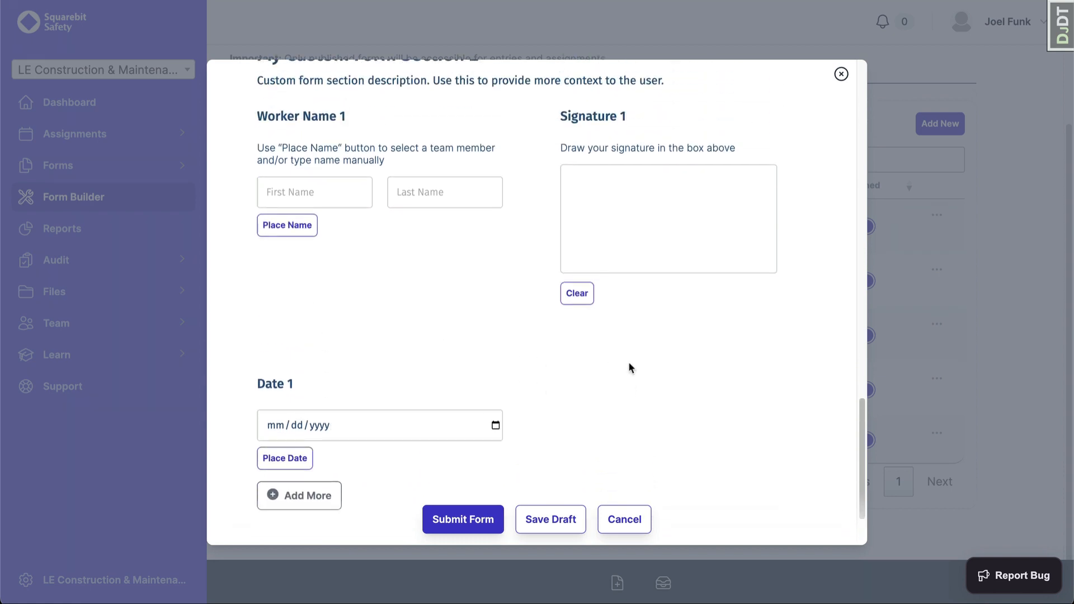
{"action": "scroll", "coordinate": [628, 366], "scroll_direction": "down", "scroll_amount": 1}
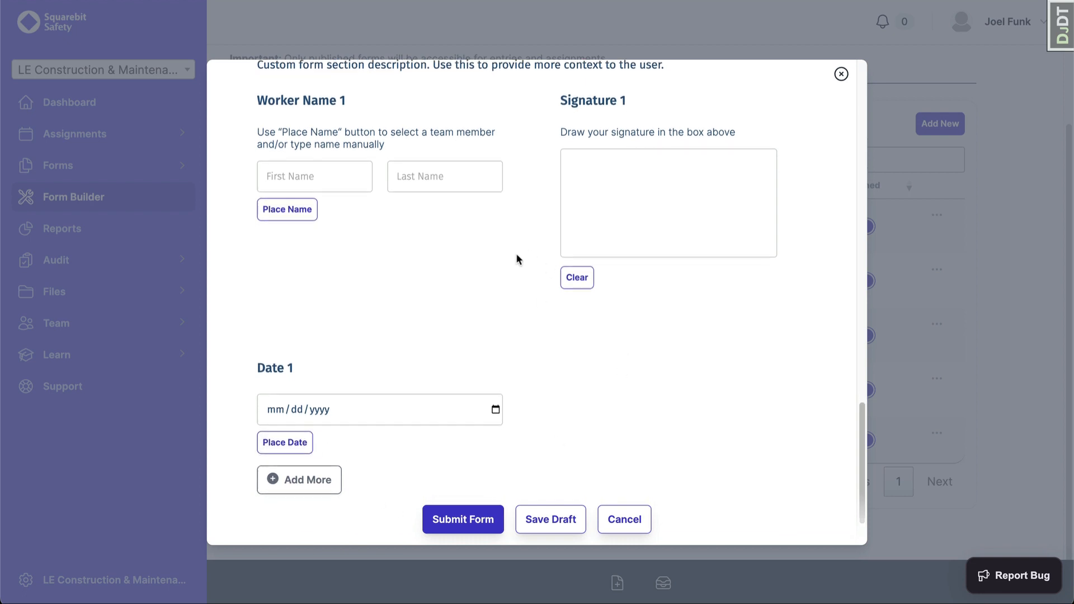
{"action": "scroll", "coordinate": [362, 428], "scroll_direction": "down", "scroll_amount": 2}
Step: Add a second and a third repeat of the Worker Name, Signature and Date fields, checking how their labels are numbered
{"action": "left_click", "coordinate": [305, 410]}
{"action": "scroll", "coordinate": [575, 303], "scroll_direction": "down", "scroll_amount": 2}
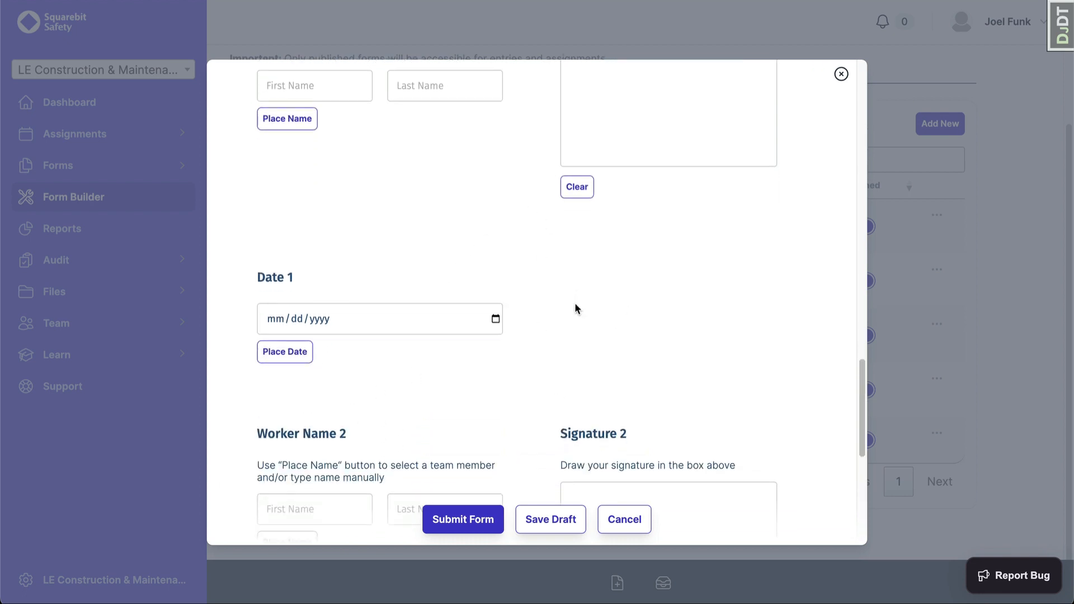
{"action": "scroll", "coordinate": [562, 341], "scroll_direction": "down", "scroll_amount": 4}
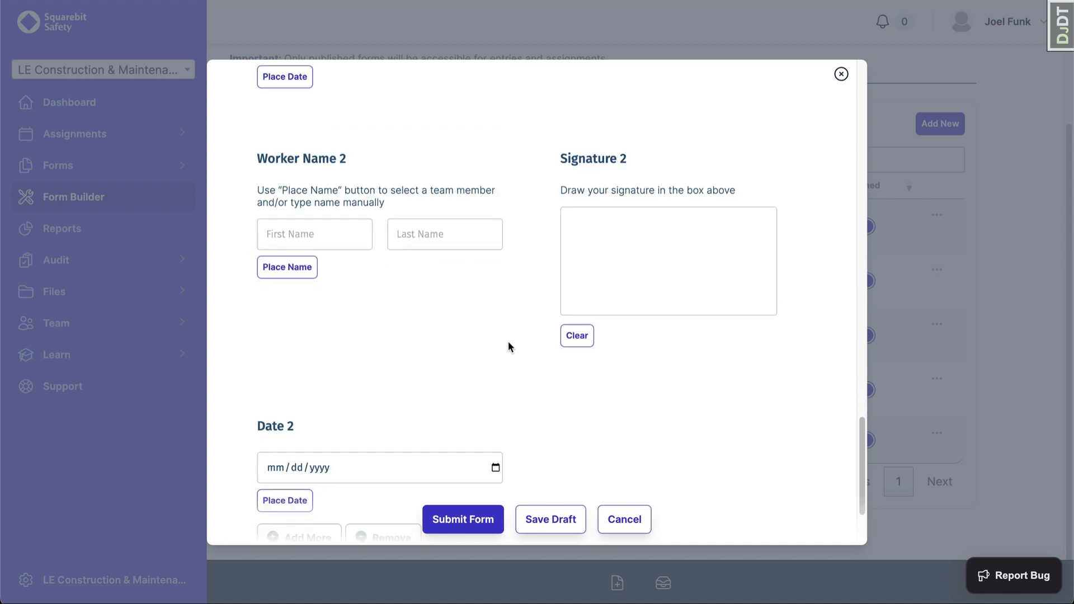
{"action": "left_click_drag", "start_coordinate": [311, 158], "coordinate": [457, 163]}
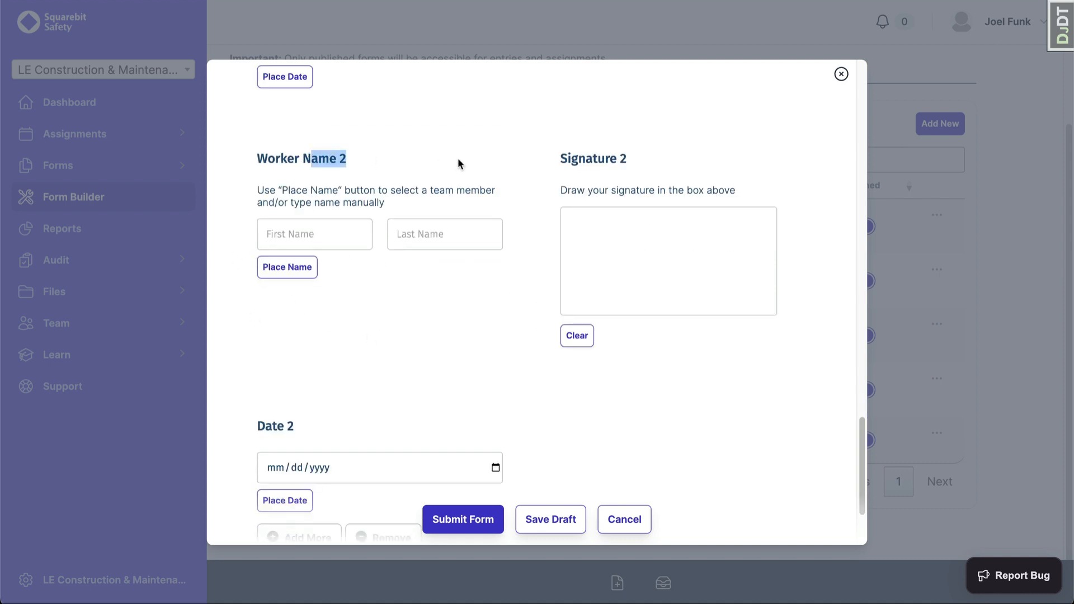
{"action": "left_click_drag", "start_coordinate": [286, 422], "coordinate": [362, 422]}
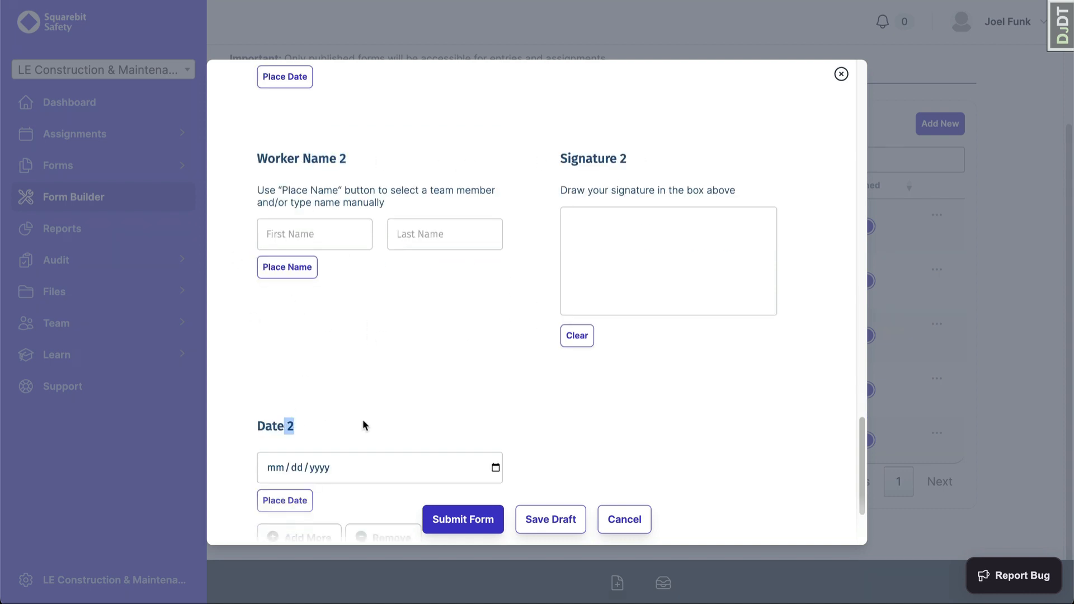
{"action": "scroll", "coordinate": [503, 410], "scroll_direction": "down", "scroll_amount": 2}
{"action": "left_click", "coordinate": [302, 412]}
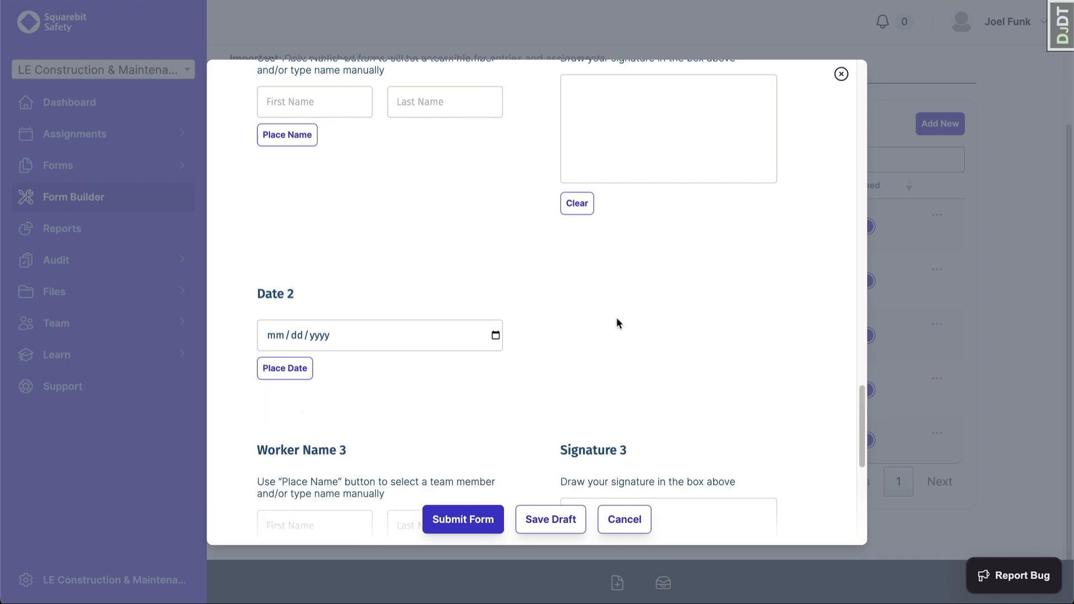
{"action": "scroll", "coordinate": [609, 325], "scroll_direction": "down", "scroll_amount": 5}
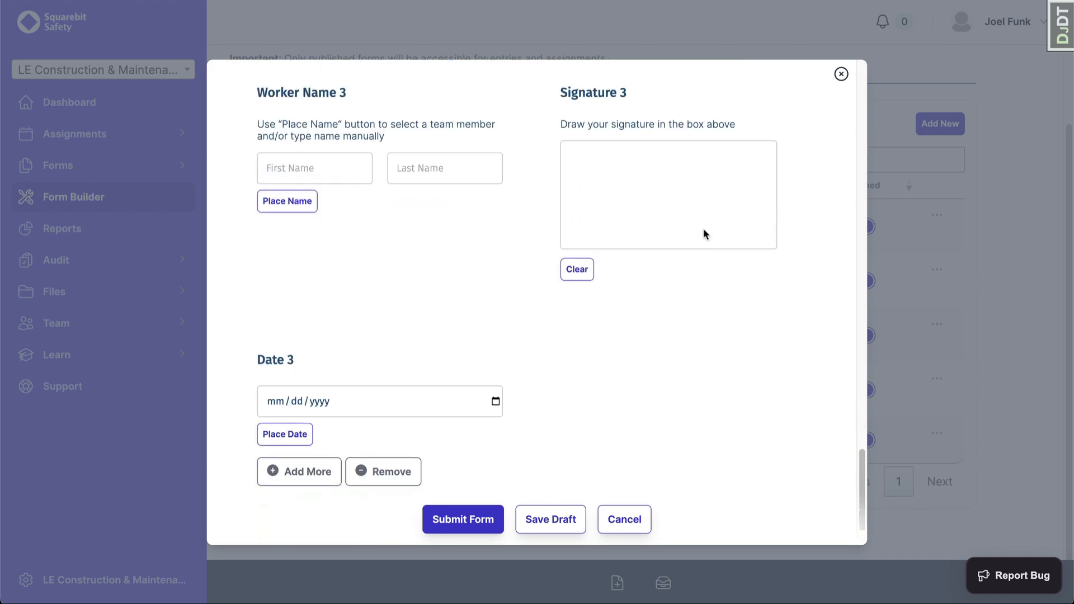
Step: Cancel the test entry without saving it and return to the custom forms list
{"action": "left_click", "coordinate": [644, 519]}
{"action": "left_click", "coordinate": [649, 87]}
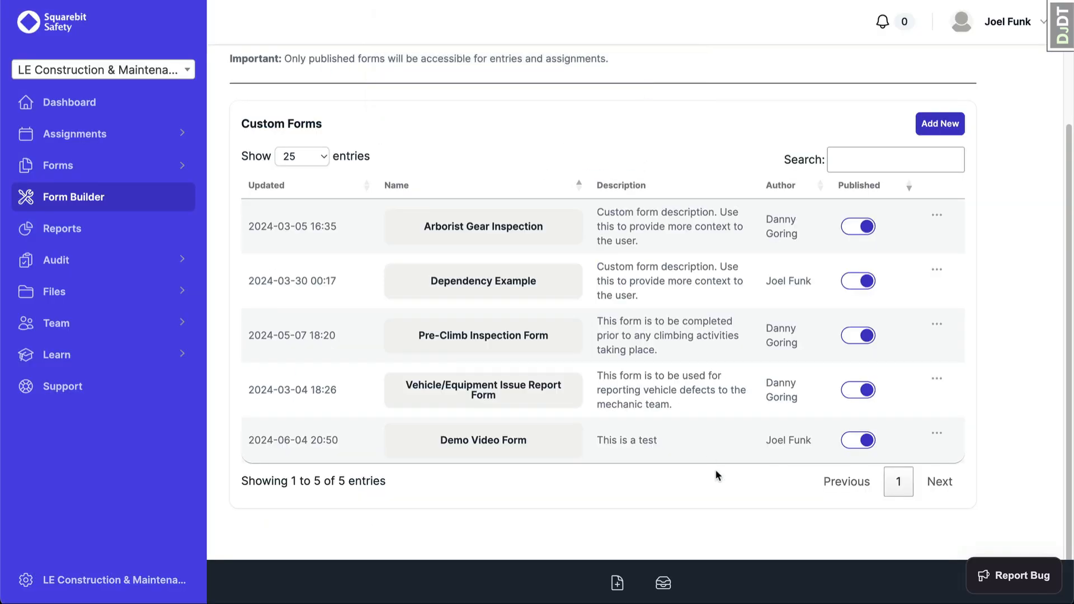
{"action": "scroll", "coordinate": [755, 339], "scroll_direction": "up", "scroll_amount": 2}
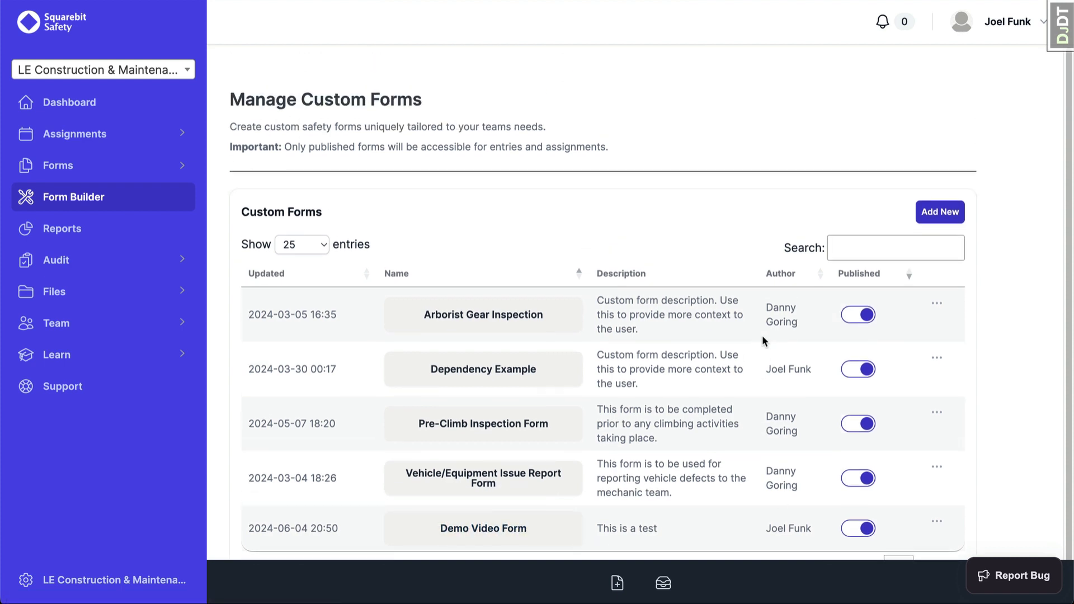